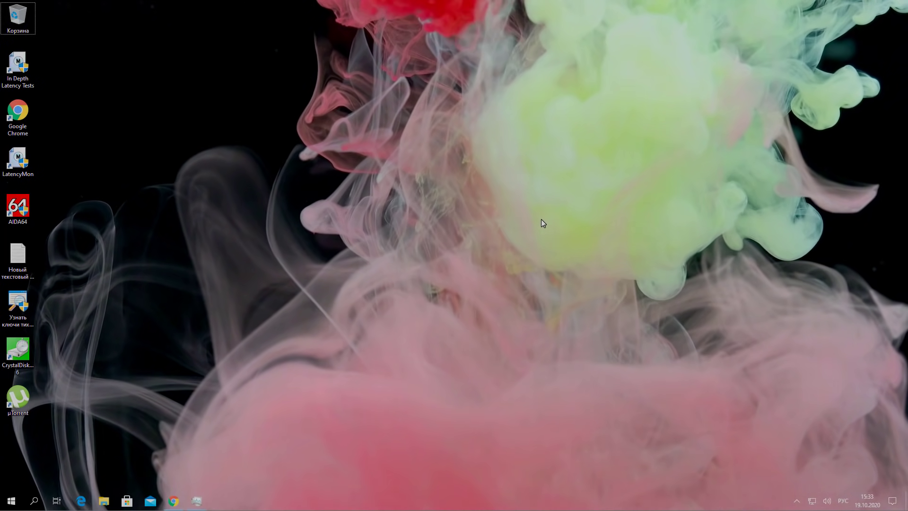
# - Search Windows for %temp% and open the matching Temp folder
pyautogui.click(37, 502)
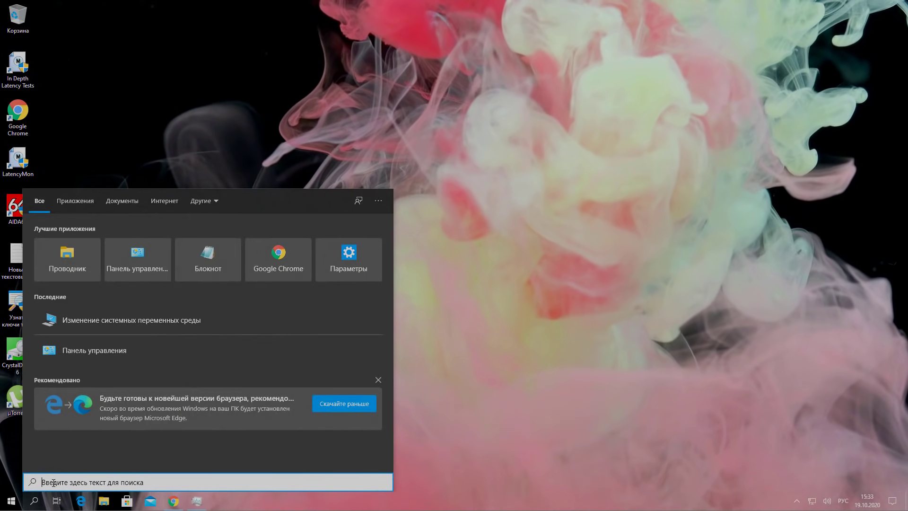
pyautogui.write('%%%')
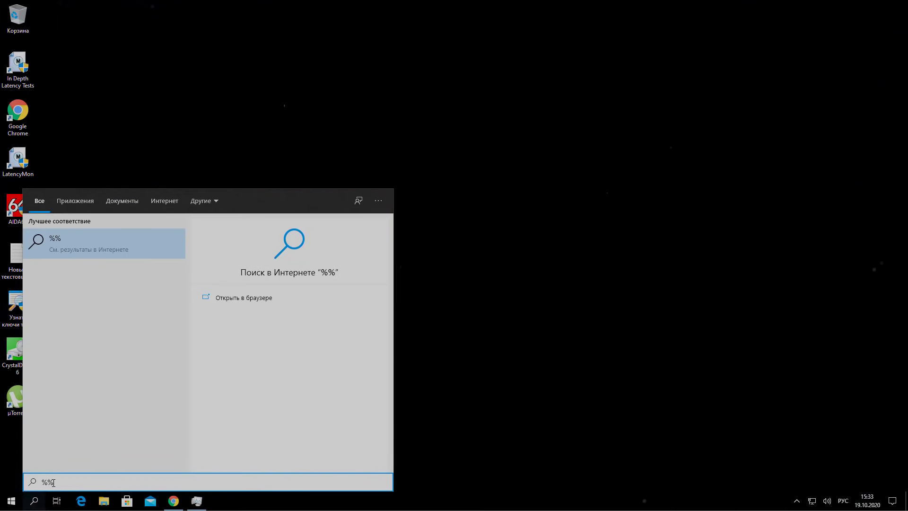
pyautogui.hotkey('alt', 'shift')
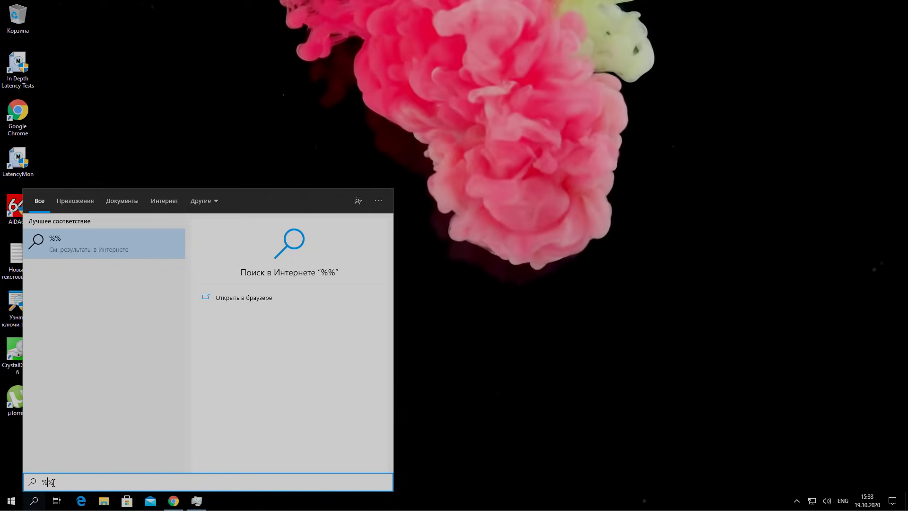
pyautogui.write('temp')
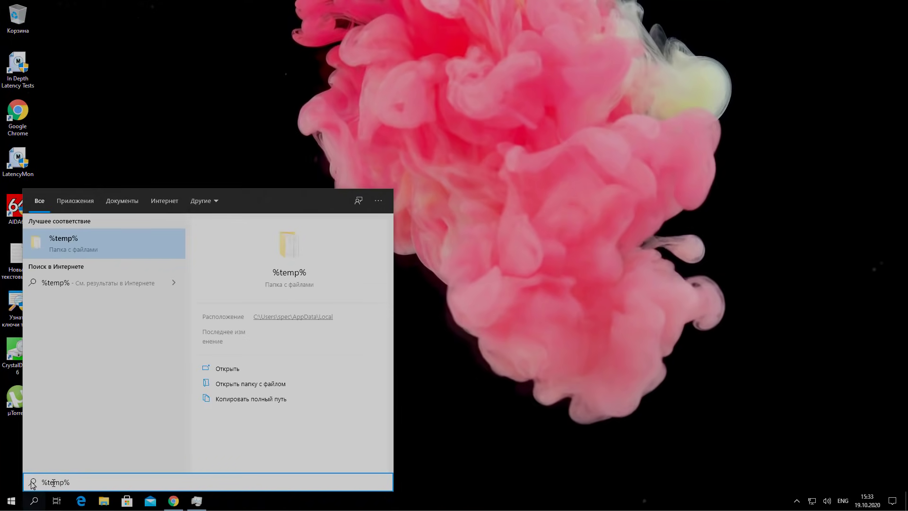
pyautogui.click(67, 240)
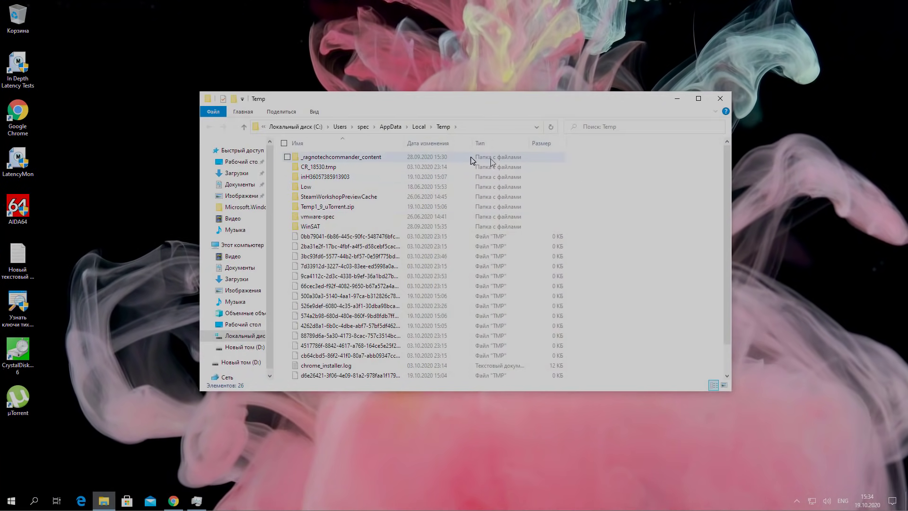
# - Show the full path of the Temp folder and look over the files it contains
pyautogui.click(496, 126)
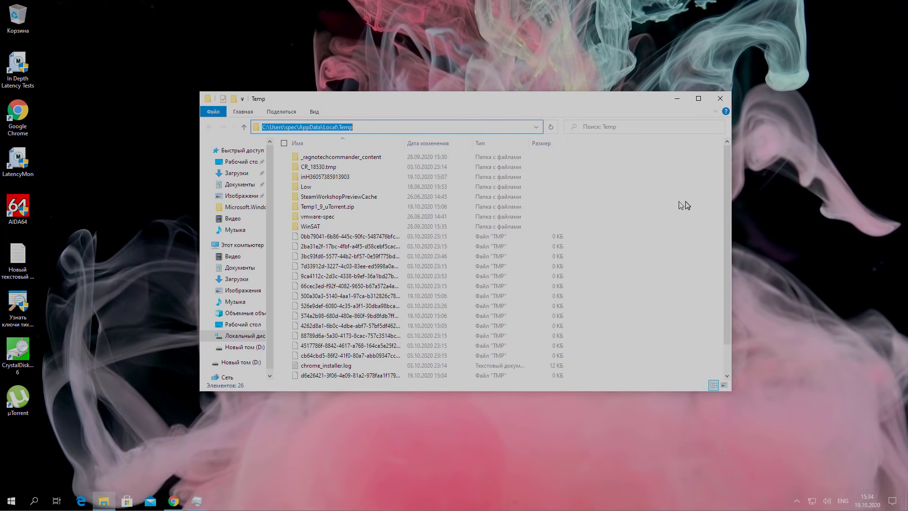
pyautogui.scroll(-3, 725, 203)
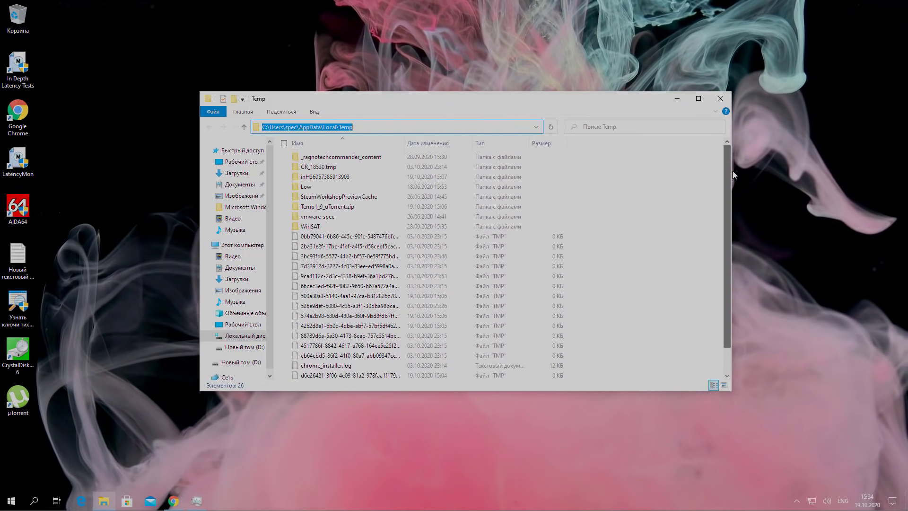
pyautogui.scroll(1, 727, 175)
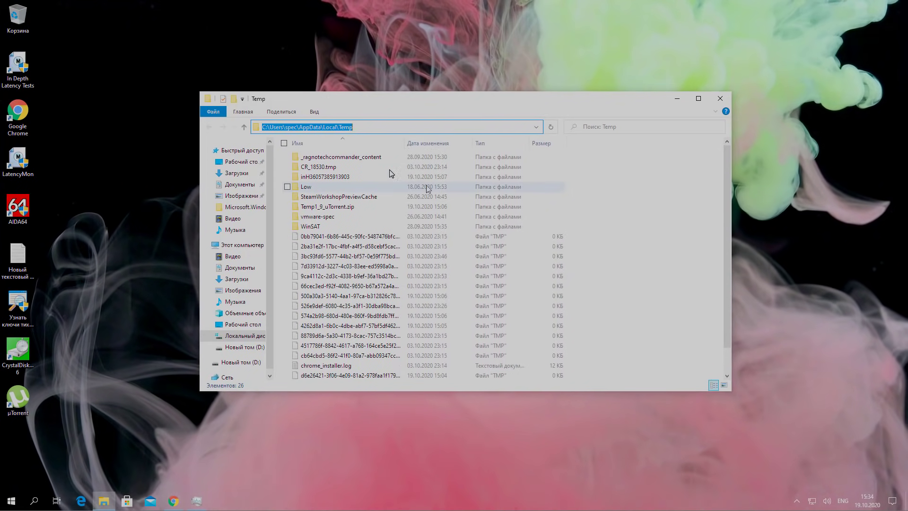
# - Check the size of the Temp folder in its properties, opened from the parent Local folder
pyautogui.moveTo(280, 157); pyautogui.dragTo(379, 303)
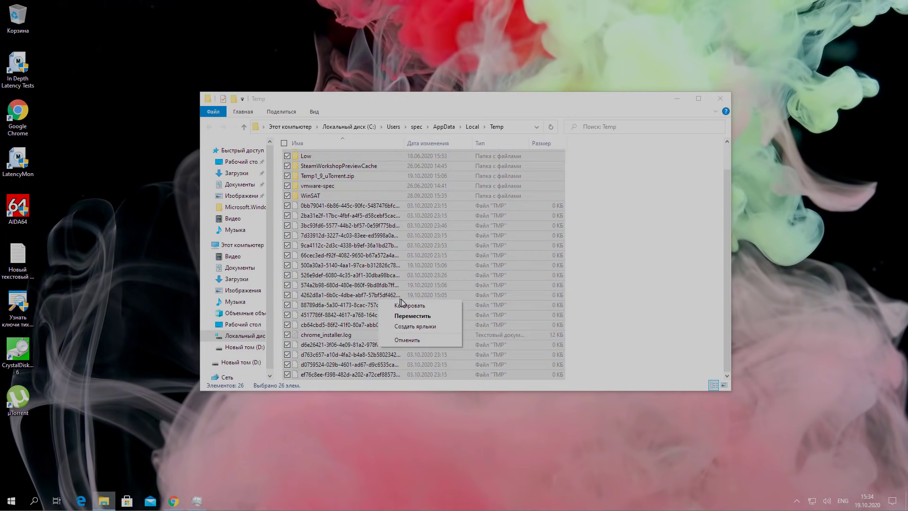
pyautogui.rightClick(169, 463)
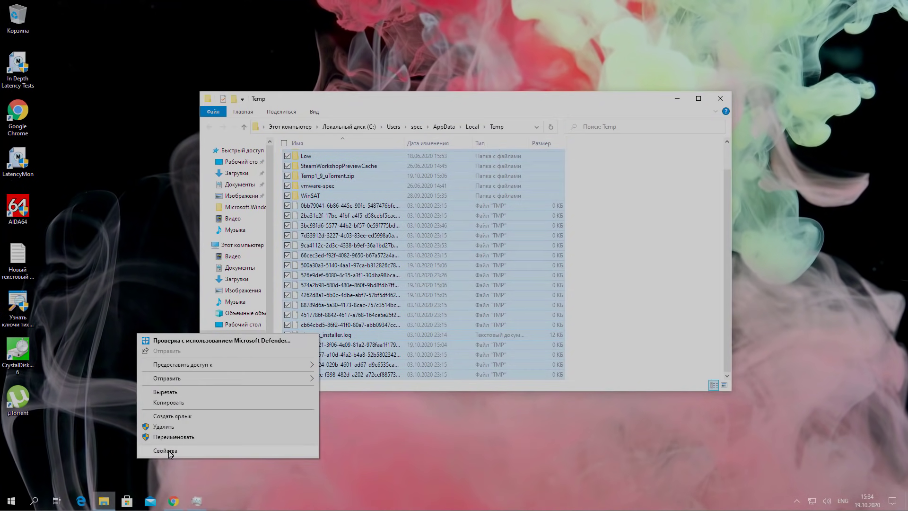
pyautogui.click(165, 450)
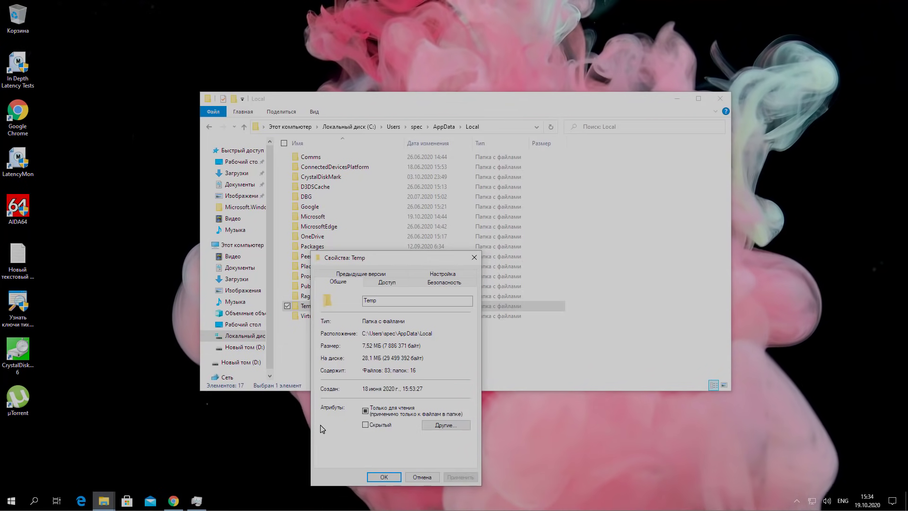
# - Permanently delete all contents of the Temp folder with administrator rights, skipping files in use, and close the folder and its properties
pyautogui.click(367, 107)
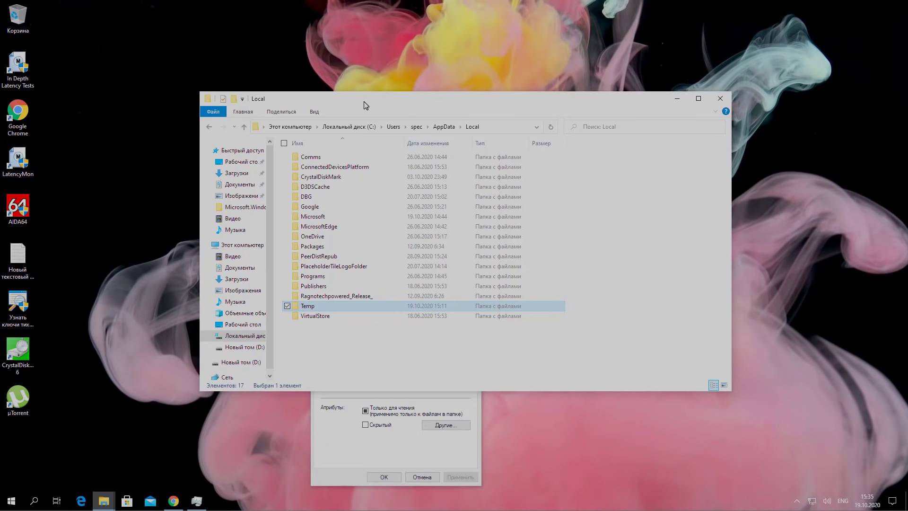
pyautogui.doubleClick(306, 307)
pyautogui.hotkey('ctrl', 'a')
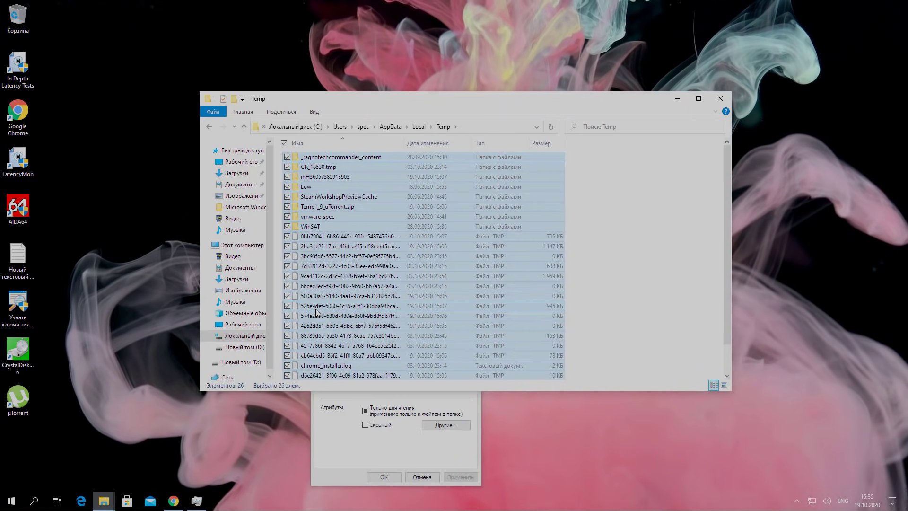
pyautogui.hotkey('shift', 'Delete')
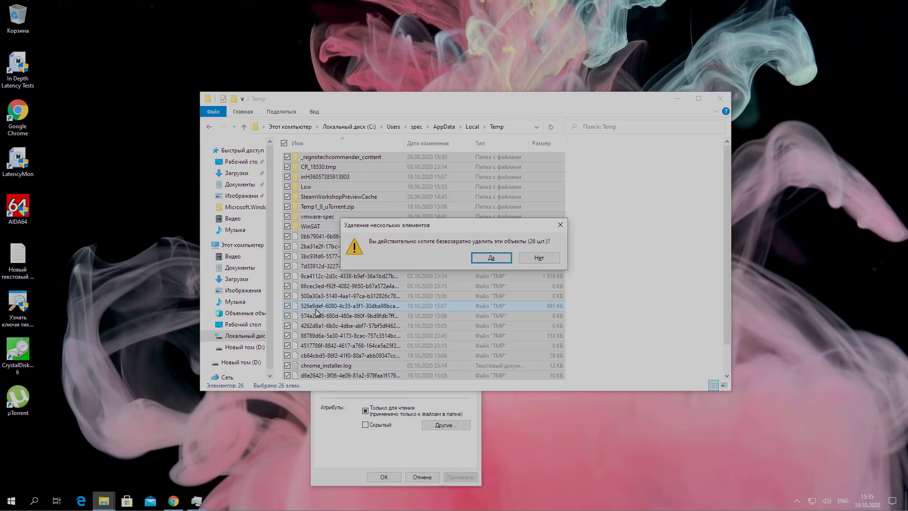
pyautogui.press('Return')
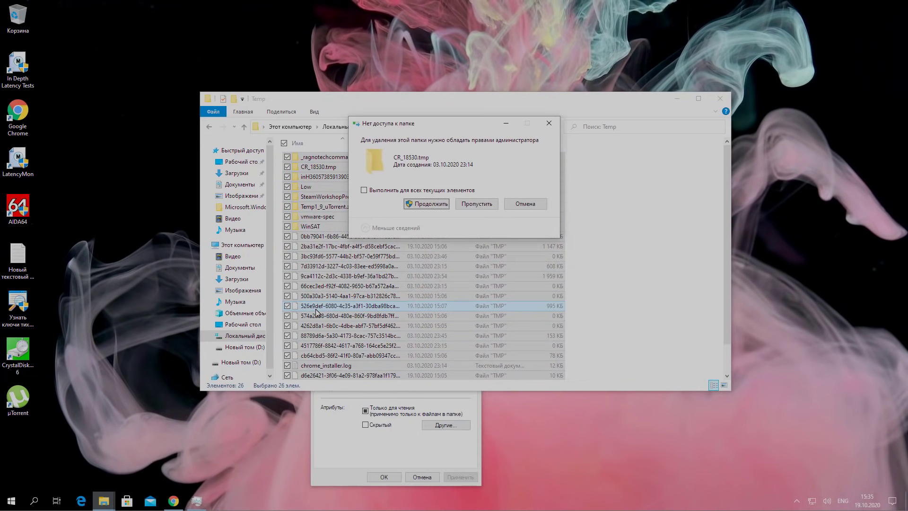
pyautogui.click(440, 203)
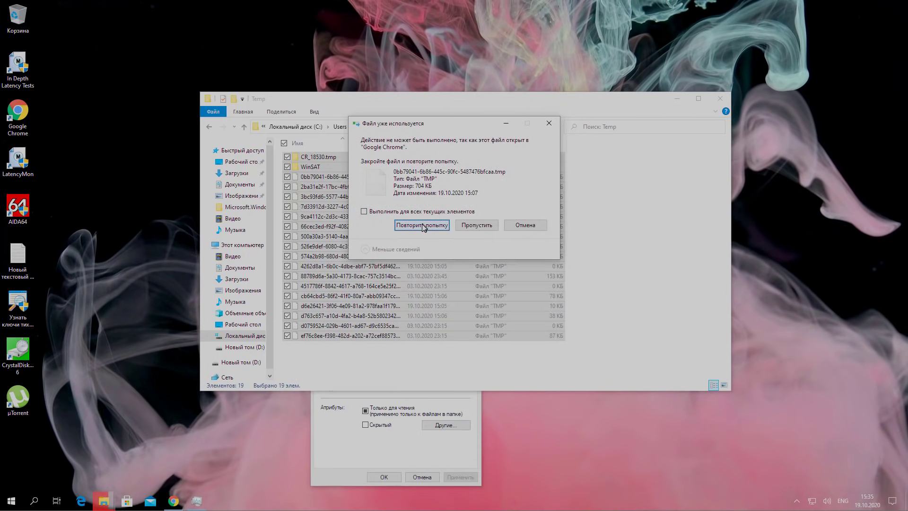
pyautogui.click(423, 226)
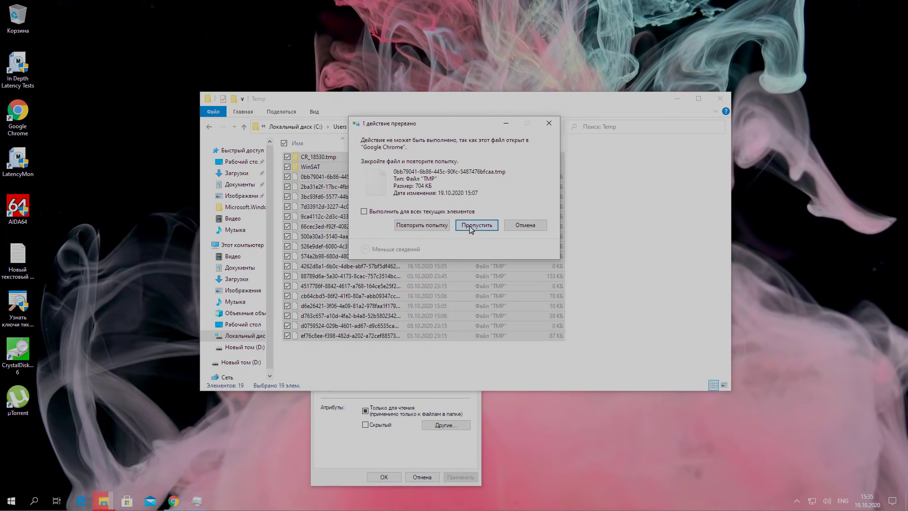
pyautogui.click(471, 226)
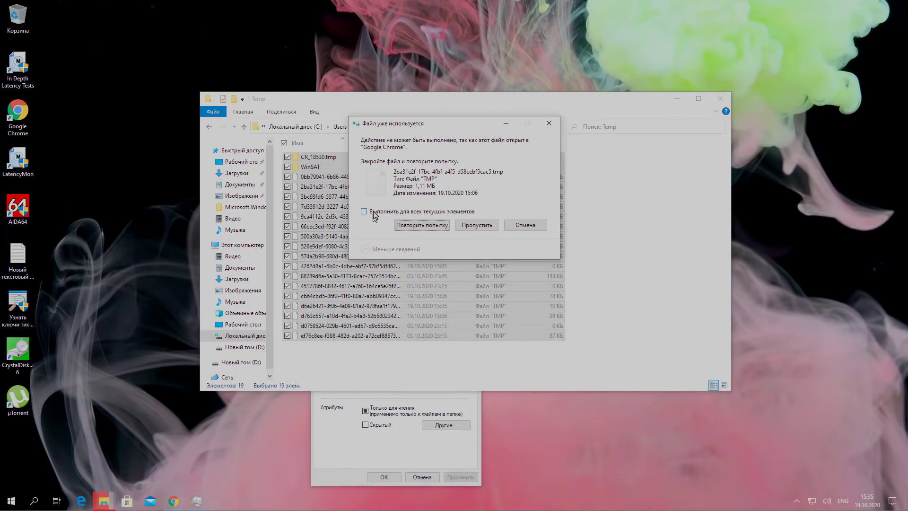
pyautogui.click(476, 225)
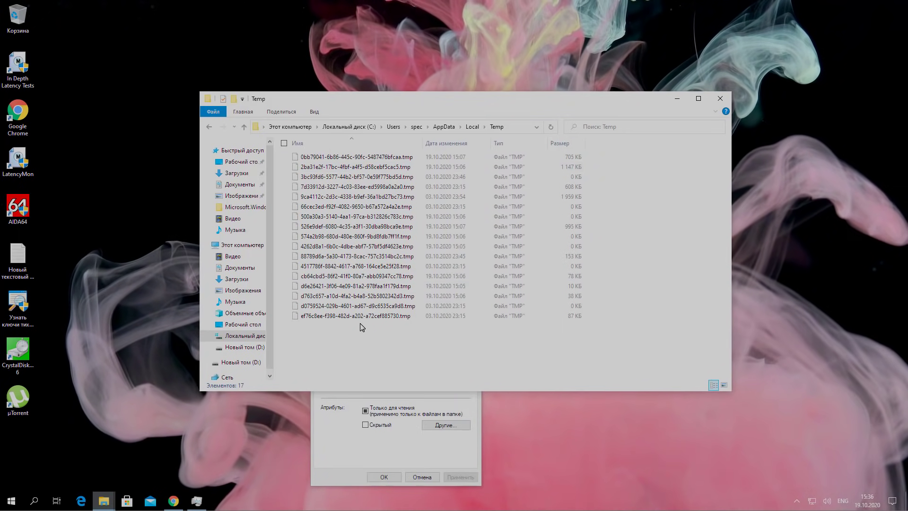
pyautogui.click(720, 99)
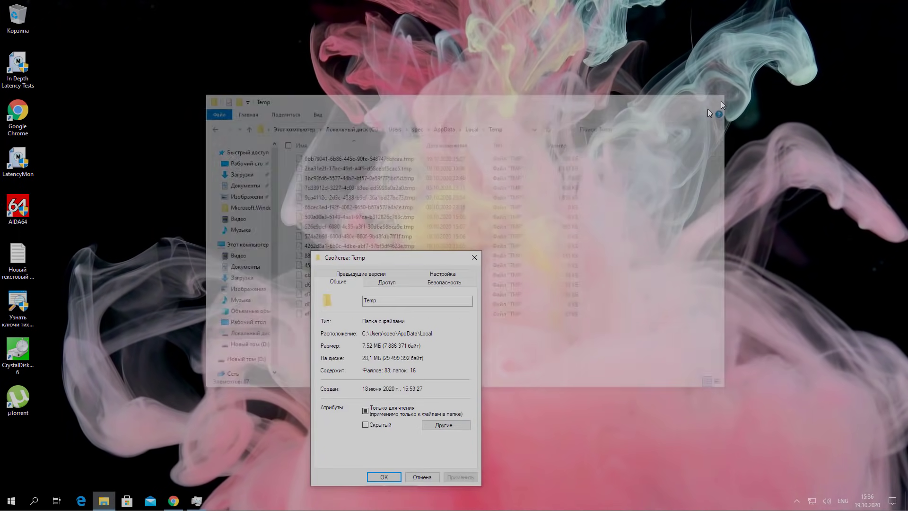
pyautogui.click(474, 257)
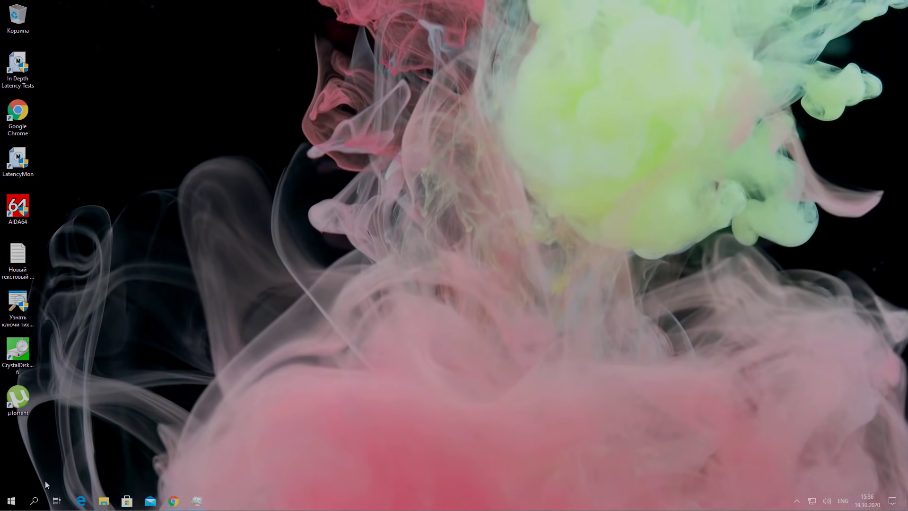
# - Search for Control Panel (панель) and open the environment variables from the System page's advanced system settings
pyautogui.click(37, 500)
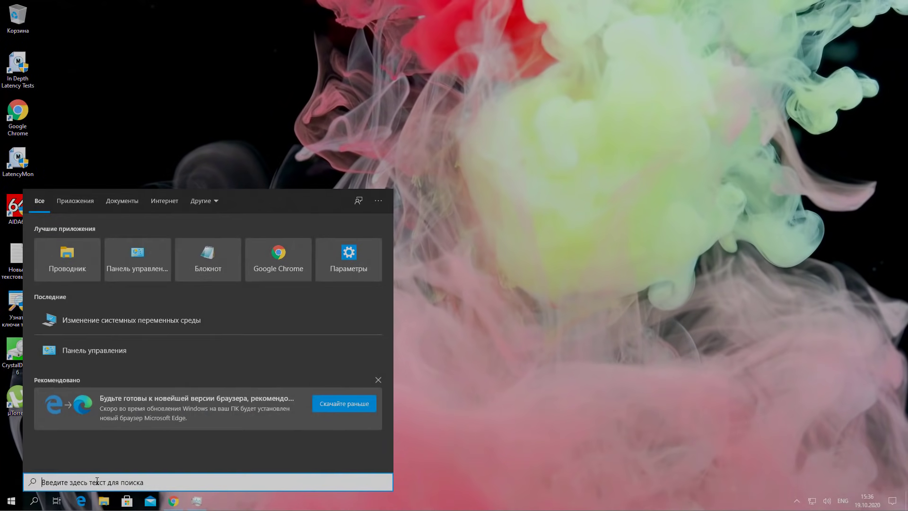
pyautogui.hotkey('alt', 'shift')
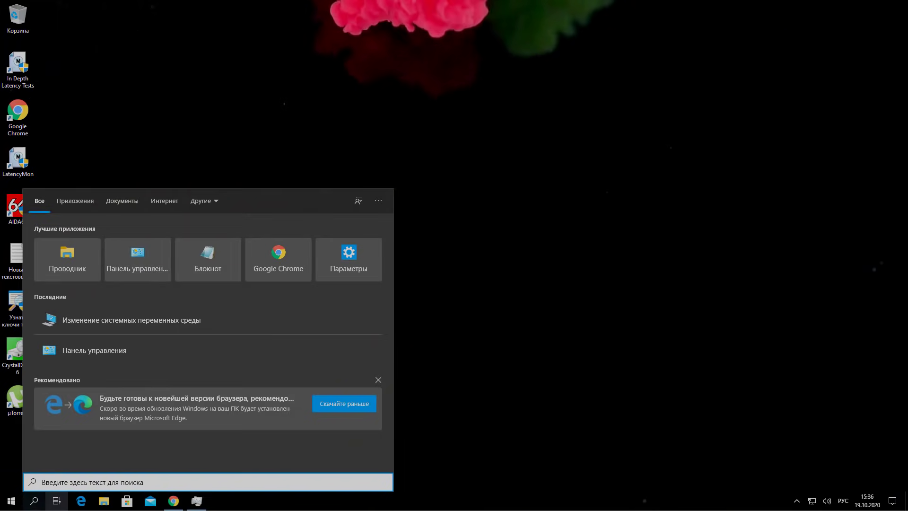
pyautogui.write('панель')
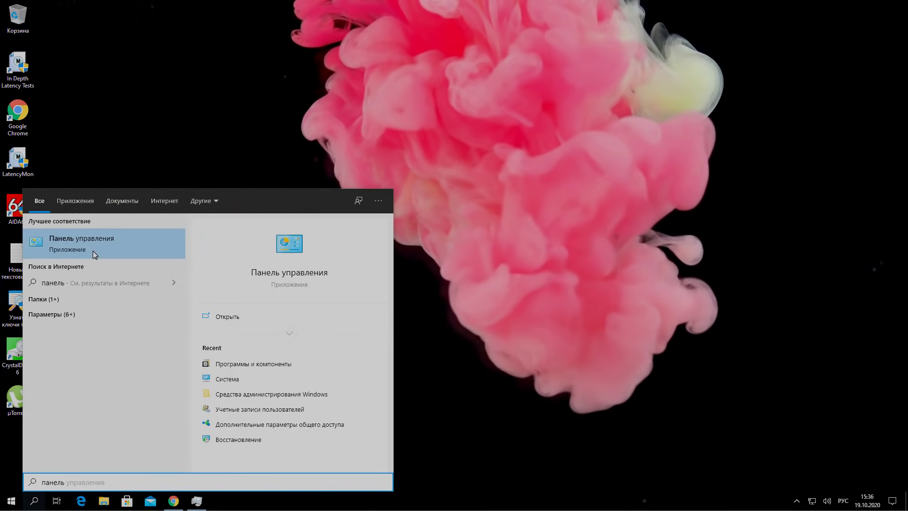
pyautogui.click(93, 251)
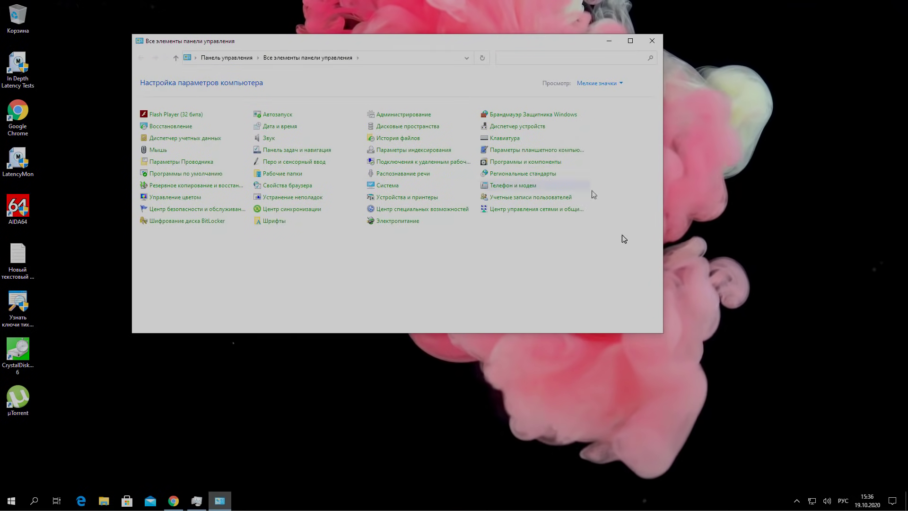
pyautogui.click(387, 185)
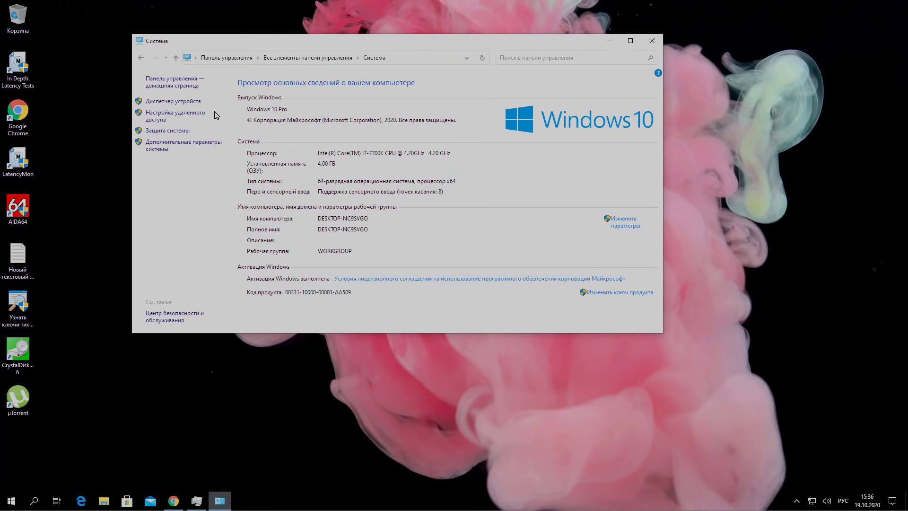
pyautogui.click(157, 150)
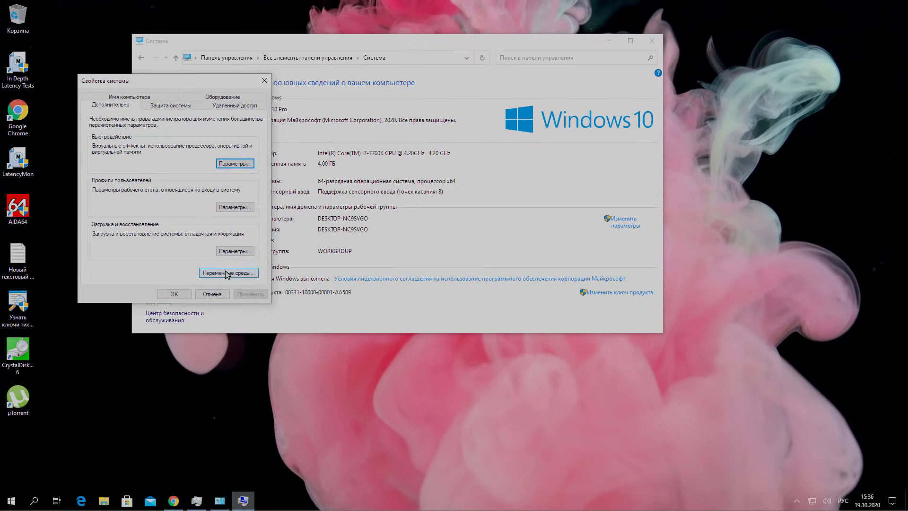
pyautogui.click(246, 271)
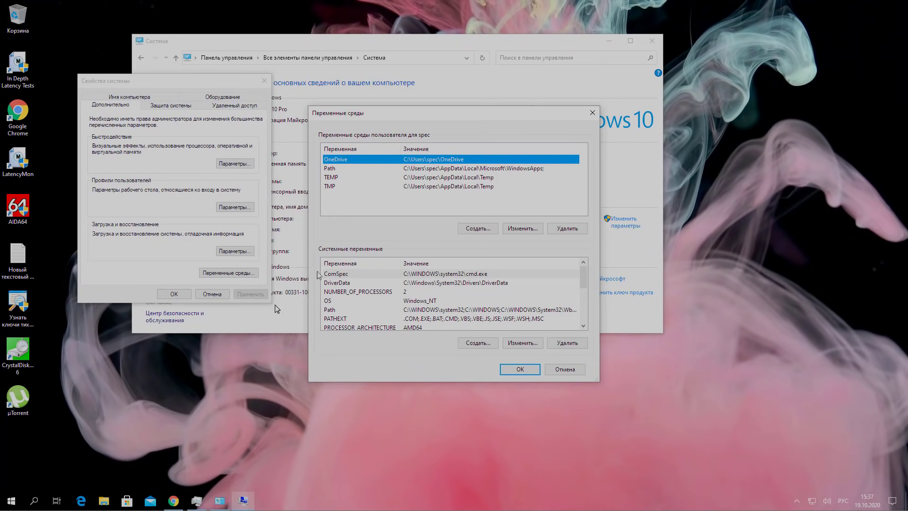
# - Look at the contents of drives C: and D: in File Explorer
pyautogui.click(111, 505)
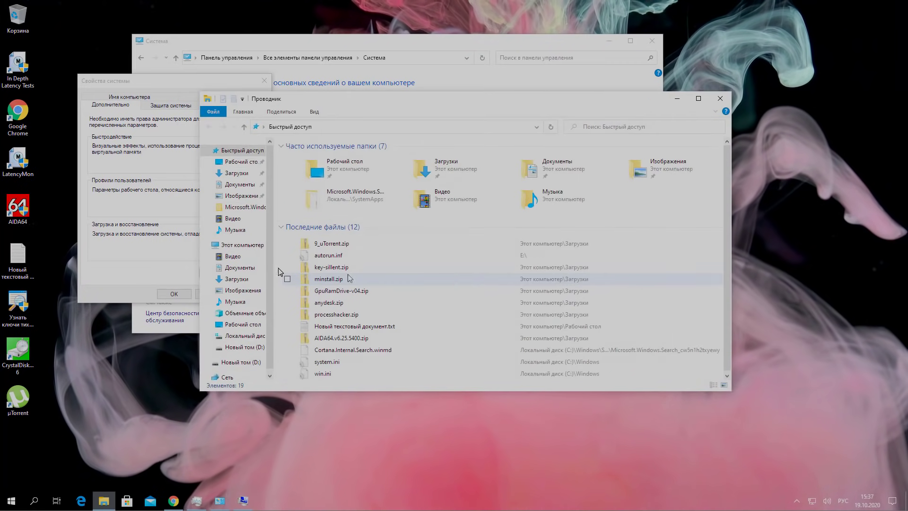
pyautogui.click(239, 337)
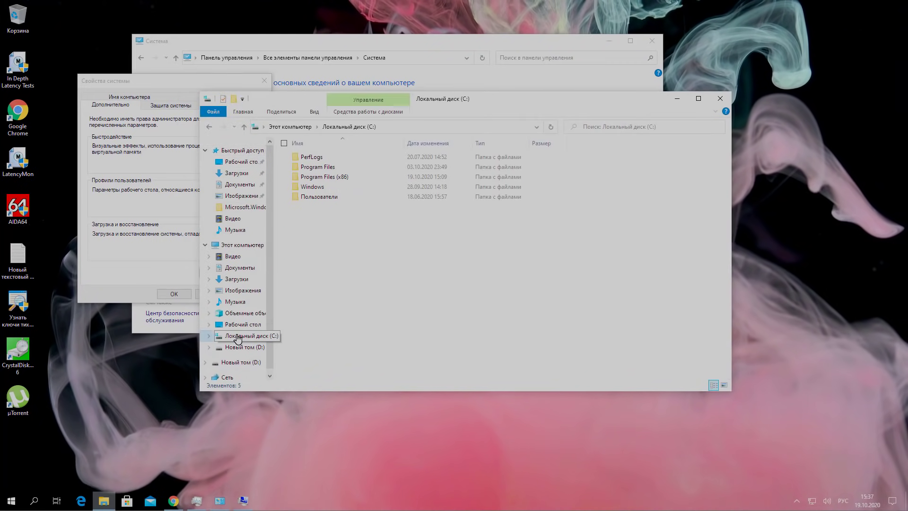
pyautogui.click(239, 347)
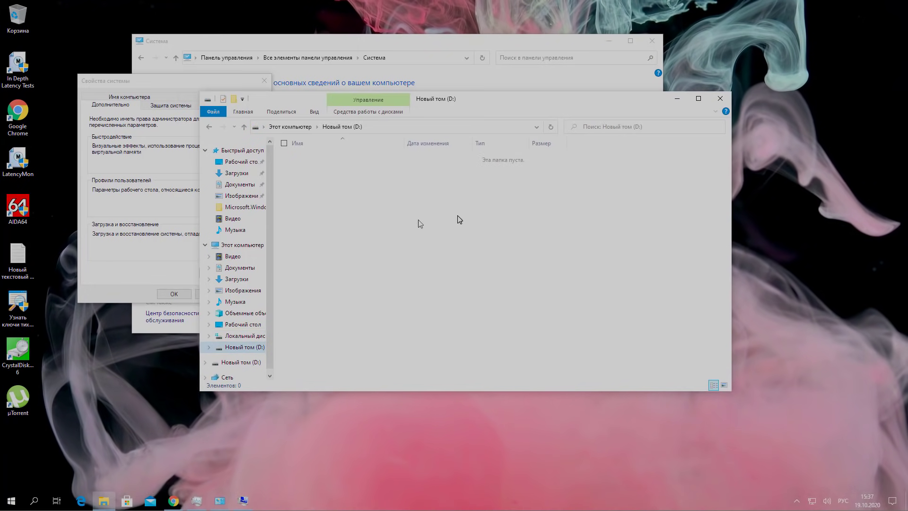
pyautogui.click(240, 336)
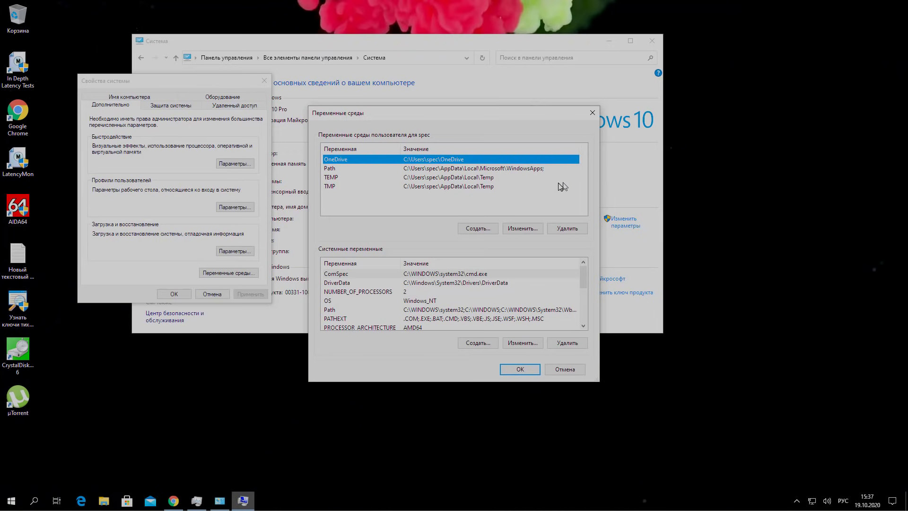
# - Open the user variable TEMP for editing, browse for its directory and add a new folder on drive Новый том (D:)
pyautogui.click(427, 179)
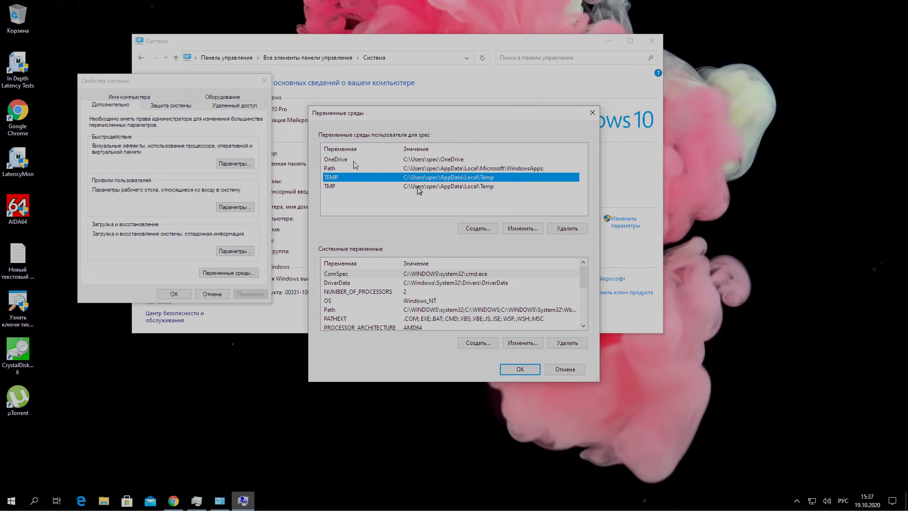
pyautogui.click(525, 229)
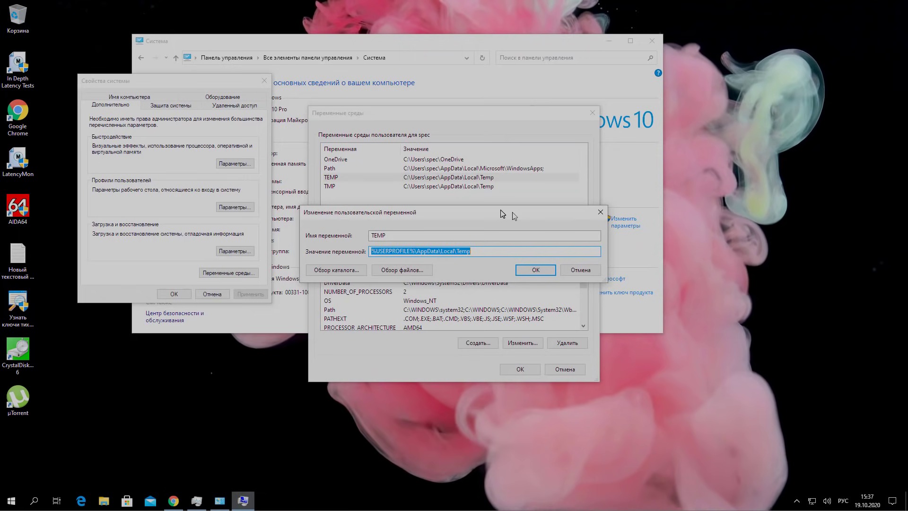
pyautogui.click(326, 274)
pyautogui.click(391, 233)
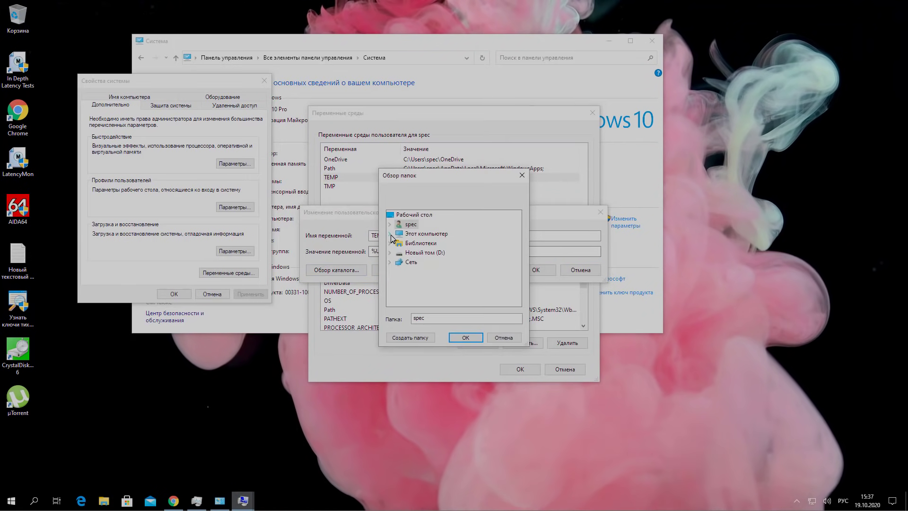
pyautogui.scroll(-1, 438, 260)
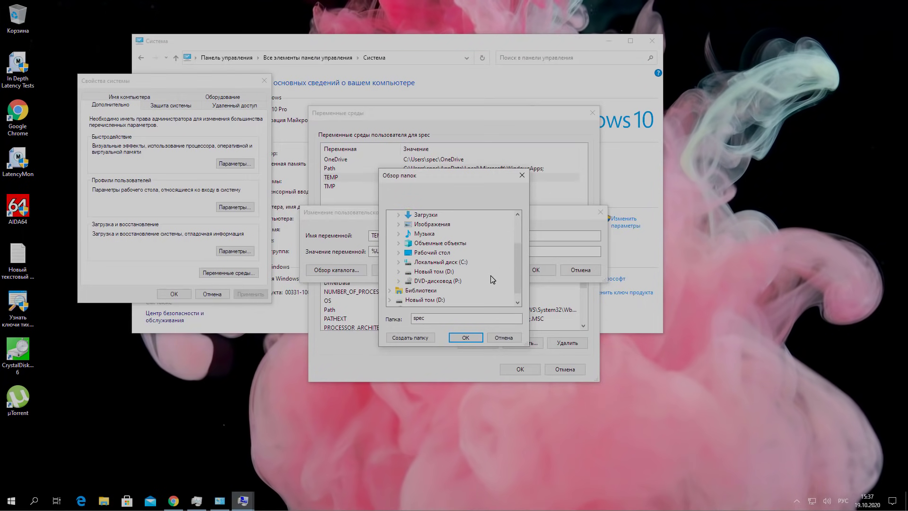
pyautogui.click(422, 272)
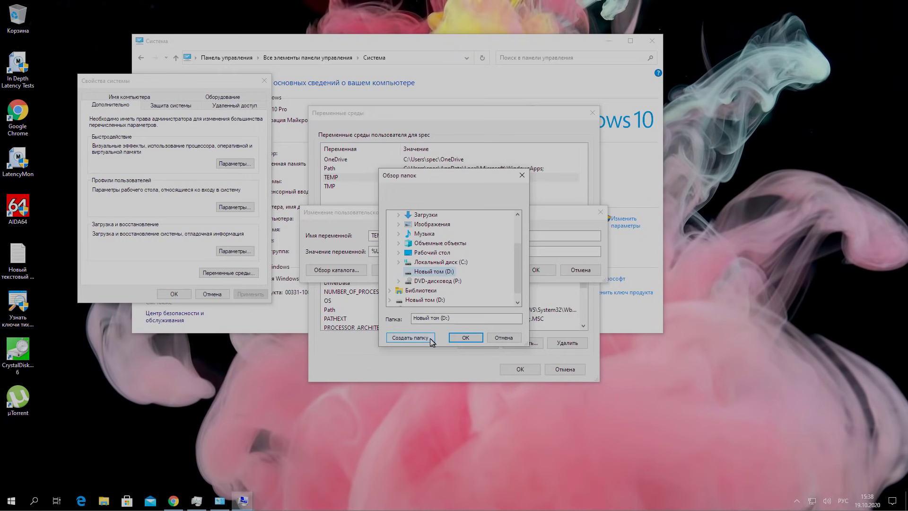
pyautogui.click(410, 338)
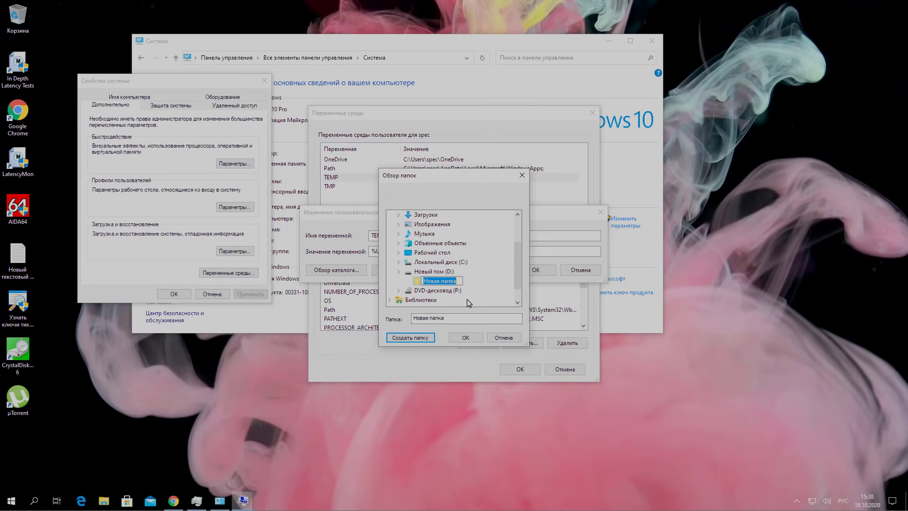
pyautogui.write('Е')
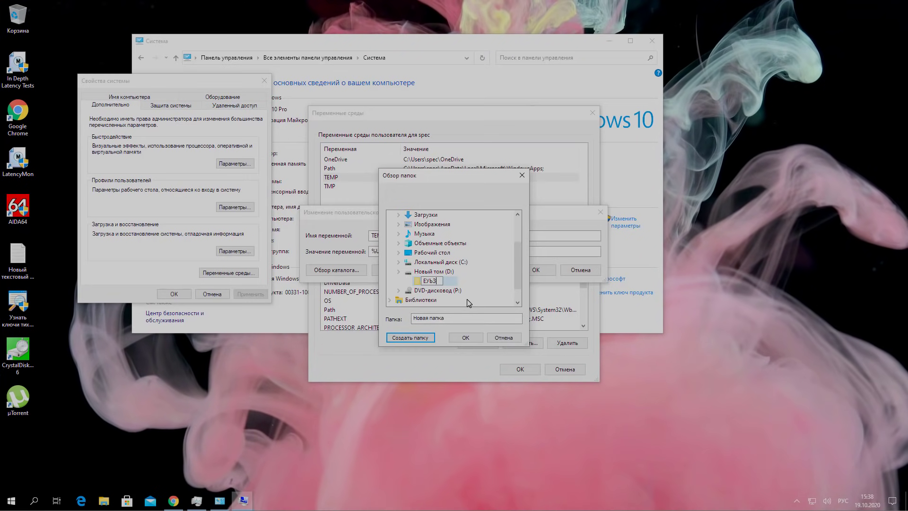
pyautogui.write('УЬЗ')
pyautogui.press('BackSpace')
pyautogui.press('BackSpace')
pyautogui.press('BackSpace')
pyautogui.press('BackSpace')
# - Switch the keyboard layout to English, name the new folder TEMP and save D:\TEMP as the user variable's value
pyautogui.press('super+space')
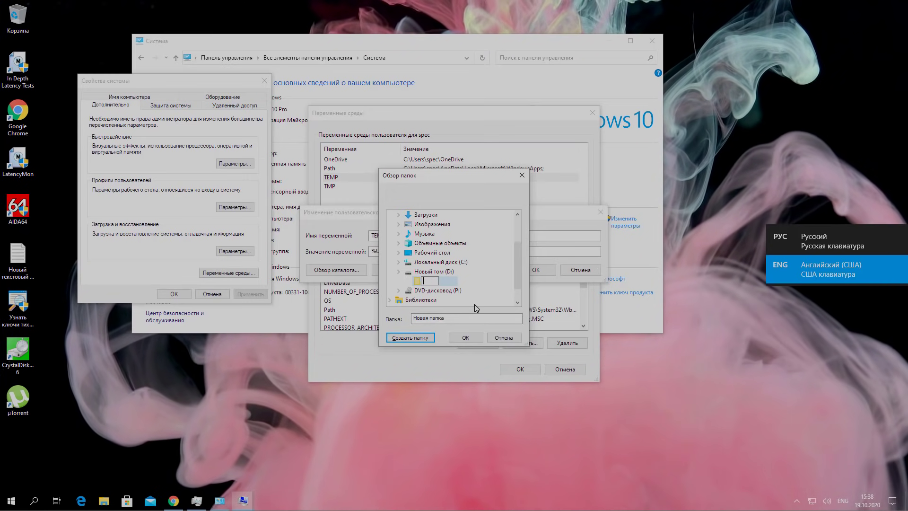
pyautogui.write('TEMP')
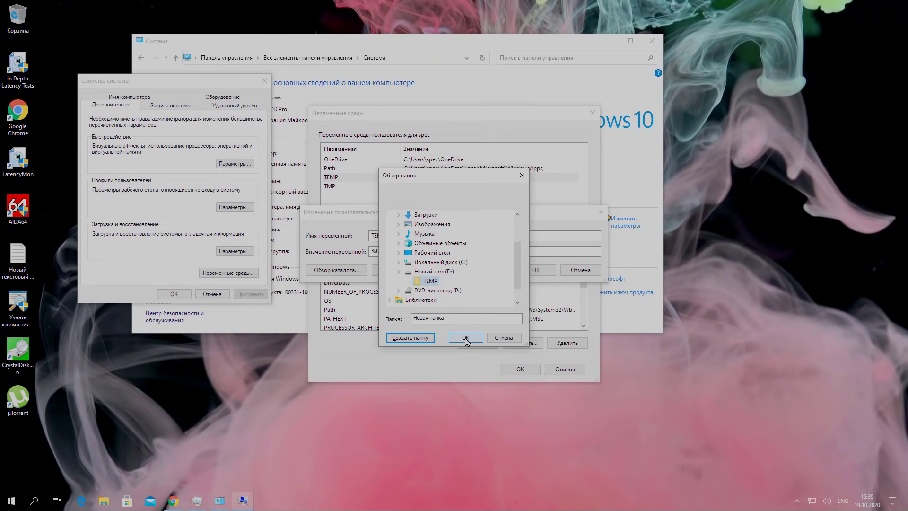
pyautogui.click(466, 338)
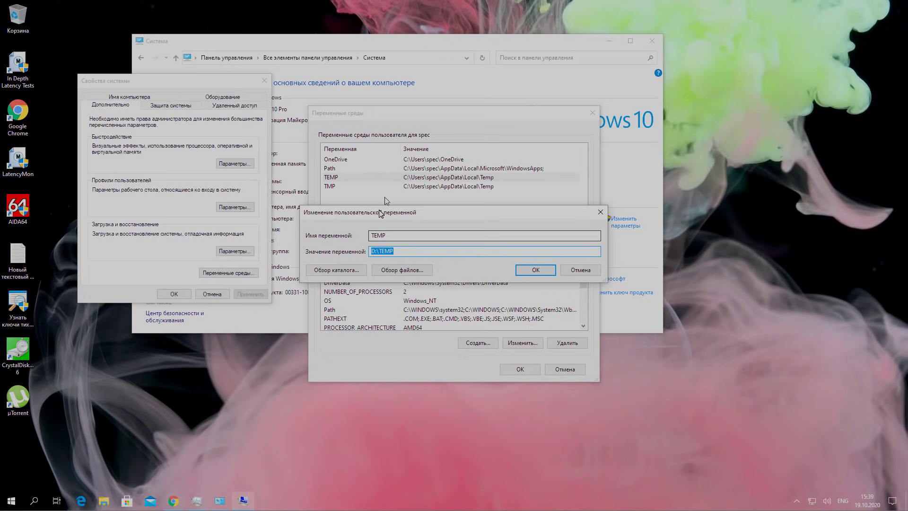
pyautogui.click(536, 271)
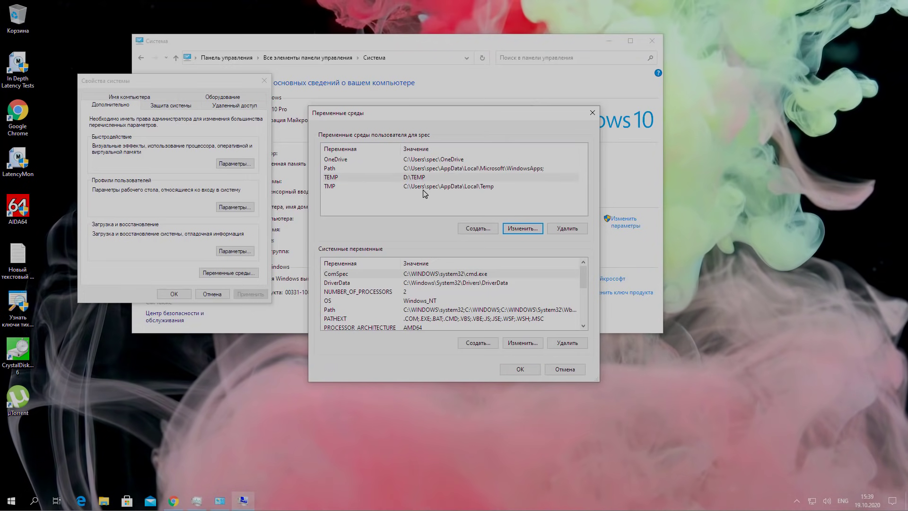
# - Set the user variable TMP to the D:\TEMP folder by browsing to it under Этот компьютер, and save the change
pyautogui.click(354, 187)
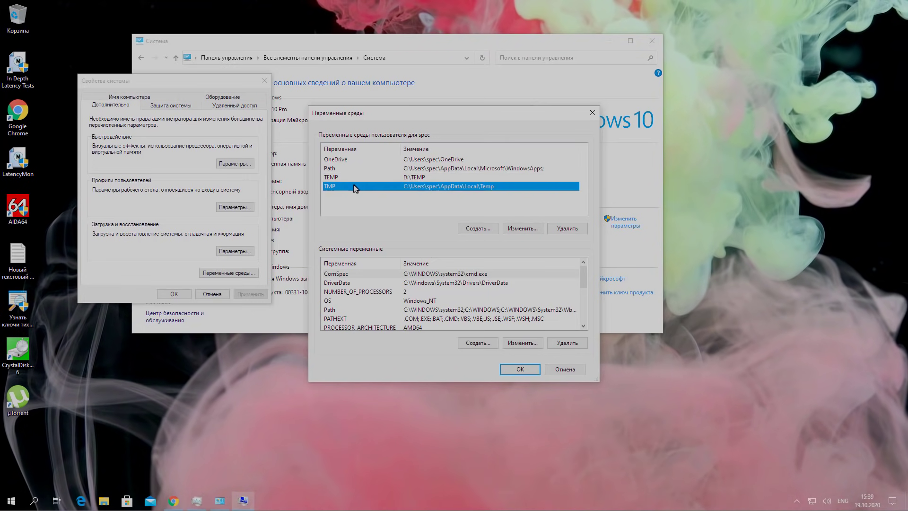
pyautogui.click(523, 229)
pyautogui.click(343, 272)
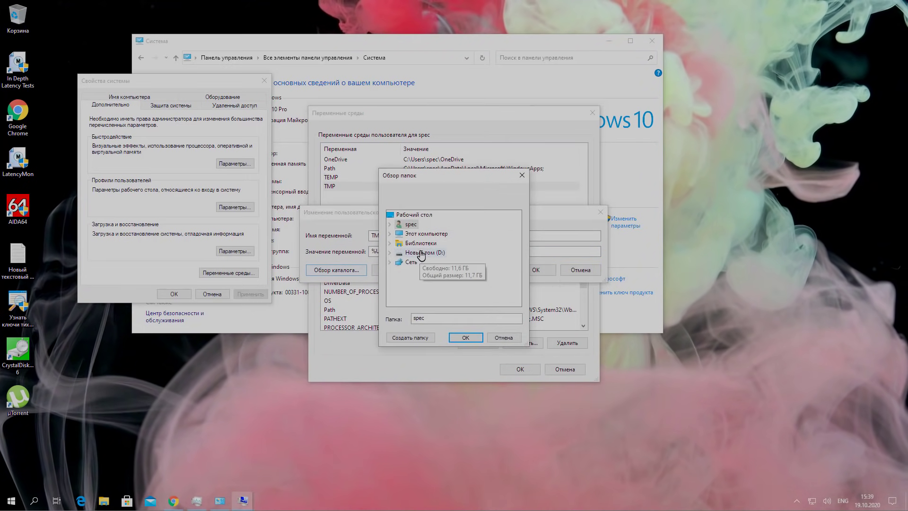
pyautogui.click(391, 234)
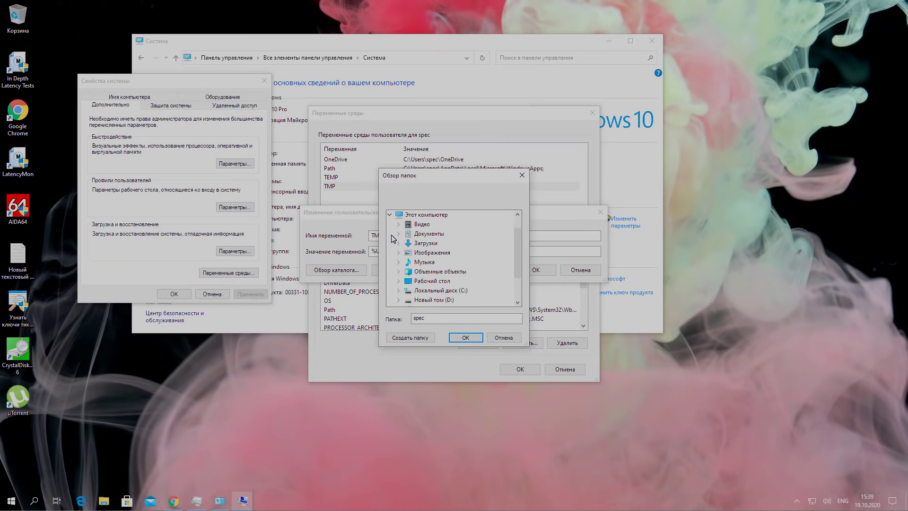
pyautogui.click(398, 300)
pyautogui.click(430, 300)
pyautogui.click(471, 336)
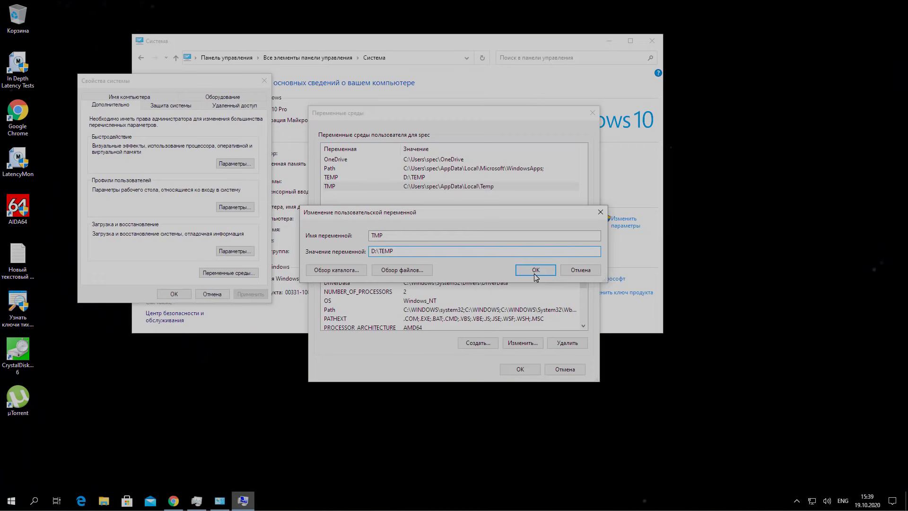
pyautogui.click(536, 270)
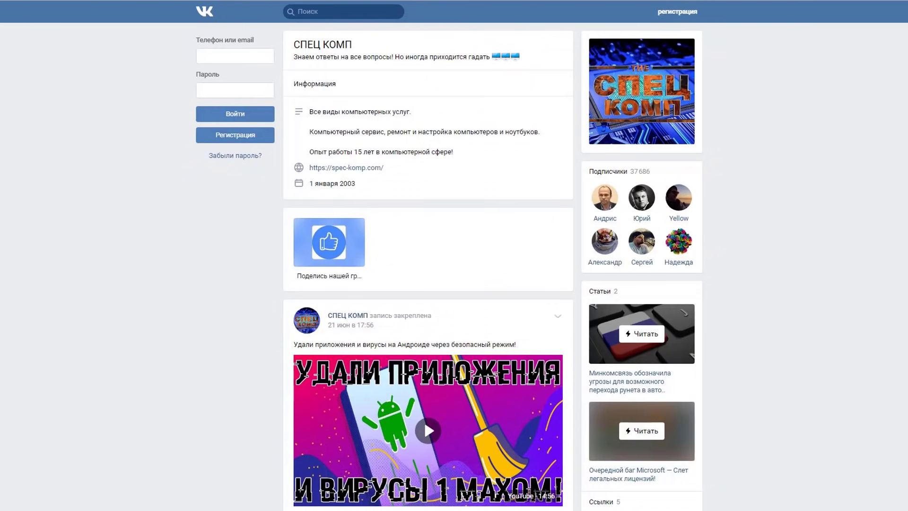
# - Look through the full description of the Windows 10 Pro activation key listing in the СПЕЦ КОМП community on VK
pyautogui.scroll(-10, 544, 120)
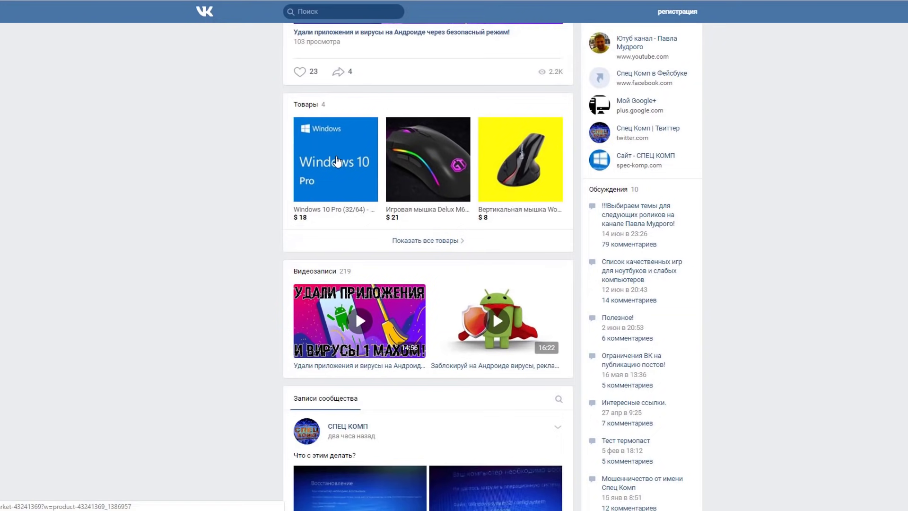
pyautogui.click(337, 162)
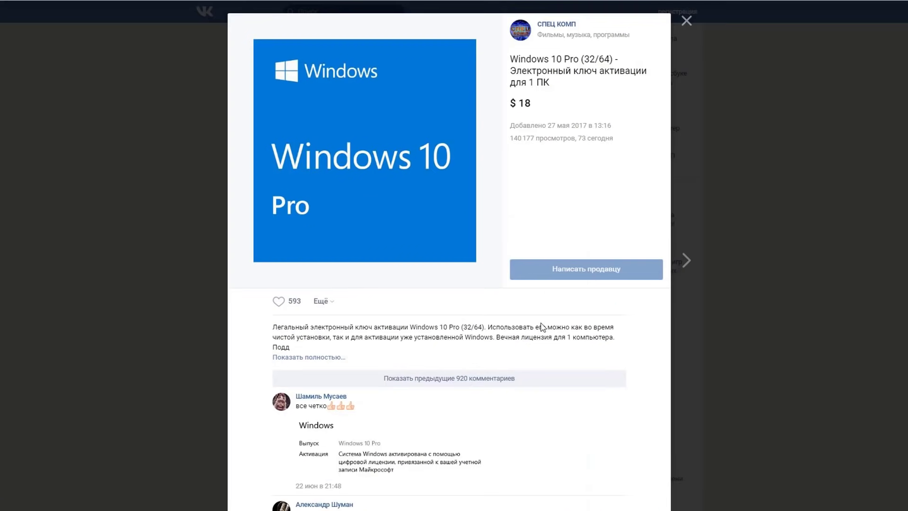
pyautogui.click(302, 358)
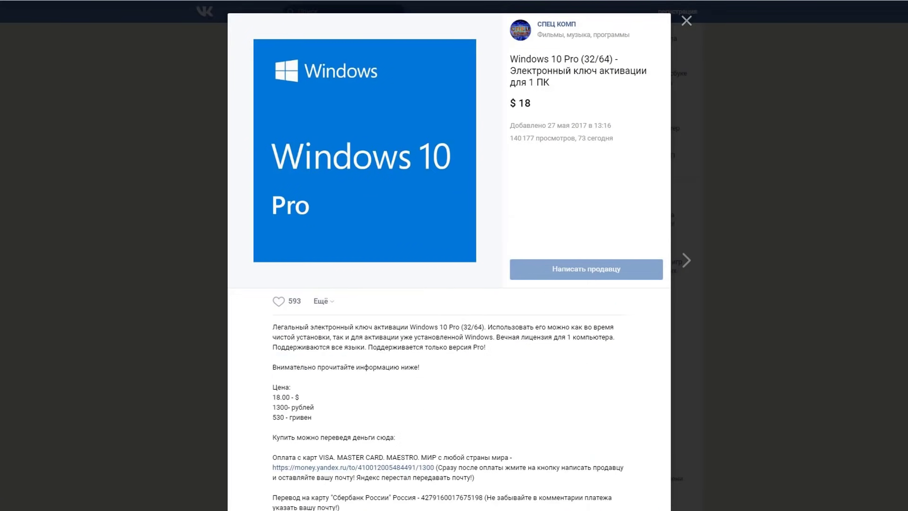
pyautogui.scroll(-5, 449, 255)
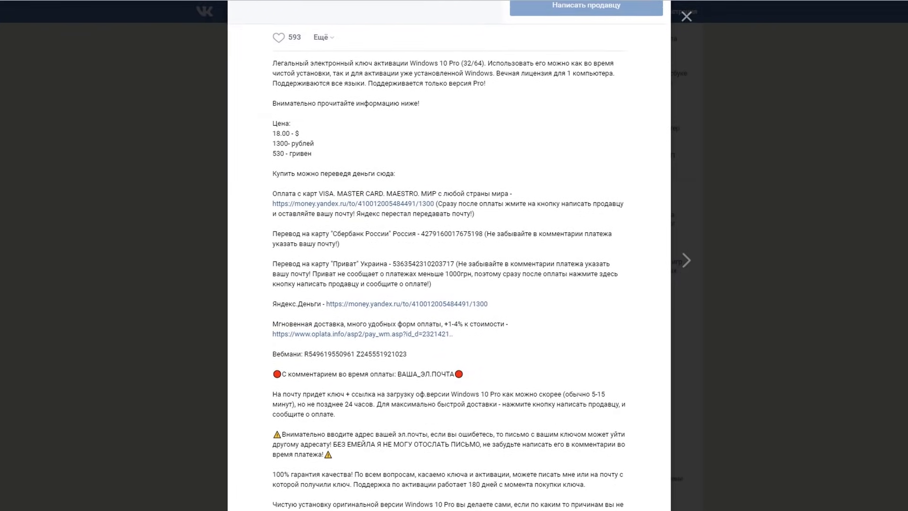
pyautogui.scroll(-1, 449, 255)
pyautogui.scroll(-8, 449, 255)
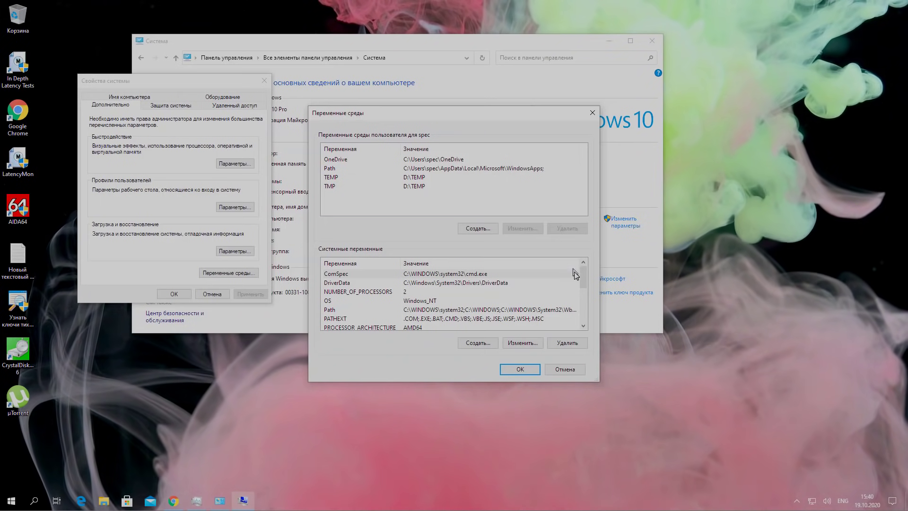
# - Set the system variable TEMP to the D:\TEMP folder and save the change
pyautogui.moveTo(584, 276); pyautogui.dragTo(589, 301)
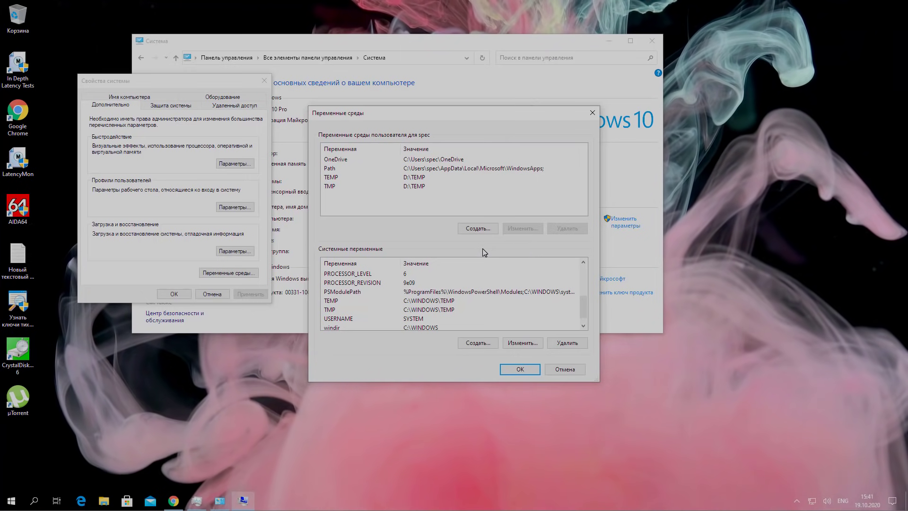
pyautogui.click(454, 301)
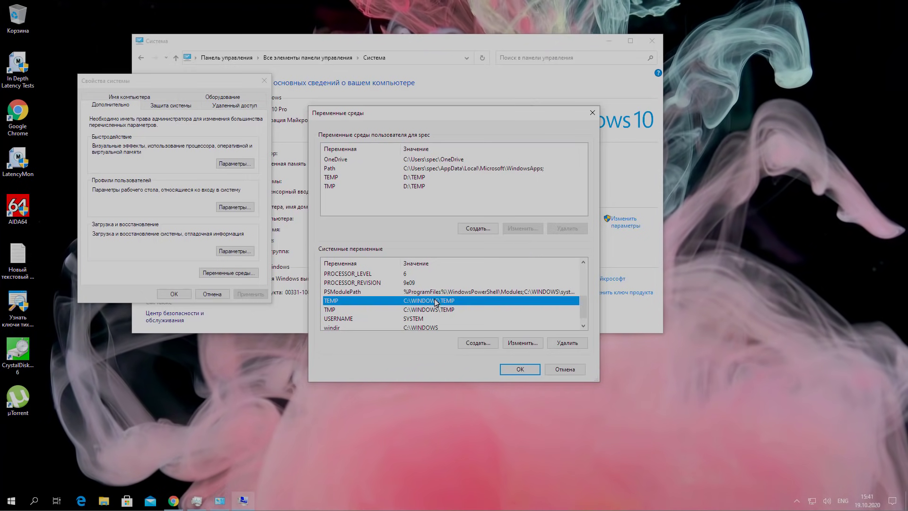
pyautogui.click(522, 343)
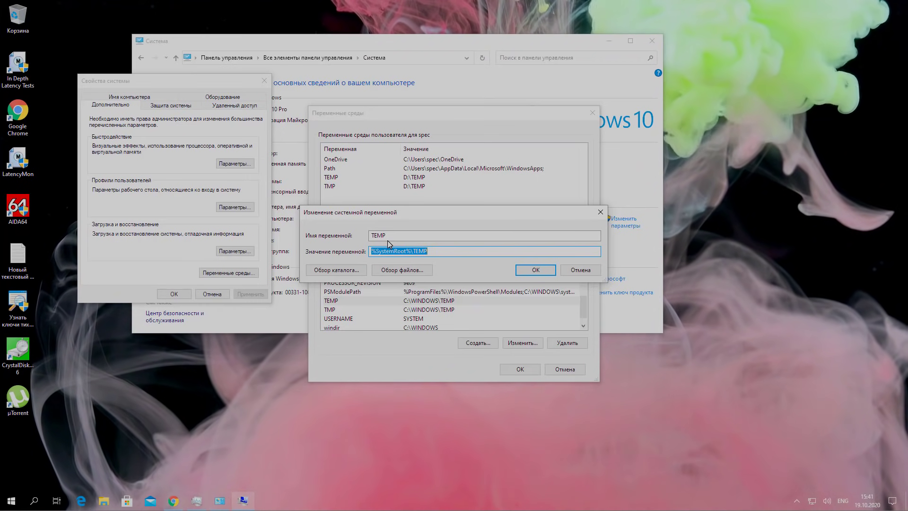
pyautogui.click(338, 272)
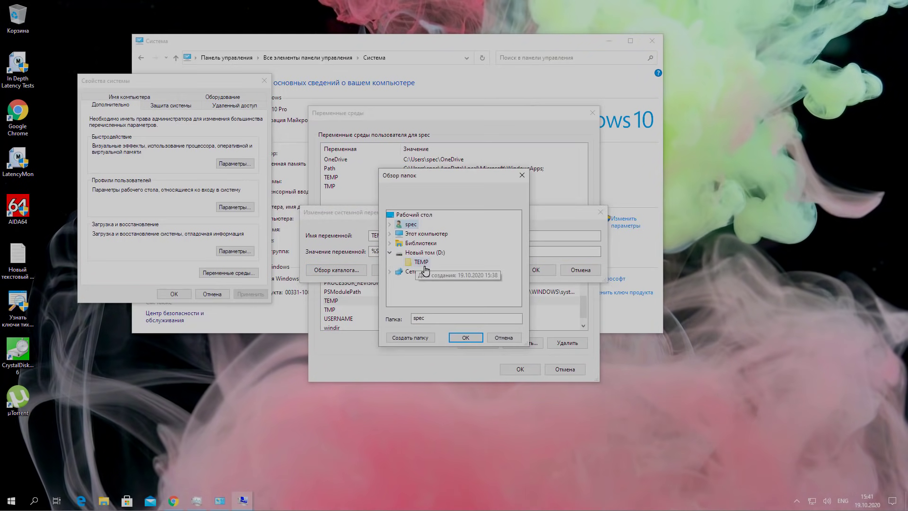
pyautogui.click(464, 338)
pyautogui.click(533, 270)
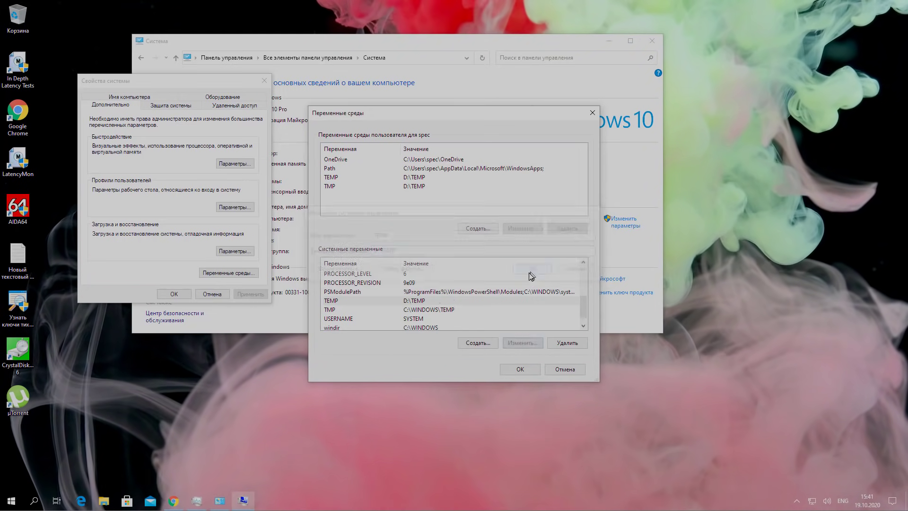
# - Set the system variable TMP to the D:\TEMP folder and save the change
pyautogui.click(411, 311)
pyautogui.click(522, 342)
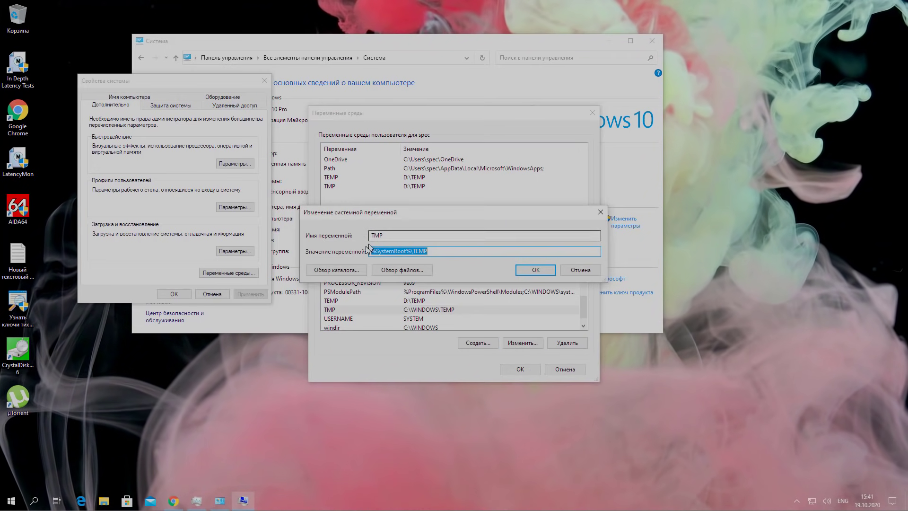
pyautogui.click(345, 269)
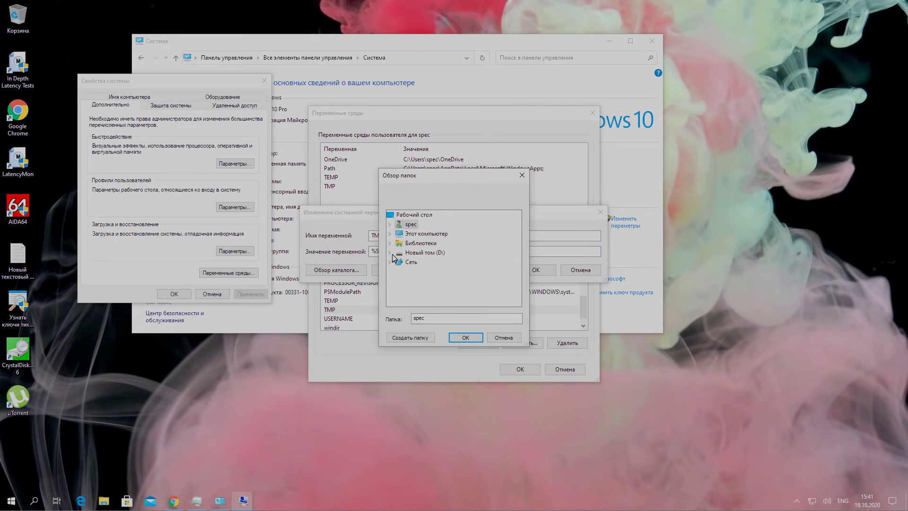
pyautogui.click(419, 263)
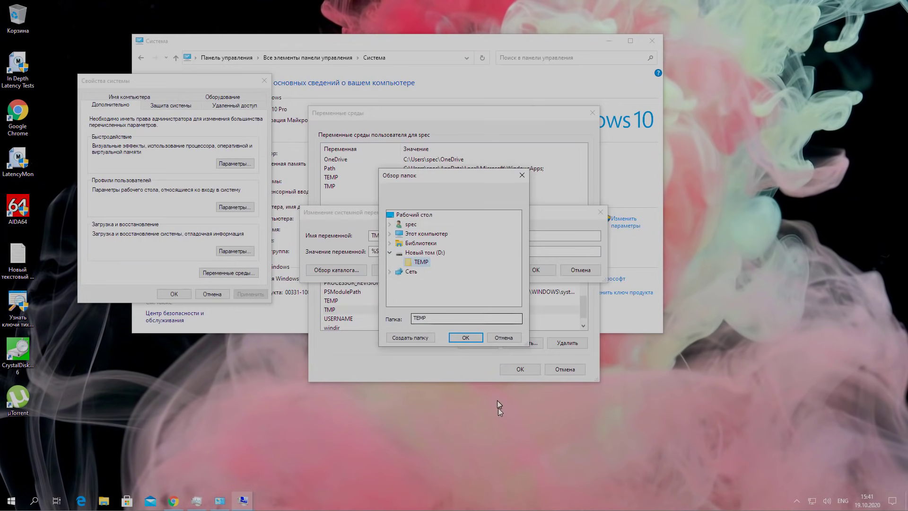
pyautogui.click(463, 337)
pyautogui.click(535, 269)
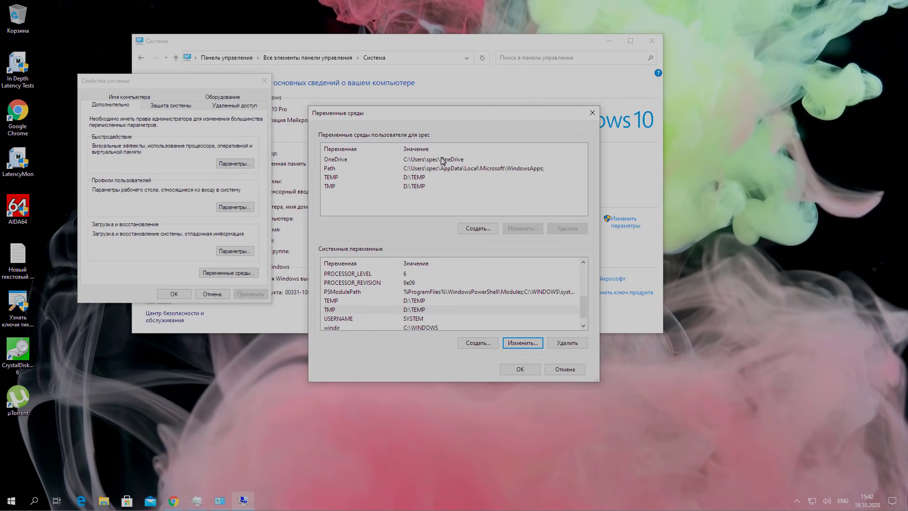
# - Set the user variable OneDrive to a new folder named OneDrive created on drive D:, and save the change
pyautogui.click(420, 161)
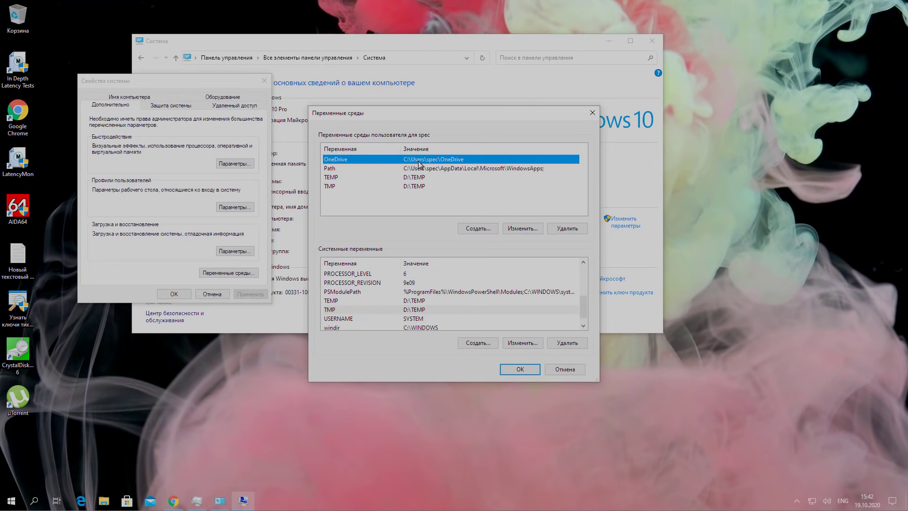
pyautogui.click(519, 230)
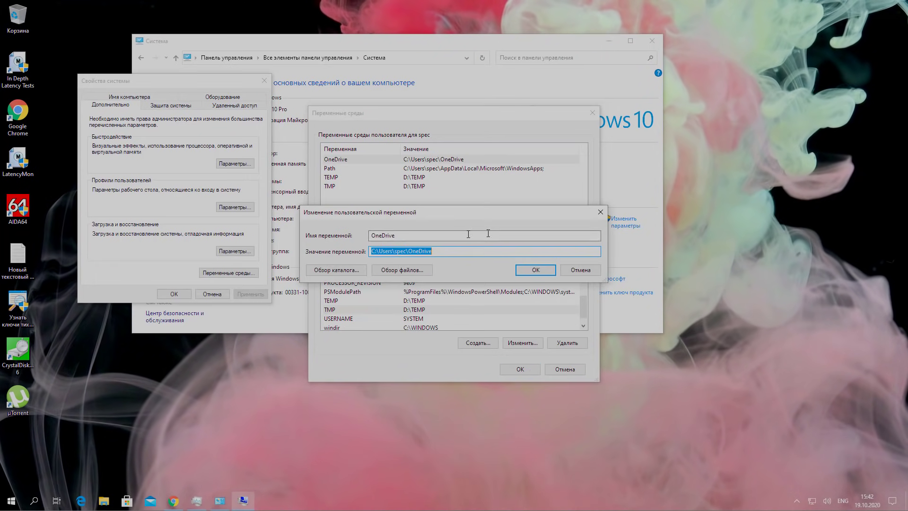
pyautogui.moveTo(408, 233); pyautogui.dragTo(363, 236)
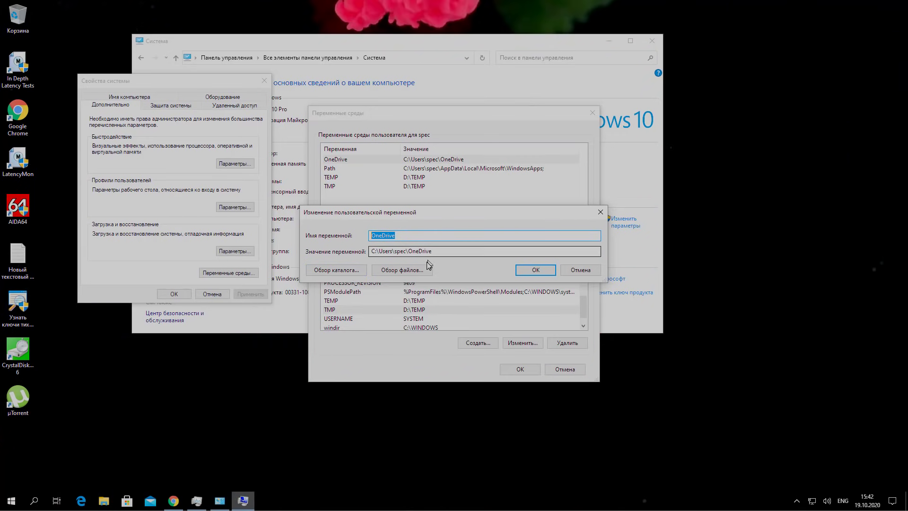
pyautogui.click(336, 270)
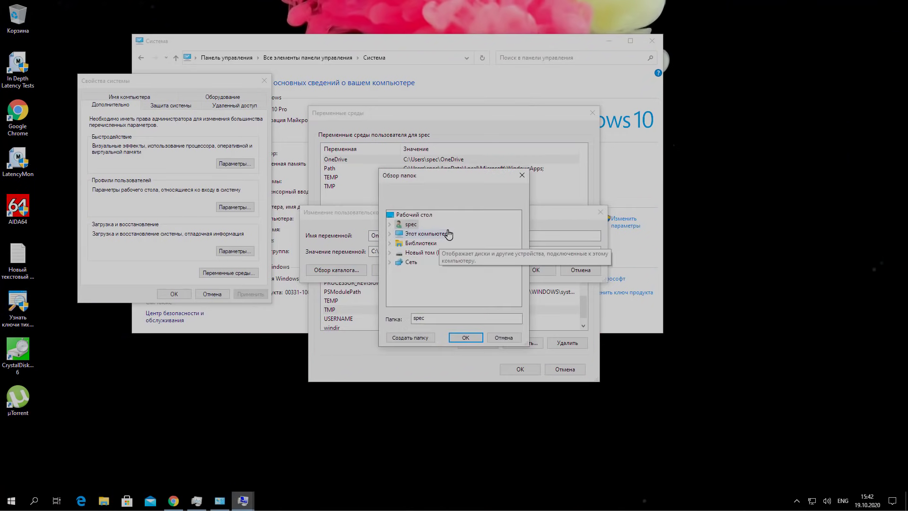
pyautogui.click(389, 234)
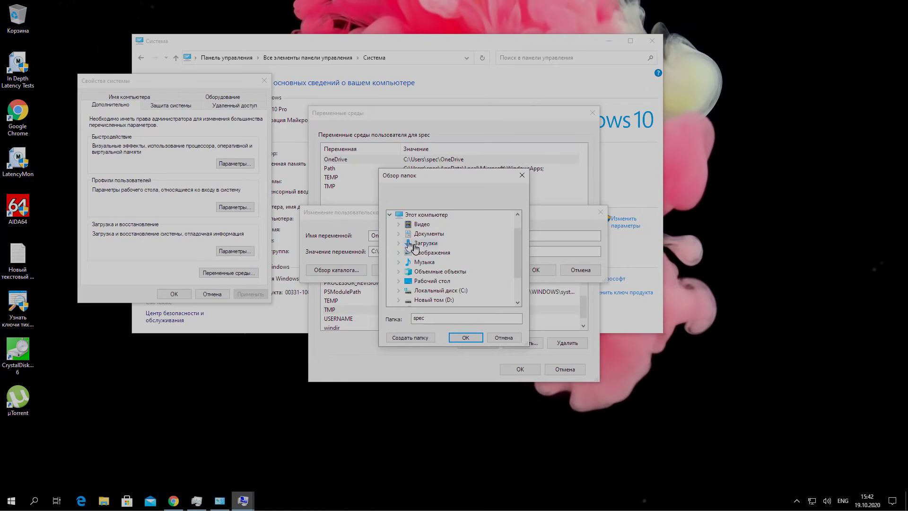
pyautogui.click(429, 300)
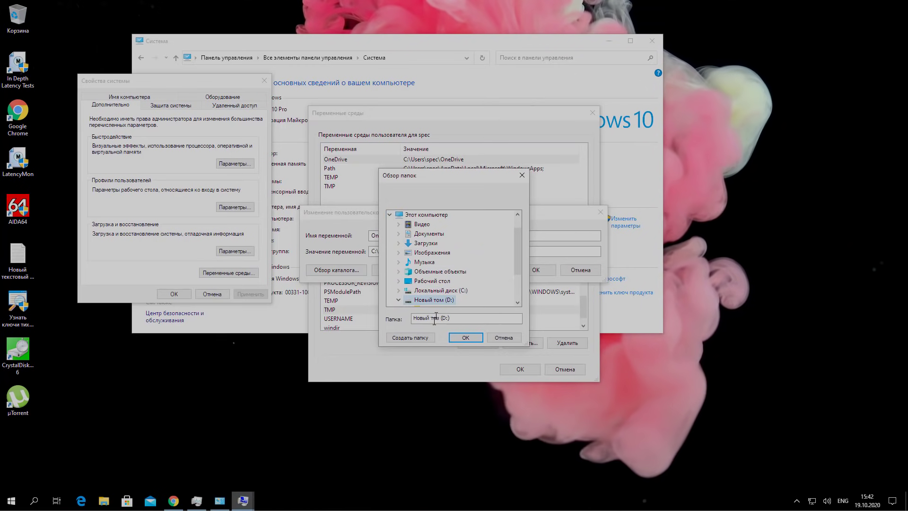
pyautogui.click(410, 337)
pyautogui.write('OneDrive')
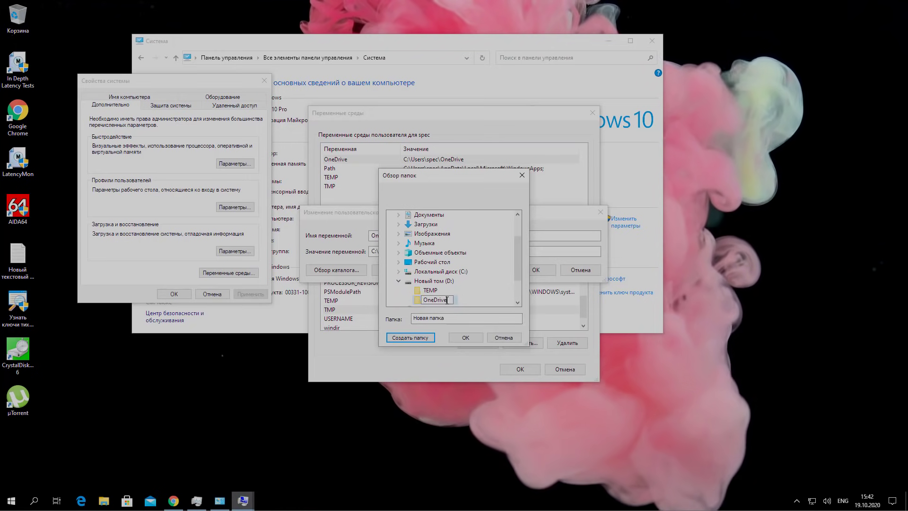
pyautogui.click(466, 338)
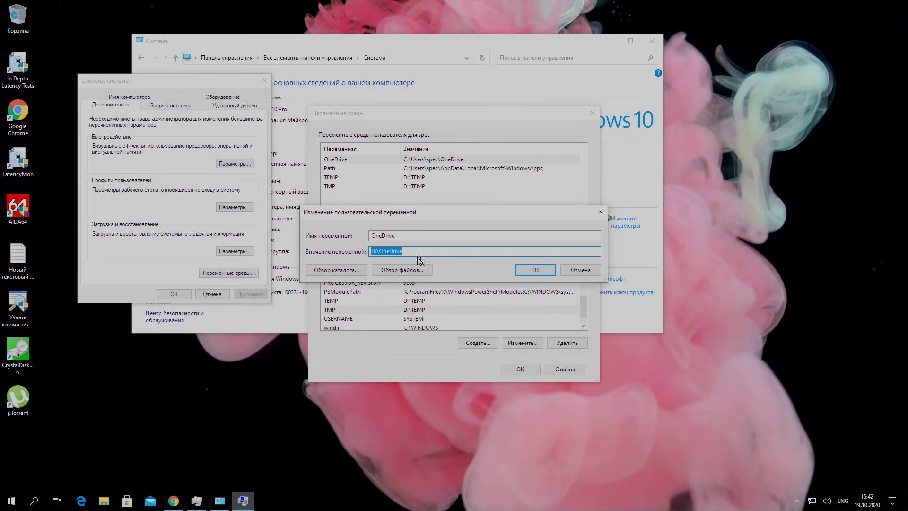
pyautogui.click(539, 269)
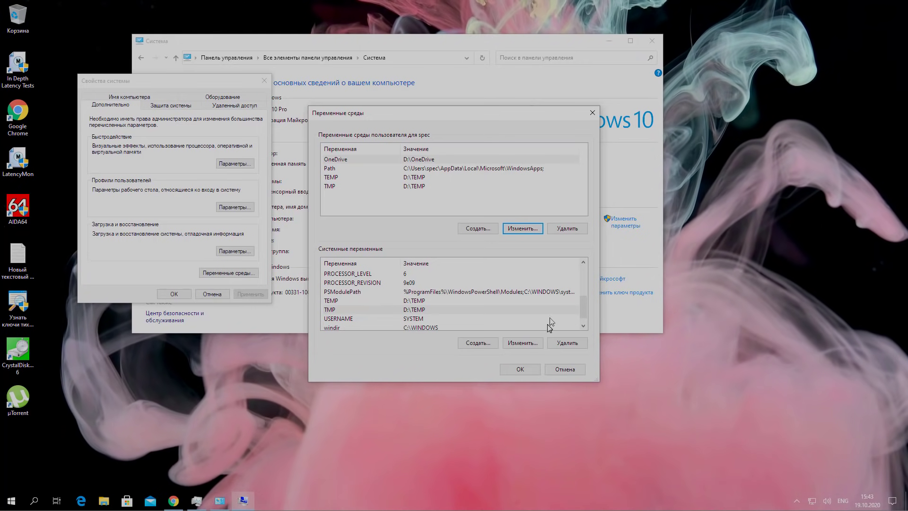
# - Apply the environment variable changes, accept the system properties, and close the Система window
pyautogui.click(520, 369)
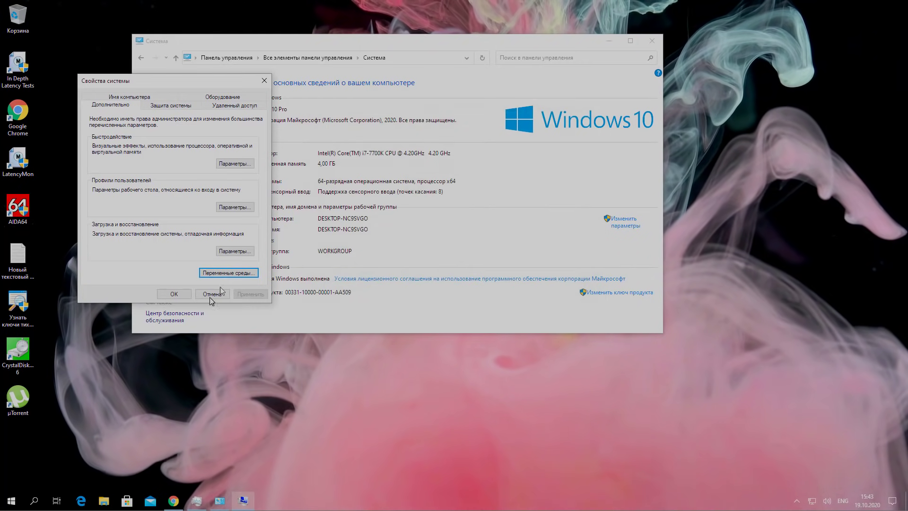
pyautogui.click(174, 293)
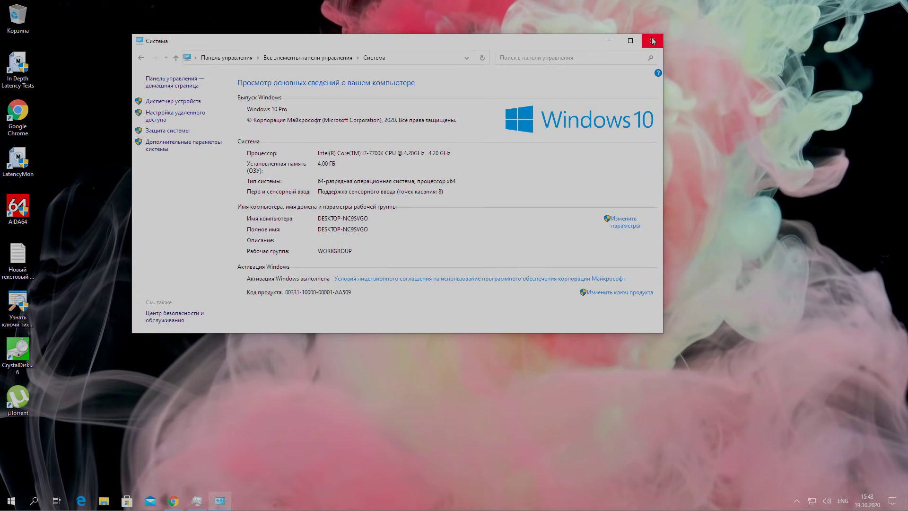
pyautogui.click(651, 41)
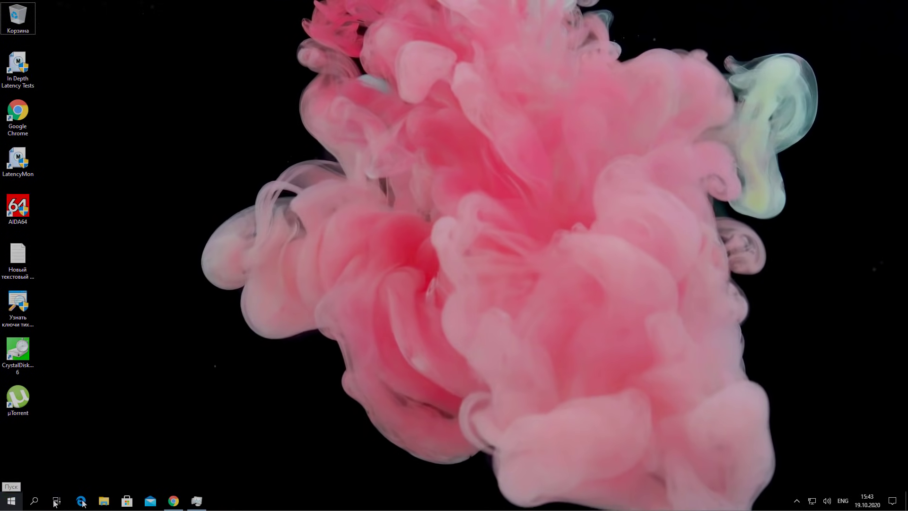
# - Open the properties of Локальный диск (C:) from File Explorer and move the properties window aside
pyautogui.click(104, 500)
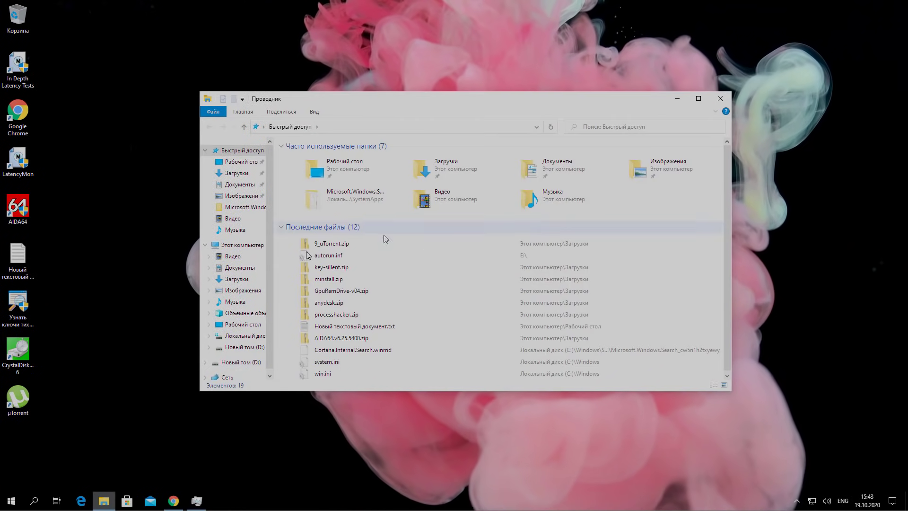
pyautogui.click(241, 335)
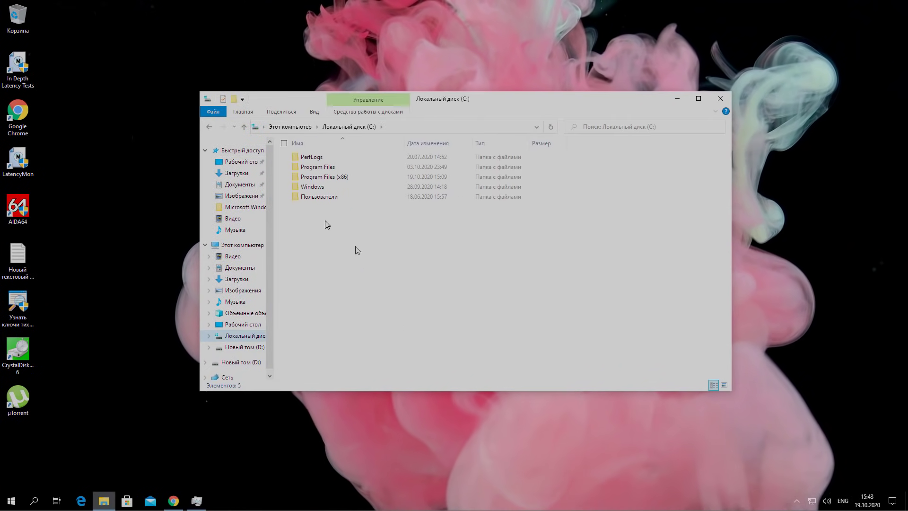
pyautogui.rightClick(236, 335)
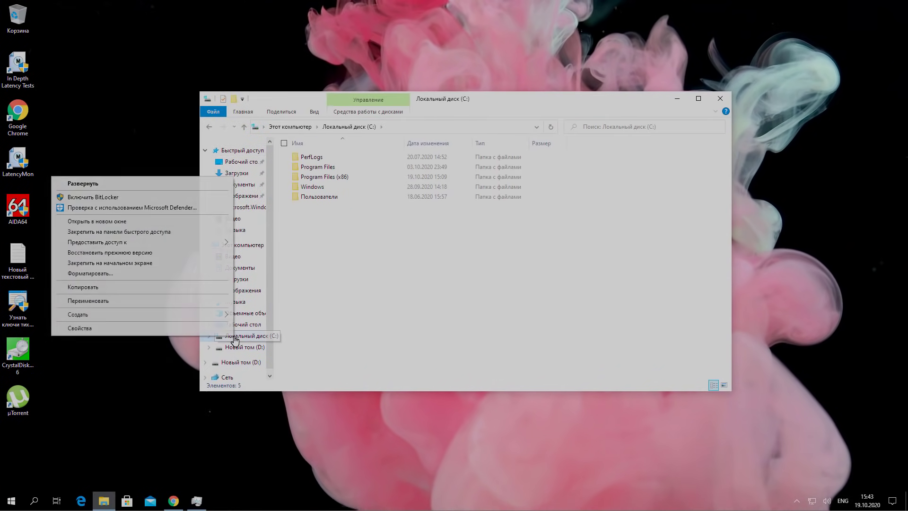
pyautogui.click(157, 327)
pyautogui.moveTo(248, 254); pyautogui.dragTo(566, 153)
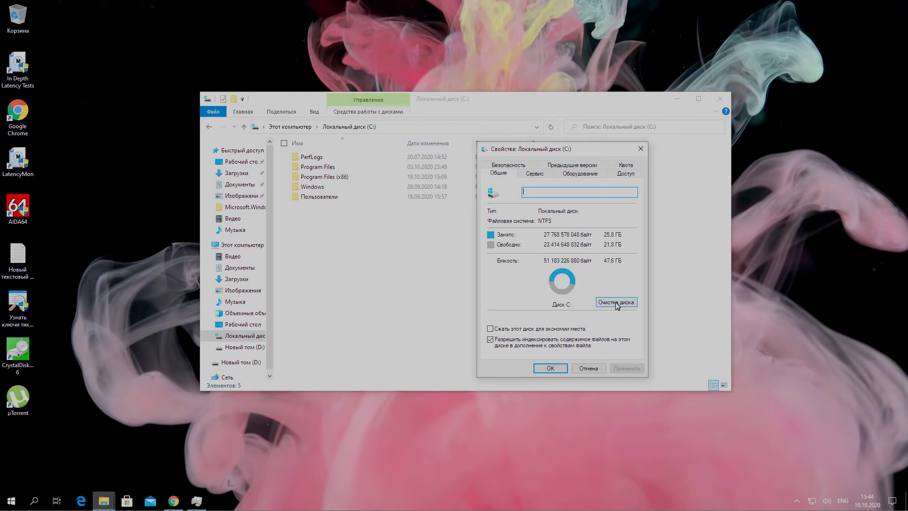
# - Launch Очистка диска from the Control Panel's Администрирование tools and choose drive C: for cleaning
pyautogui.click(36, 505)
pyautogui.click(128, 269)
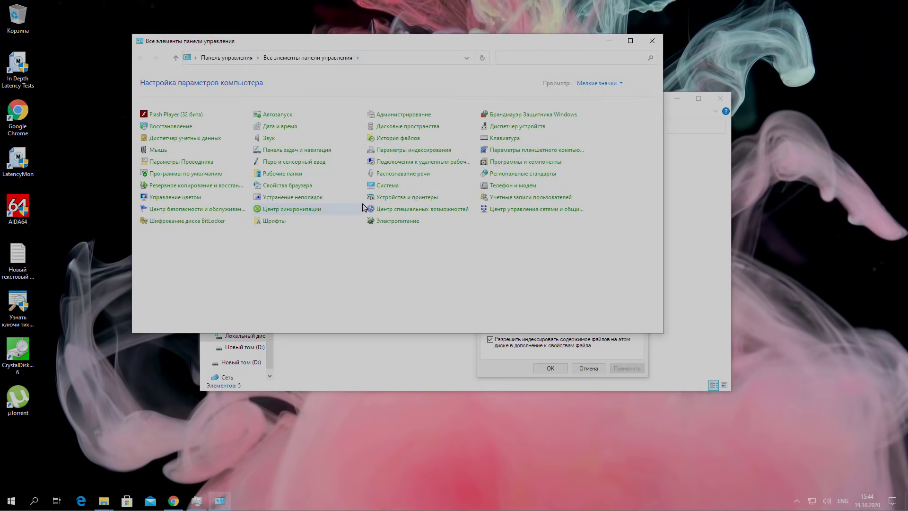
pyautogui.click(394, 115)
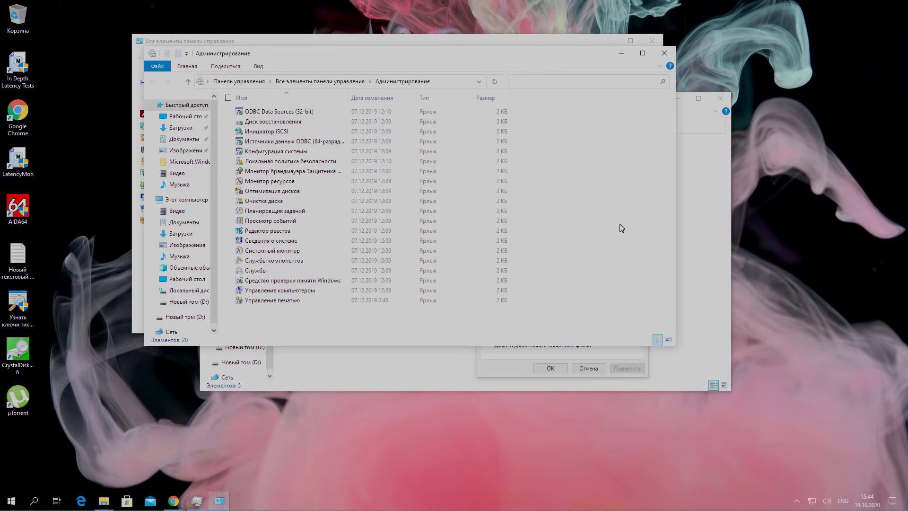
pyautogui.click(259, 205)
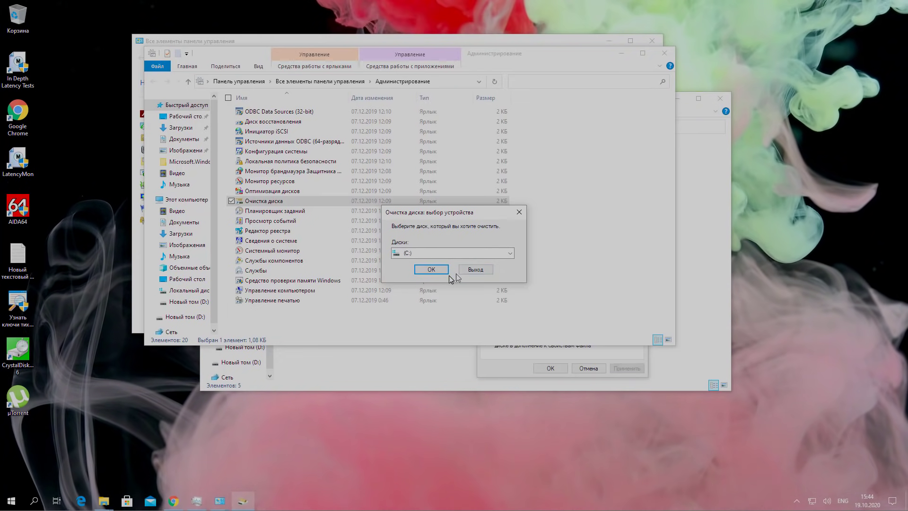
pyautogui.click(430, 270)
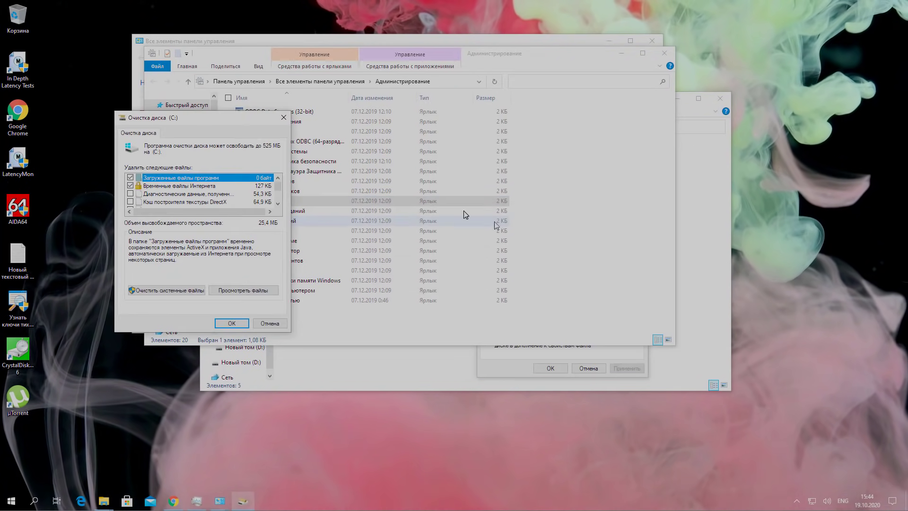
# - Mark the remaining file categories, including Файлы оптимизации доставки, Корзина and Временные файлы, and run the C: cleanup, confirming the deletion
pyautogui.moveTo(227, 121); pyautogui.dragTo(581, 122)
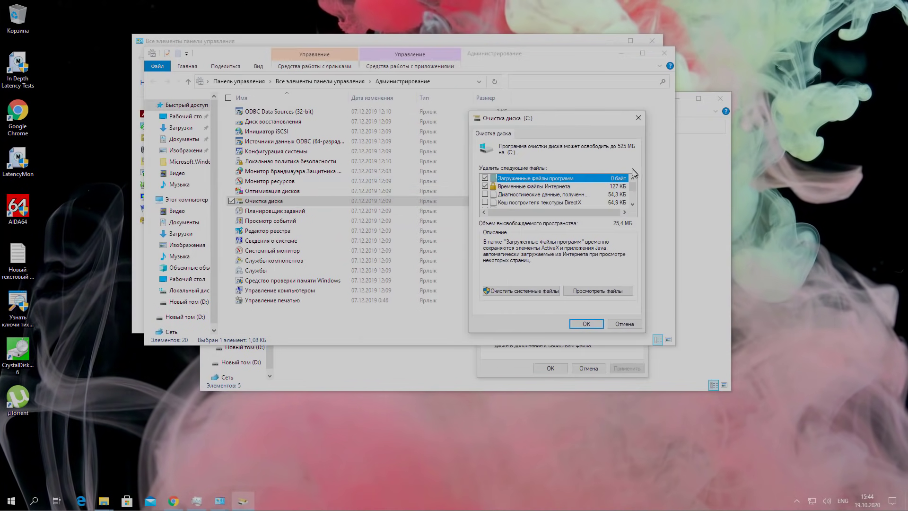
pyautogui.moveTo(631, 188); pyautogui.dragTo(633, 204)
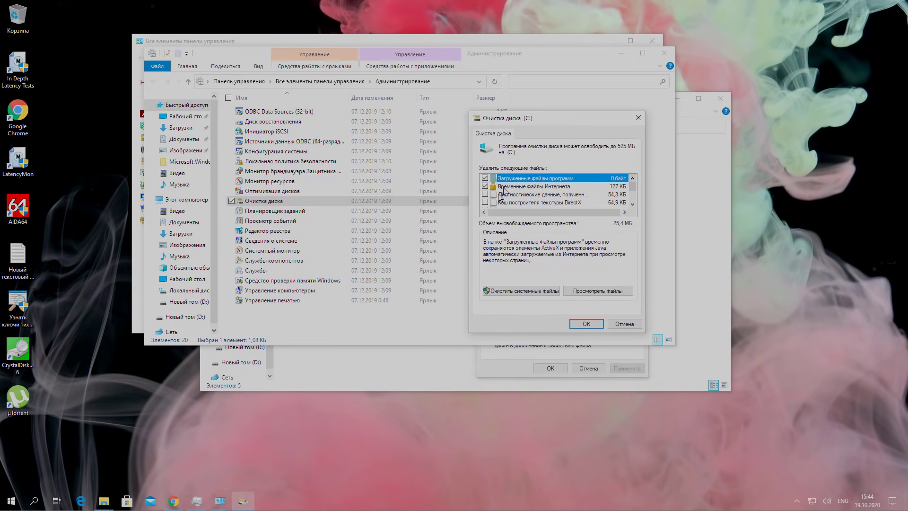
pyautogui.scroll(-2, 491, 199)
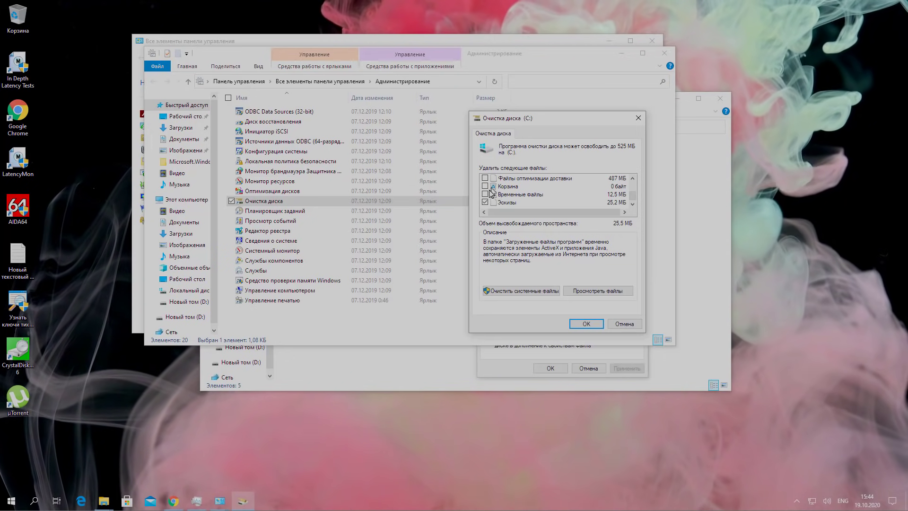
pyautogui.scroll(1, 491, 192)
pyautogui.click(484, 202)
pyautogui.scroll(-1, 487, 196)
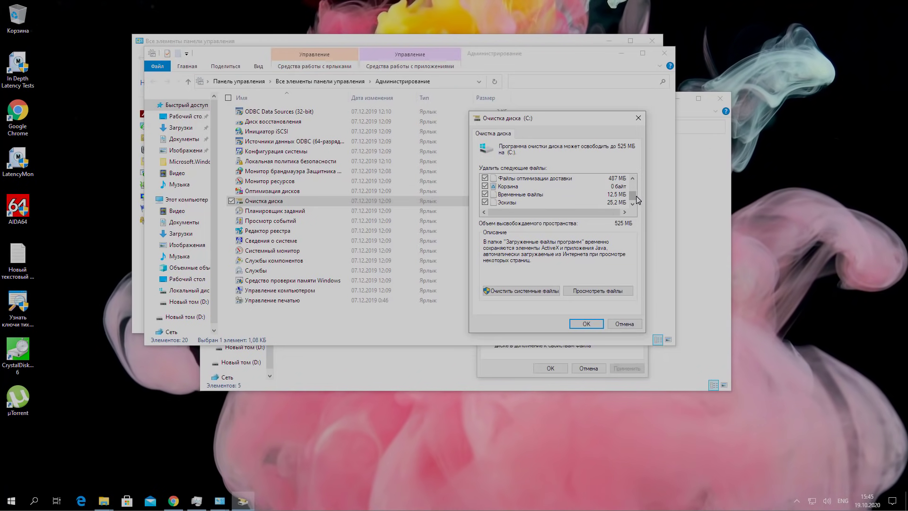
pyautogui.moveTo(637, 196)
pyautogui.mouseDown()
pyautogui.moveTo(634, 183)
pyautogui.moveTo(631, 203)
pyautogui.moveTo(594, 186)
pyautogui.moveTo(637, 199)
pyautogui.mouseUp()
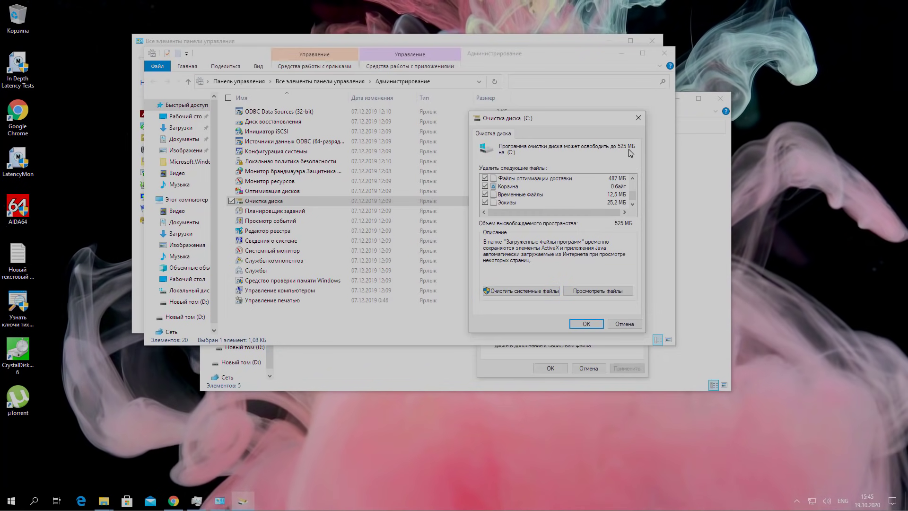
pyautogui.click(599, 325)
pyautogui.click(462, 256)
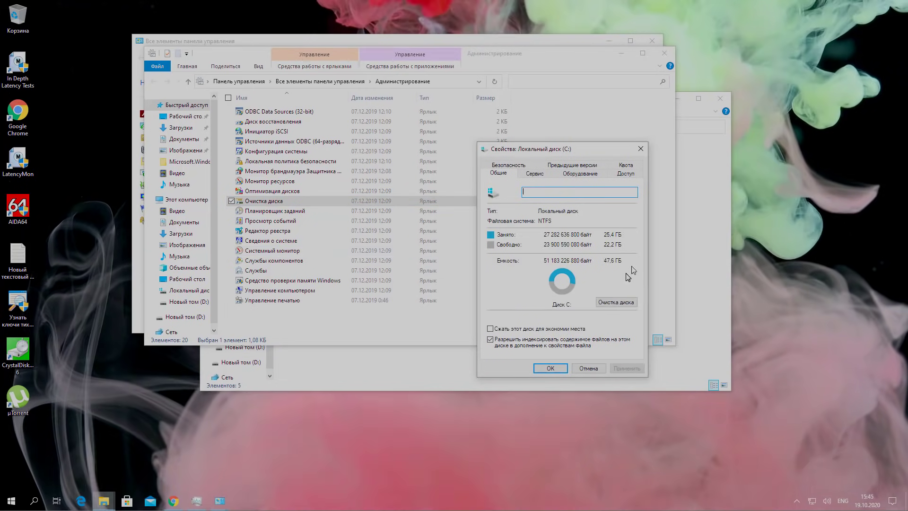
# - Start another disk cleanup from the C: drive properties and rescan it with system files included
pyautogui.click(616, 302)
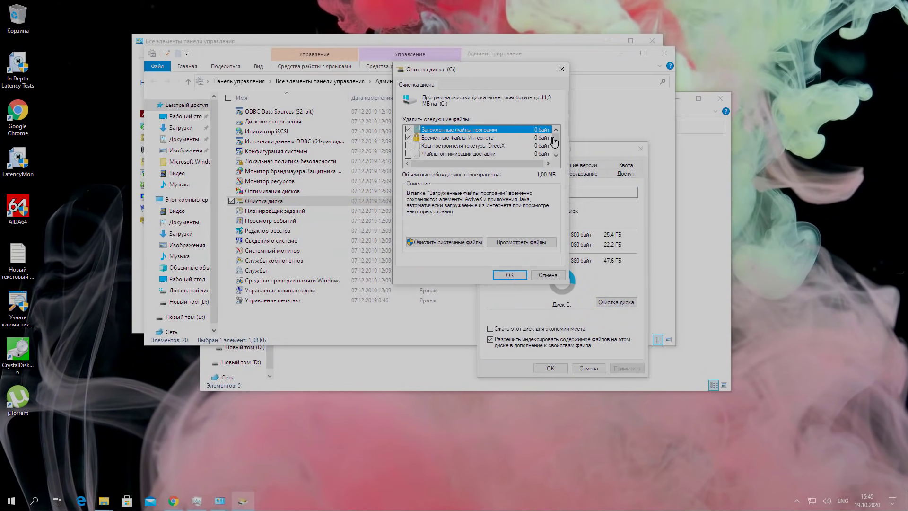
pyautogui.click(431, 244)
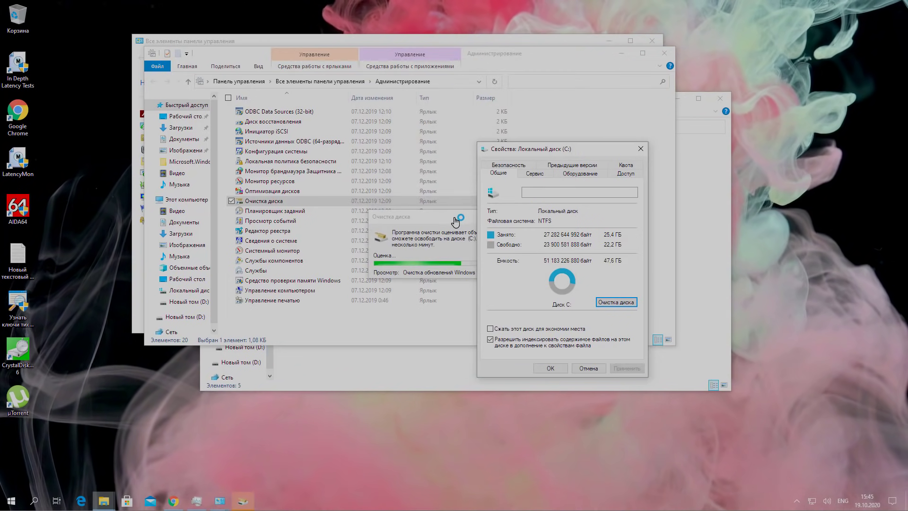
pyautogui.moveTo(464, 225); pyautogui.dragTo(389, 180)
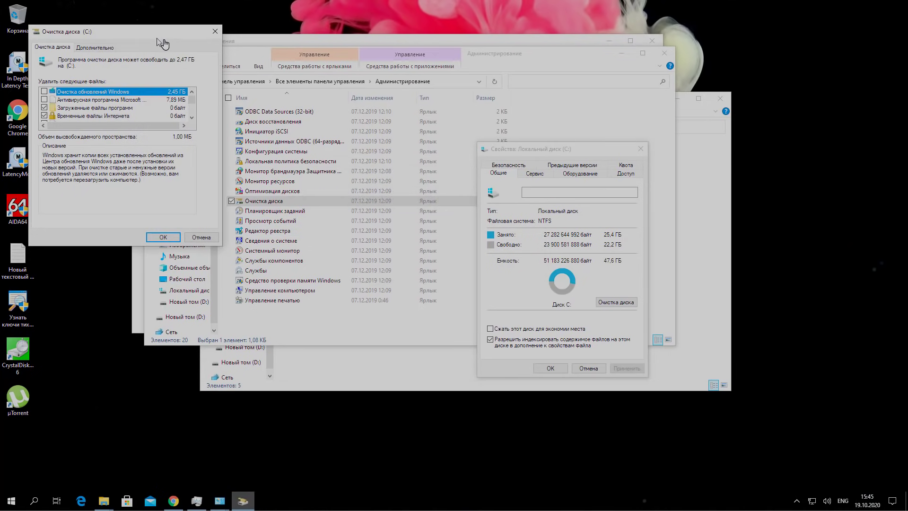
# - Mark Очистка обновлений Windows, the Microsoft antivirus files, diagnostic data, Кэш построителя текстуры DirectX and Файлы оптимизации доставки for the C: cleanup
pyautogui.moveTo(151, 41); pyautogui.dragTo(471, 141)
pyautogui.click(365, 201)
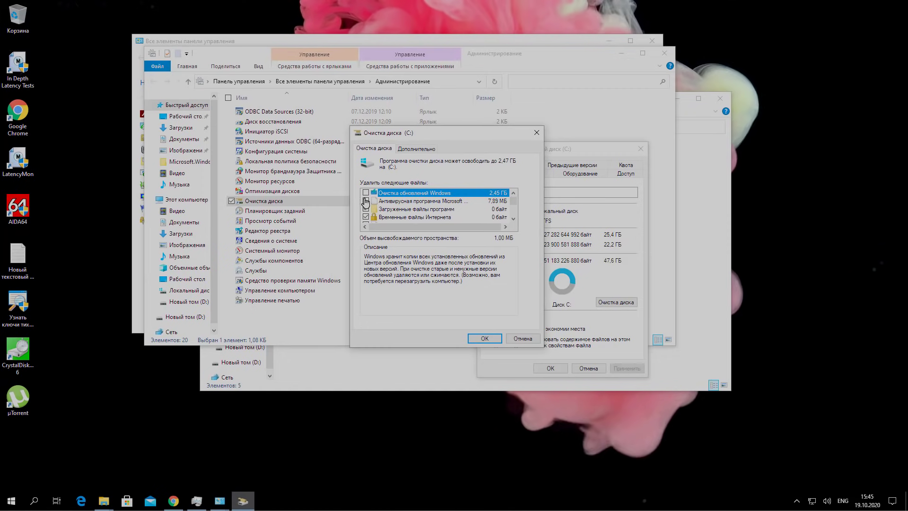
pyautogui.click(365, 193)
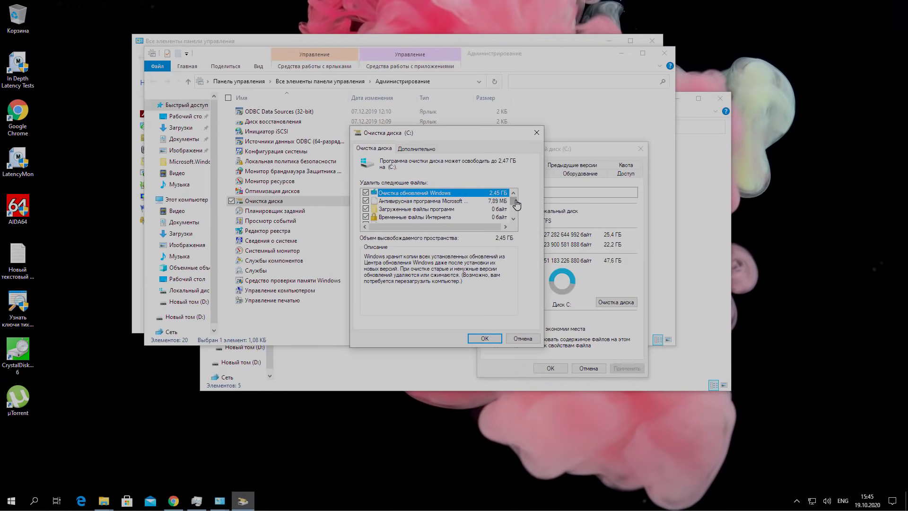
pyautogui.scroll(-1, 516, 207)
pyautogui.scroll(1, 515, 204)
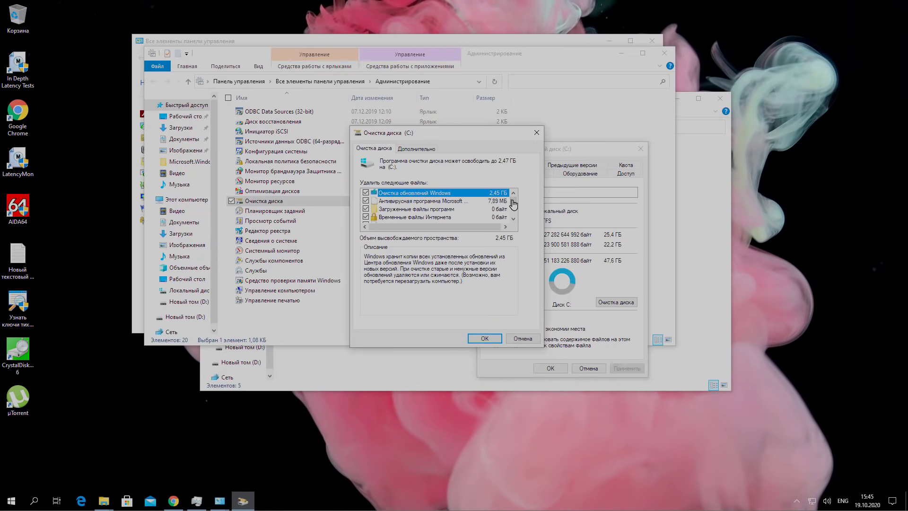
pyautogui.scroll(-1, 512, 205)
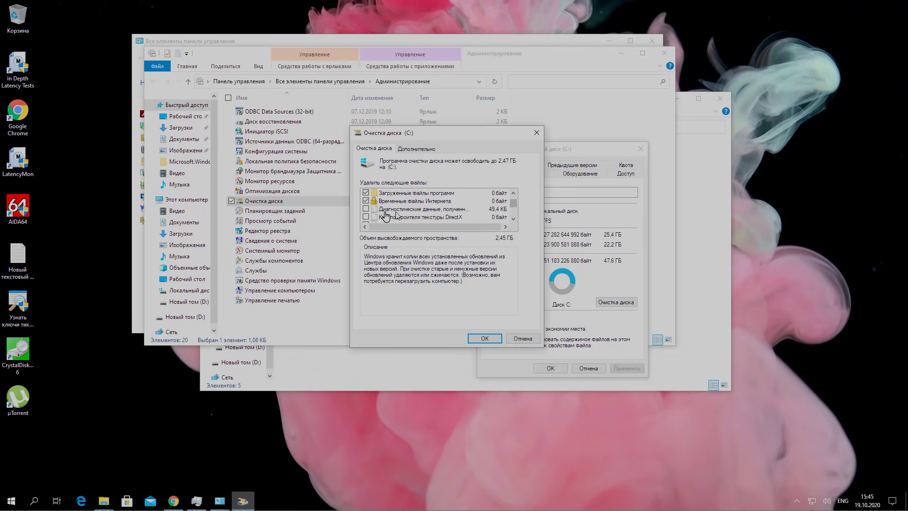
pyautogui.scroll(-1, 512, 208)
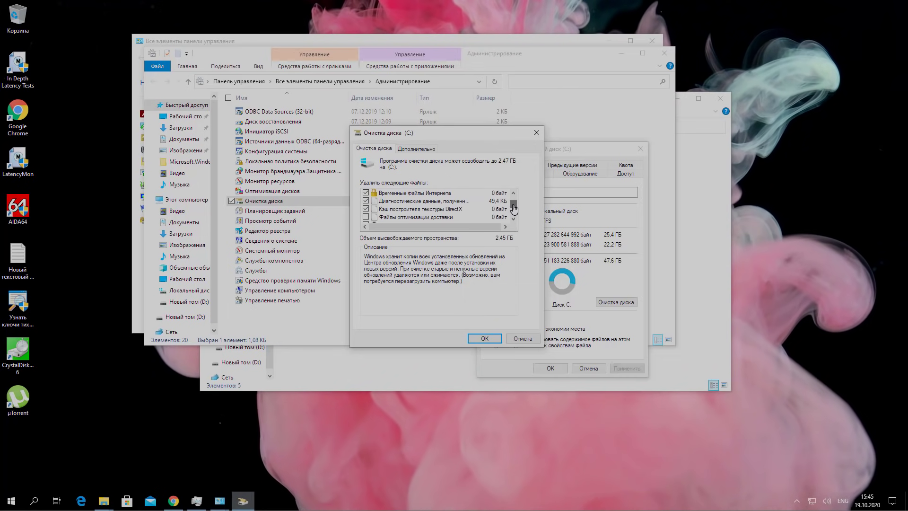
pyautogui.scroll(1, 512, 208)
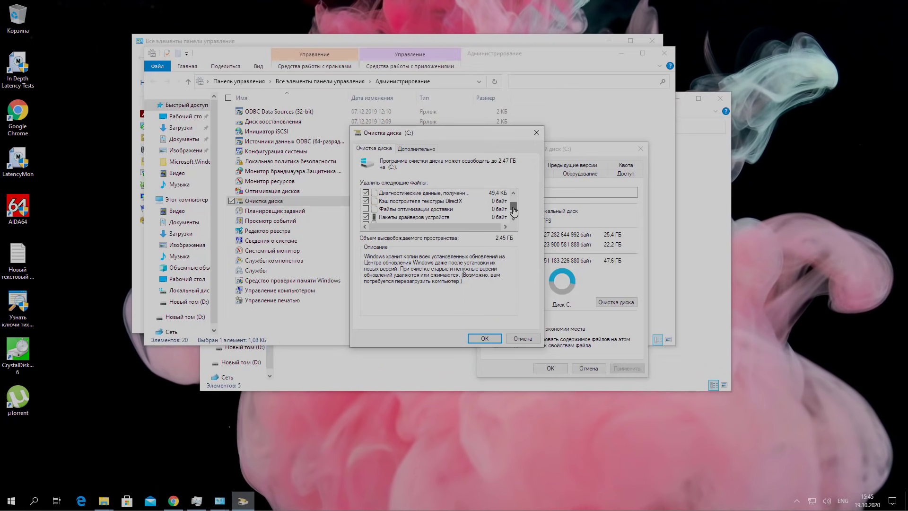
pyautogui.scroll(-1, 374, 207)
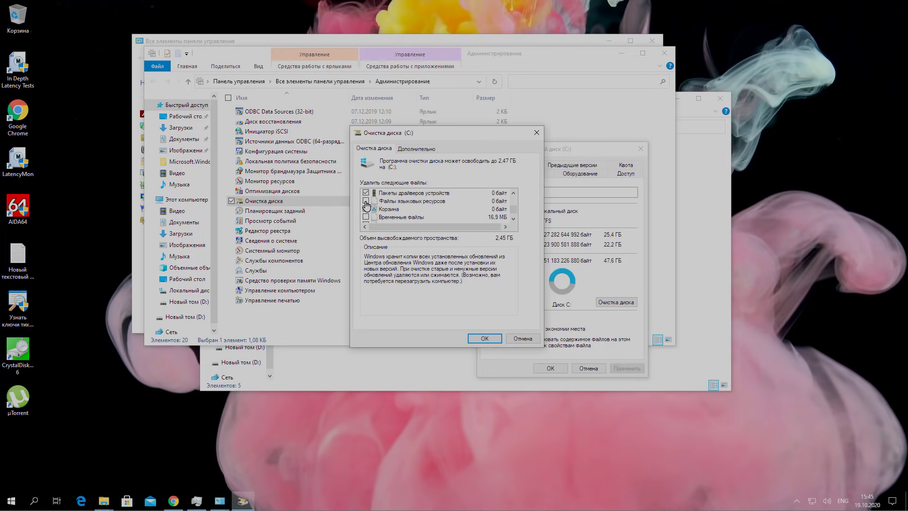
# - Mark Файлы языковых ресурсов, Корзина and Временные файлы as well, and run the C: cleanup, confirming the permanent deletion
pyautogui.click(366, 209)
pyautogui.click(366, 217)
pyautogui.scroll(-1, 374, 213)
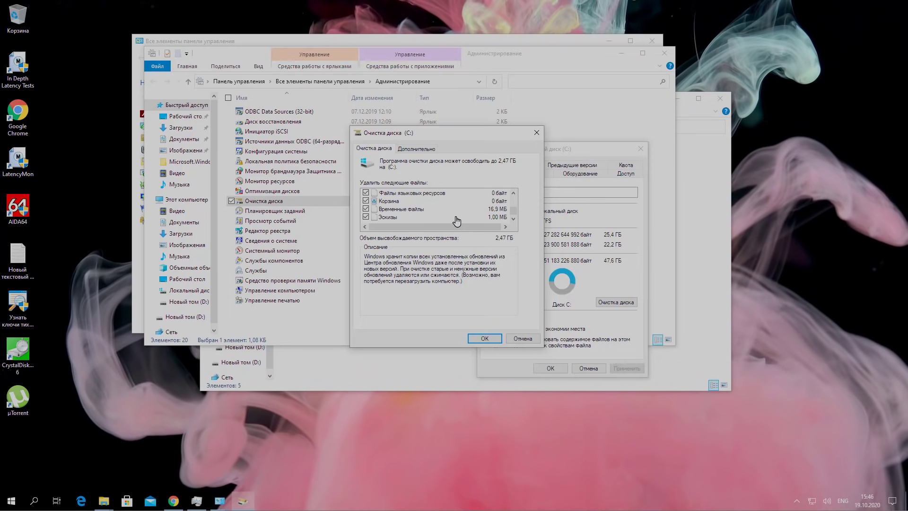
pyautogui.click(484, 339)
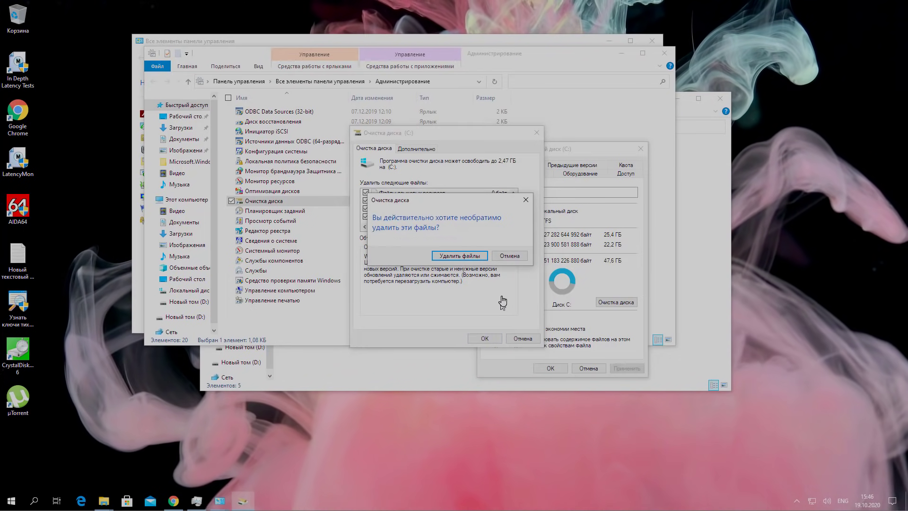
pyautogui.click(459, 257)
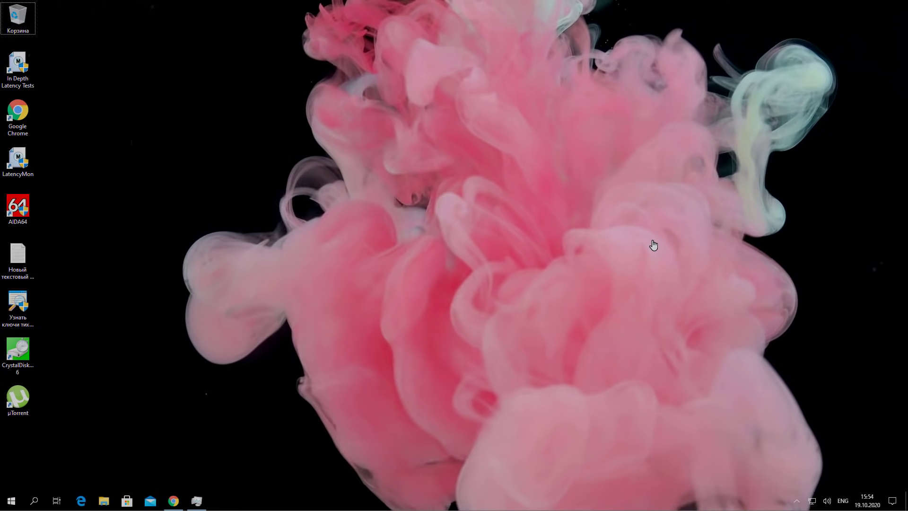
# - Open drive C: in File Explorer and set the folder options to show hidden files, folders and drives as well as protected system files
pyautogui.press('super+e')
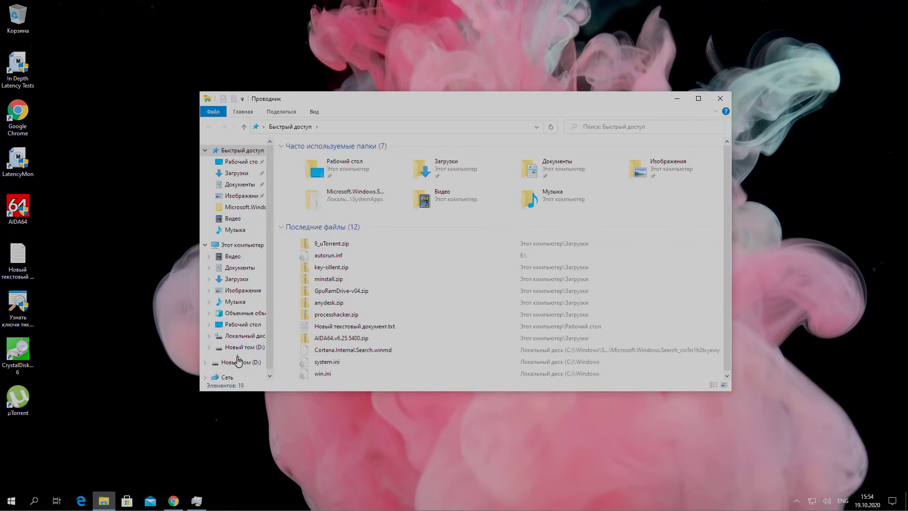
pyautogui.click(244, 335)
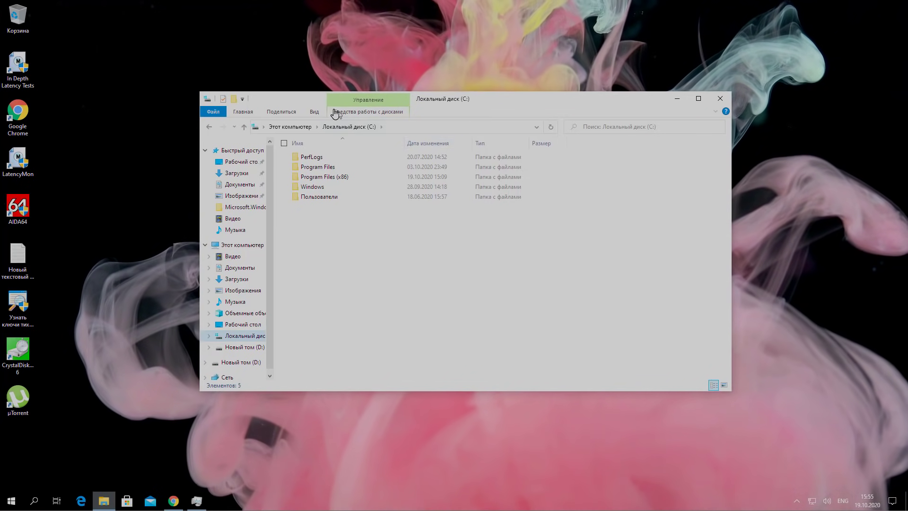
pyautogui.click(315, 112)
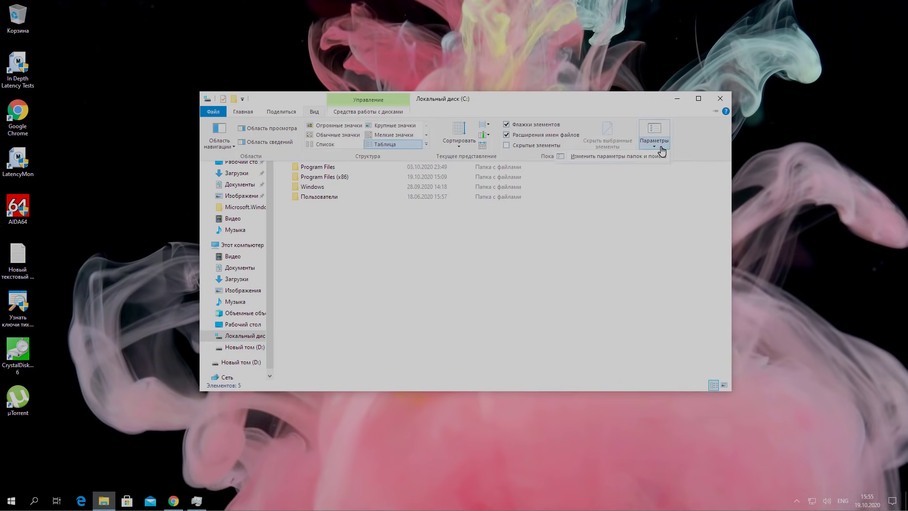
pyautogui.click(643, 158)
pyautogui.click(244, 169)
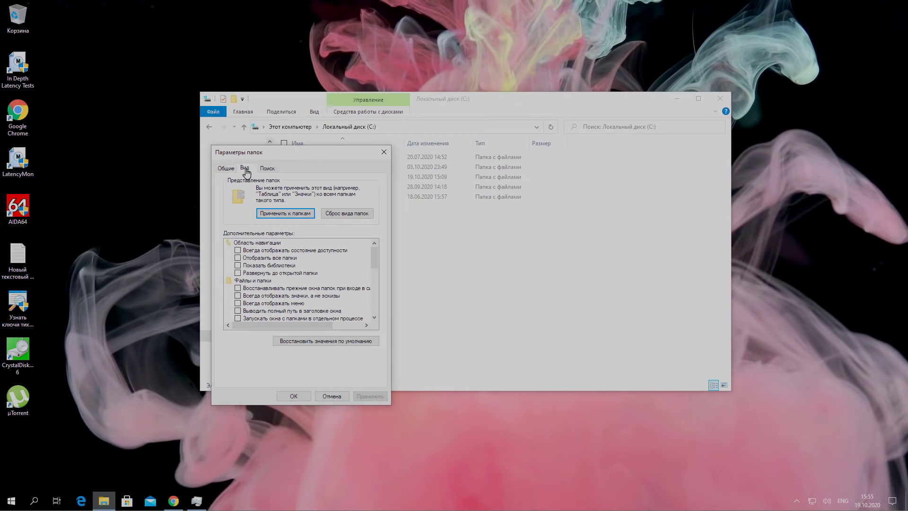
pyautogui.scroll(-7, 375, 283)
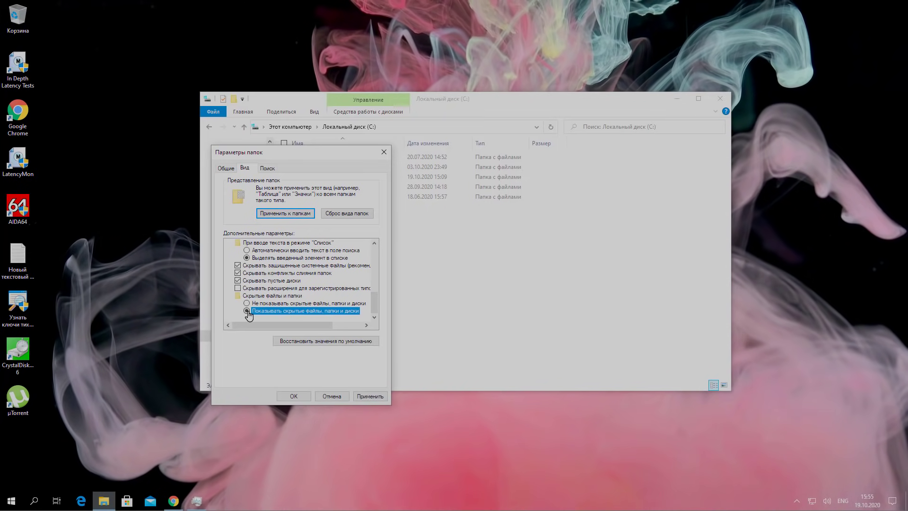
pyautogui.click(237, 266)
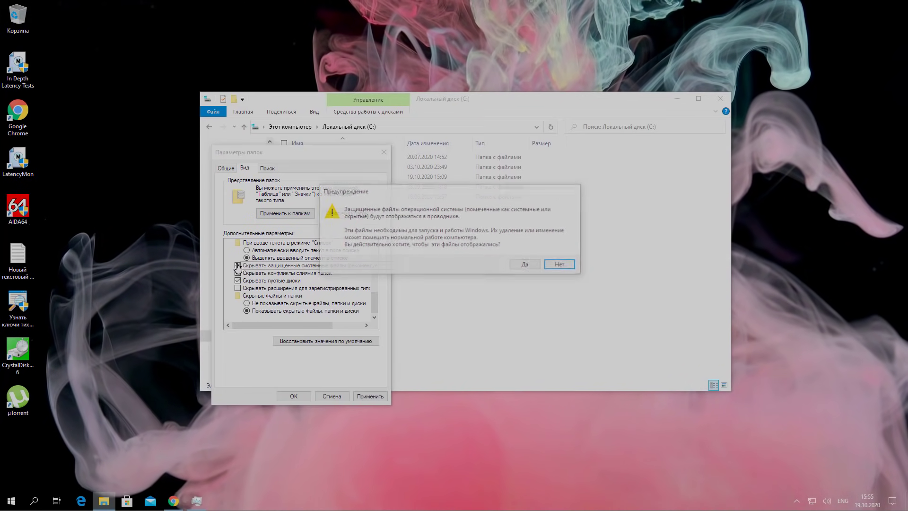
pyautogui.click(525, 266)
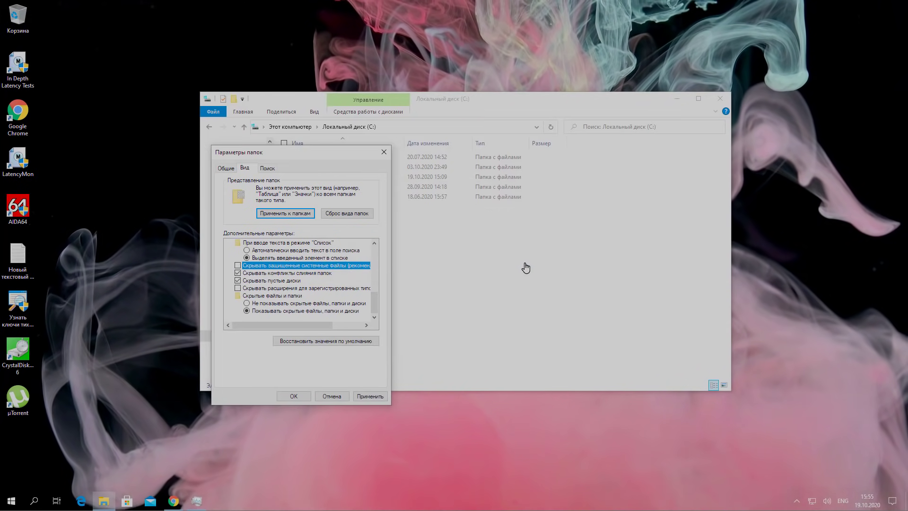
pyautogui.click(373, 397)
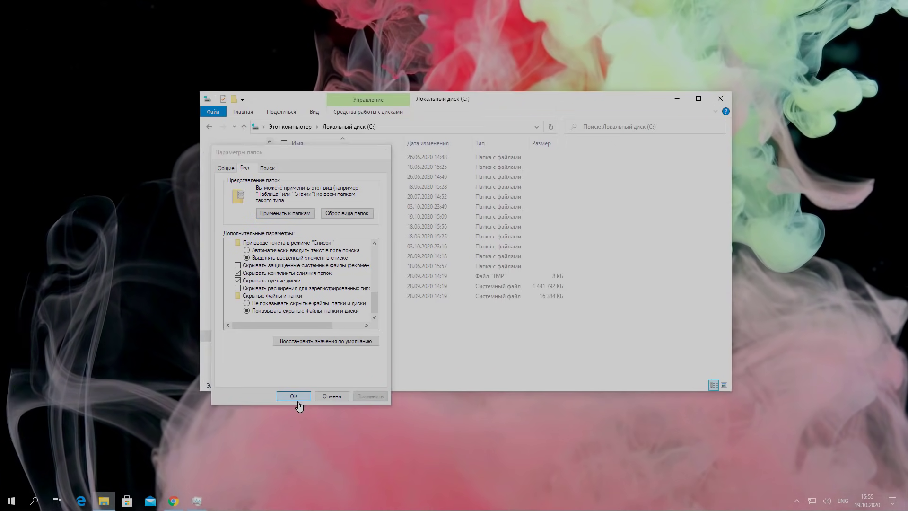
pyautogui.click(298, 401)
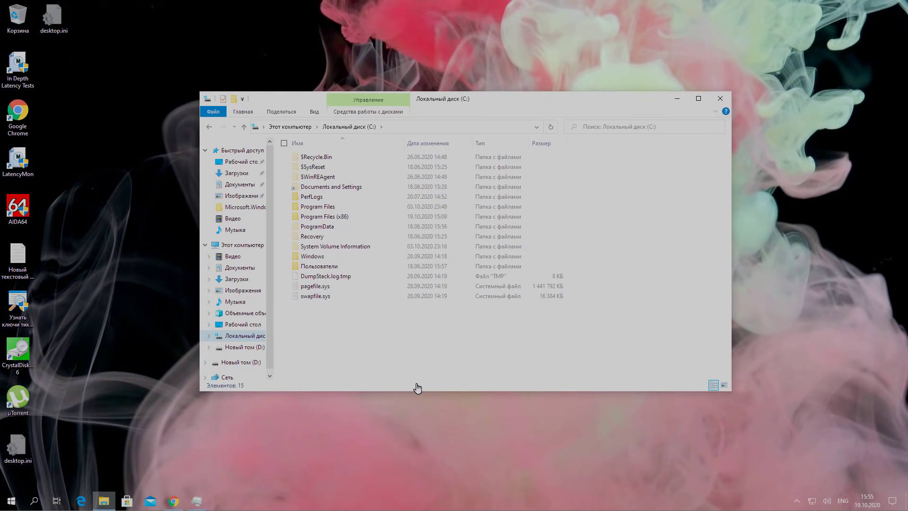
# - Check the size of the System Volume Information folder on drive C: in its properties and close them
pyautogui.rightClick(339, 247)
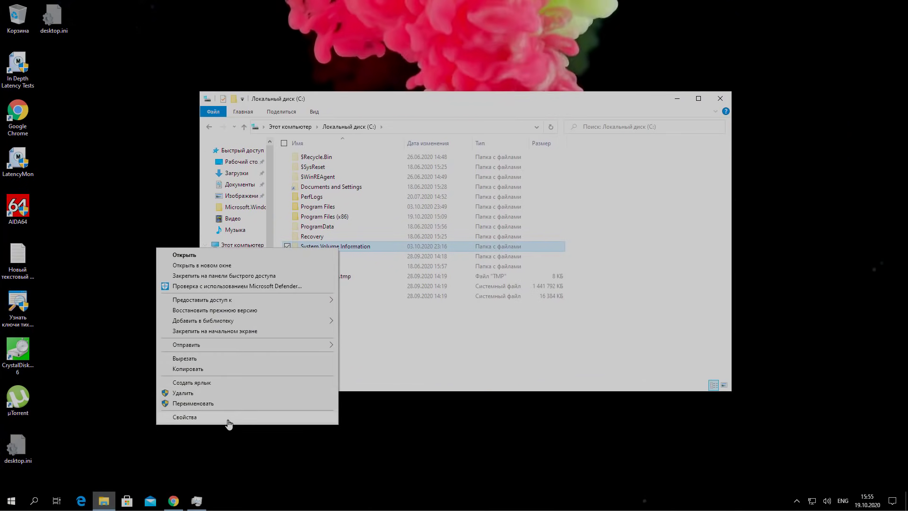
pyautogui.click(189, 417)
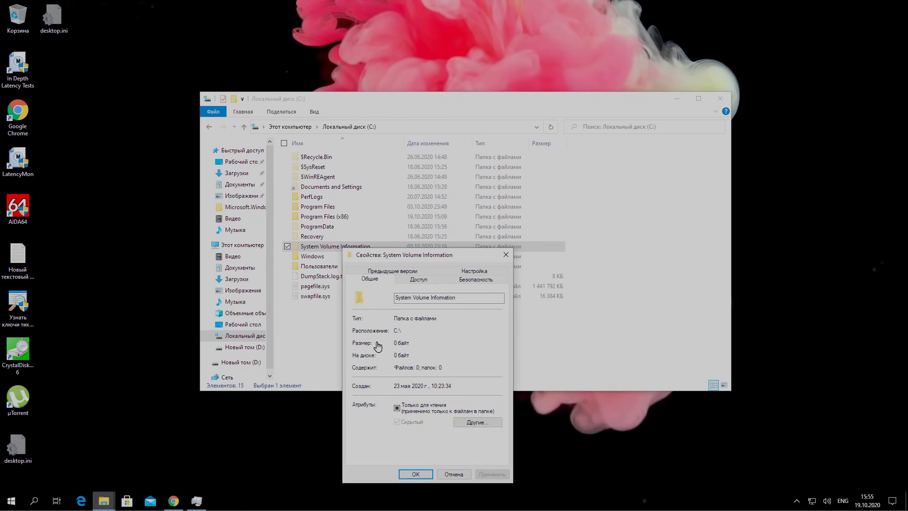
pyautogui.click(506, 254)
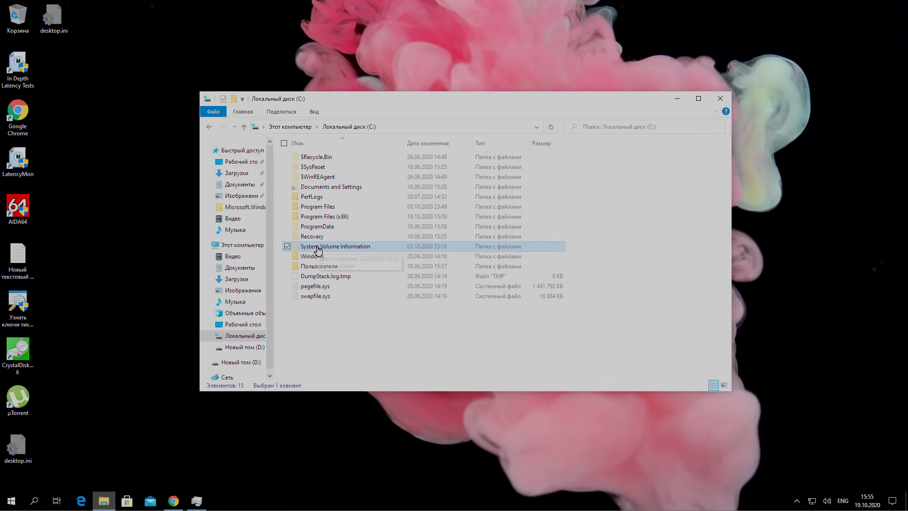
pyautogui.moveTo(318, 250)
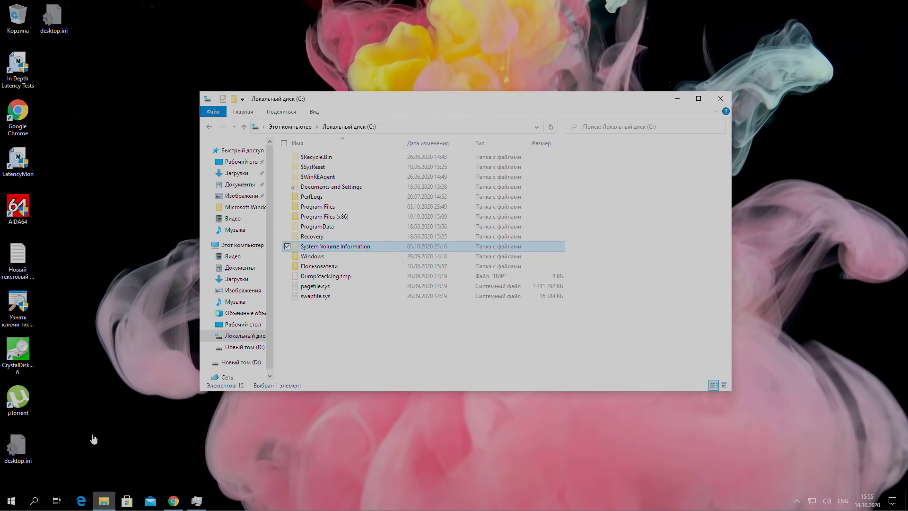
# - Open Настройка восстановления системы from the Control Panel's Восстановление section and move the Свойства системы window aside
pyautogui.press('super+s')
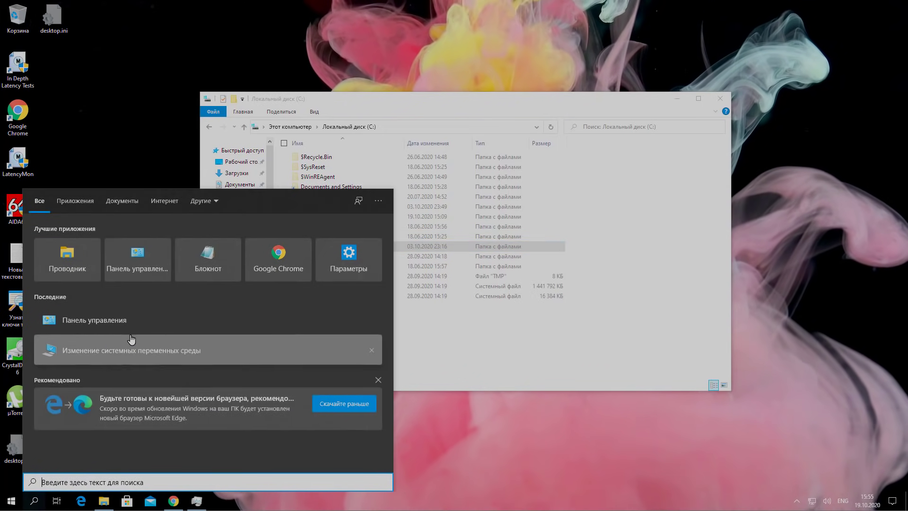
pyautogui.click(141, 316)
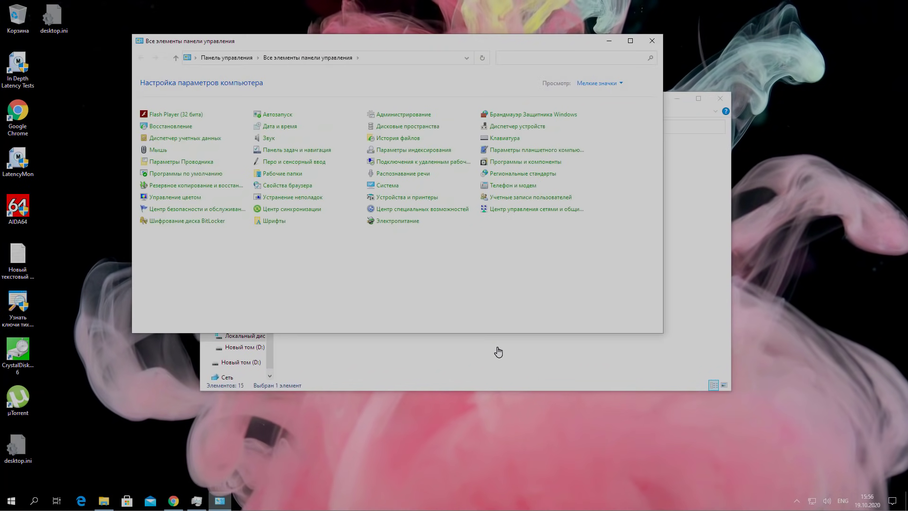
pyautogui.click(170, 127)
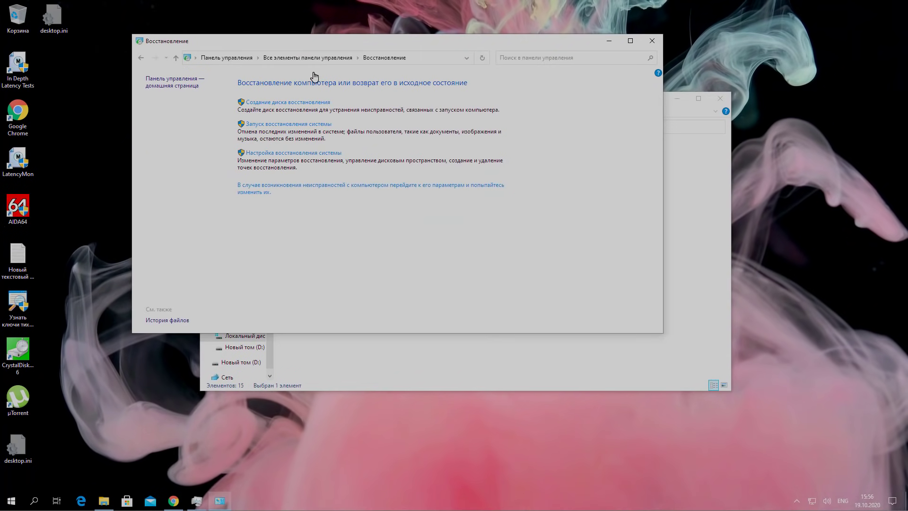
pyautogui.click(284, 153)
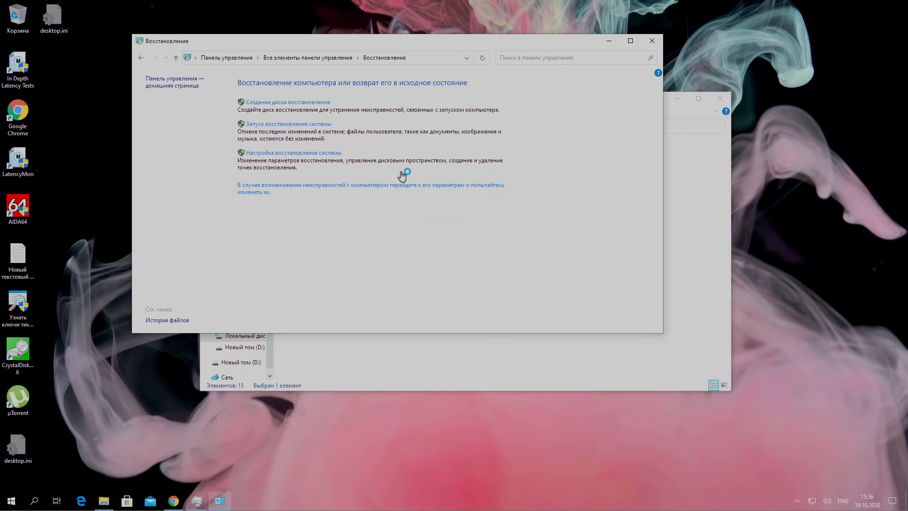
pyautogui.moveTo(128, 48); pyautogui.dragTo(503, 109)
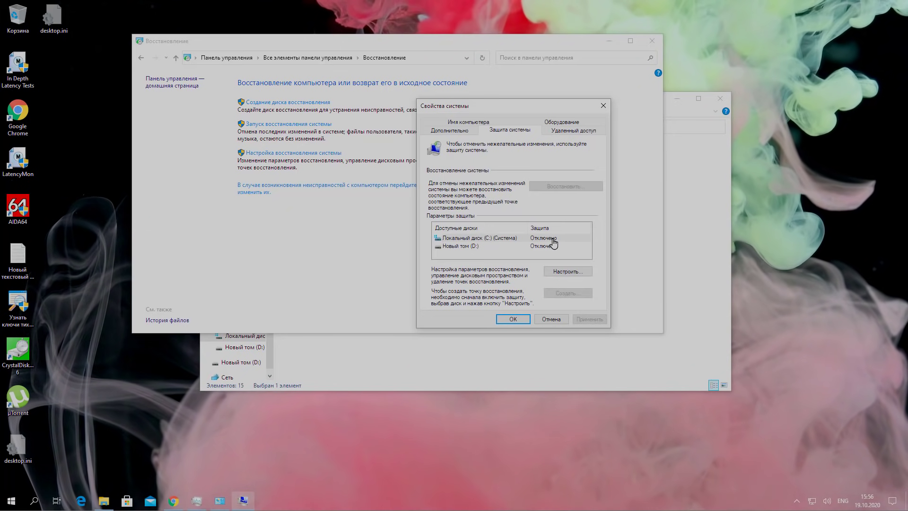
# - Enable system protection for Локальный диск (C:) with maximum disk space usage set to 21% (10,01 ГБ)
pyautogui.click(556, 279)
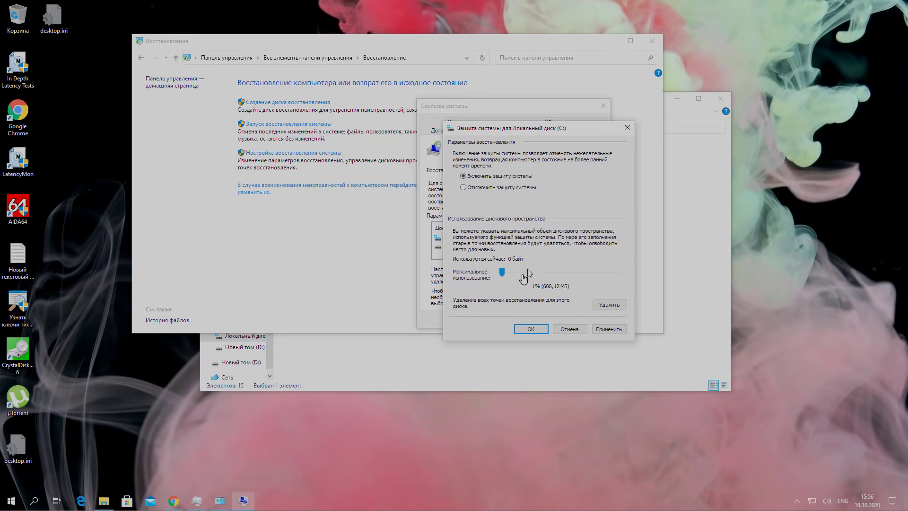
pyautogui.click(513, 273)
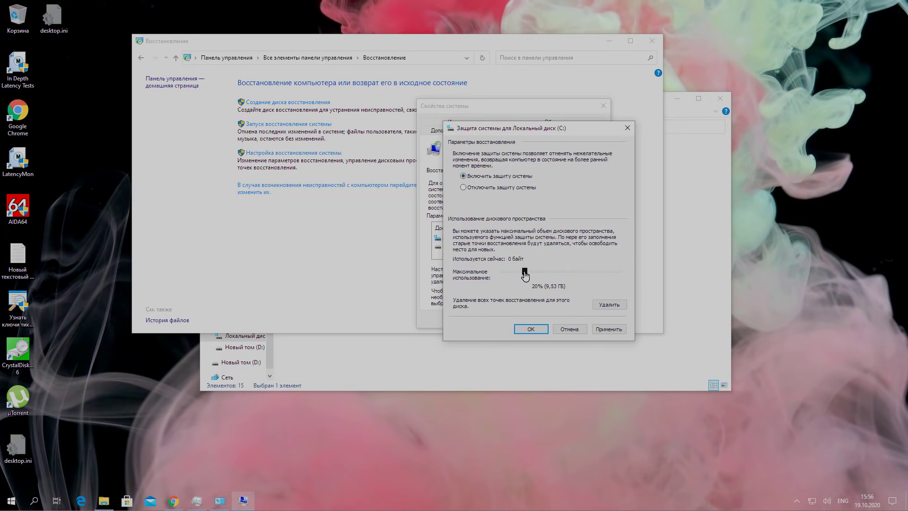
pyautogui.moveTo(524, 273); pyautogui.dragTo(576, 271)
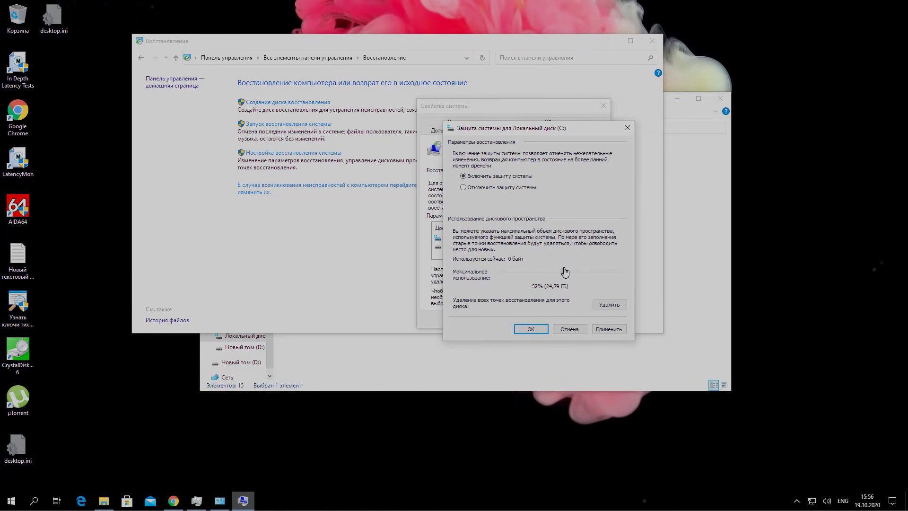
pyautogui.moveTo(565, 272); pyautogui.dragTo(575, 274)
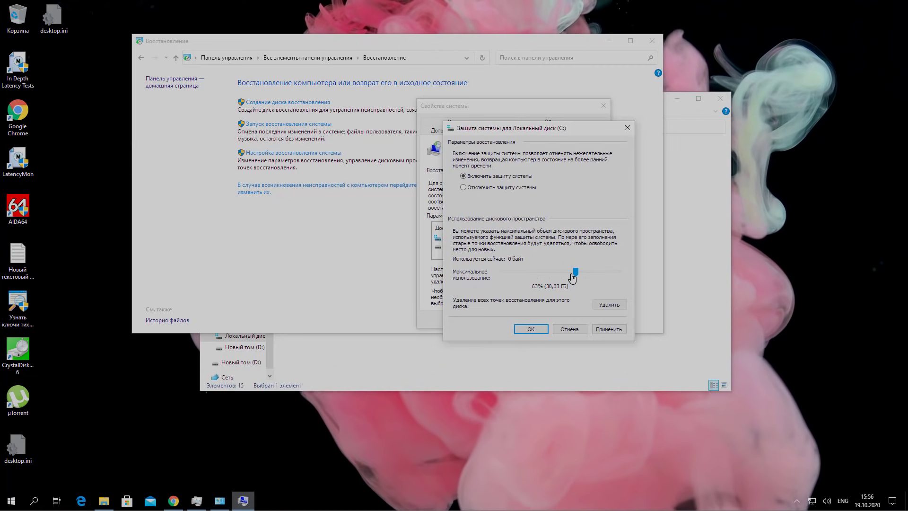
pyautogui.moveTo(576, 272); pyautogui.dragTo(526, 276)
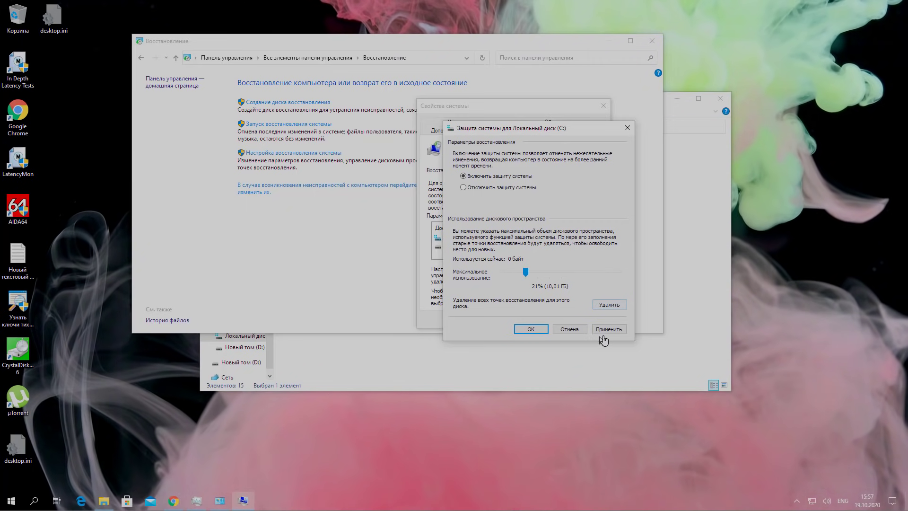
pyautogui.click(531, 330)
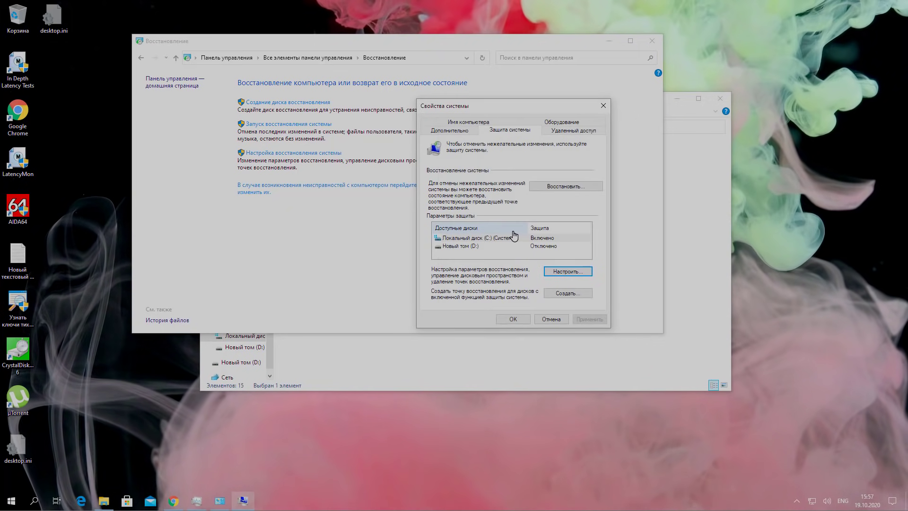
# - Create a restore point with the description 1, and close the drive C: properties and its folder window
pyautogui.click(566, 293)
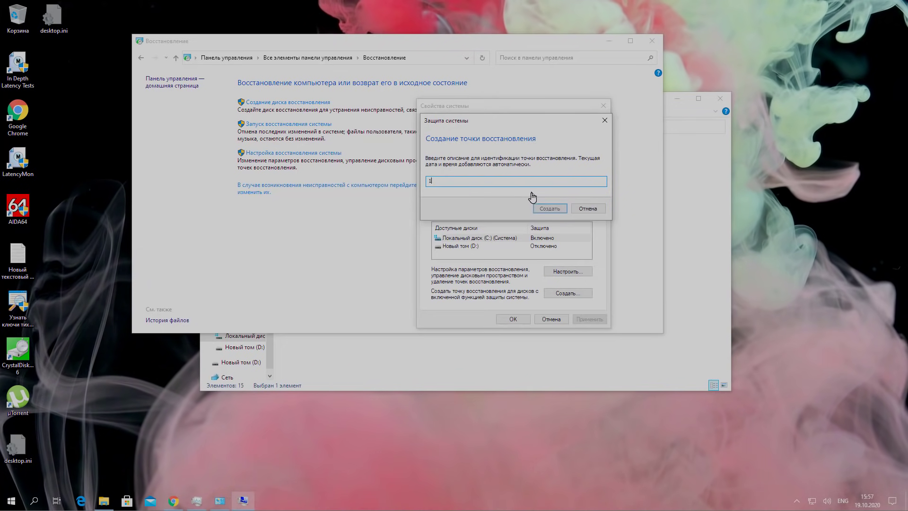
pyautogui.click(548, 208)
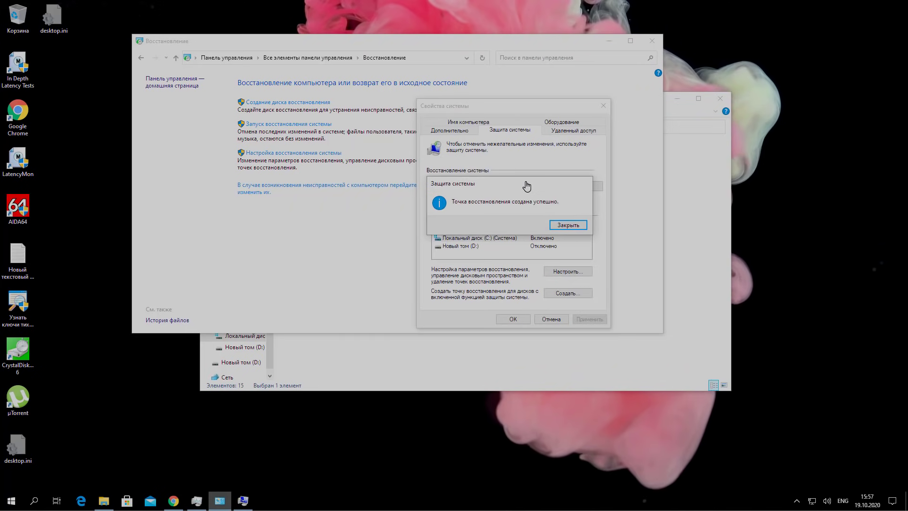
pyautogui.click(567, 225)
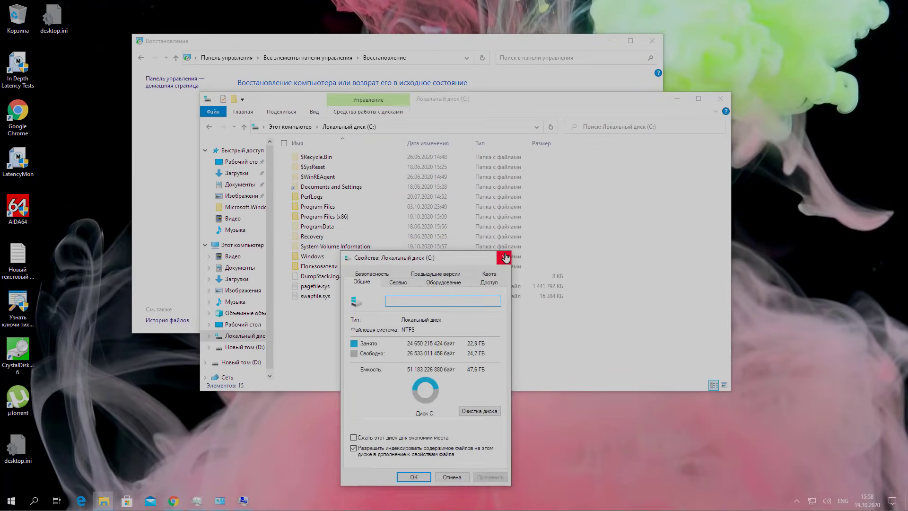
pyautogui.click(504, 257)
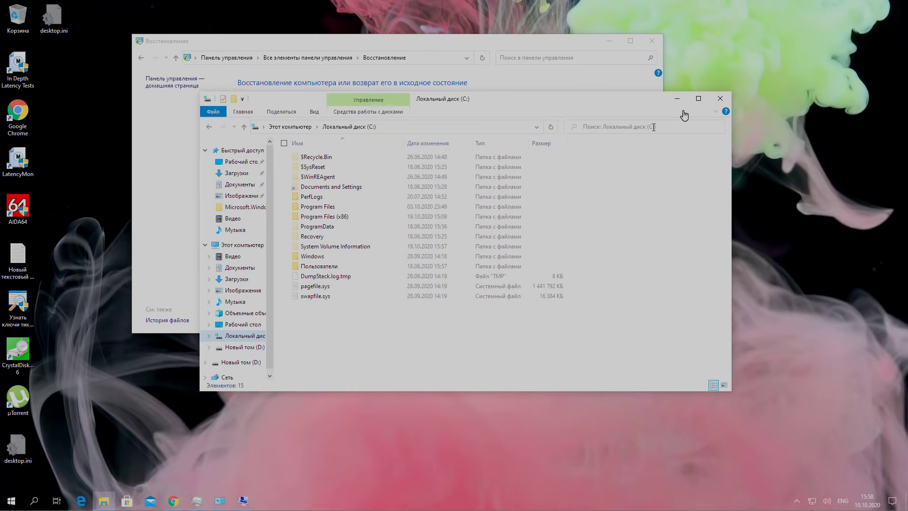
pyautogui.click(722, 100)
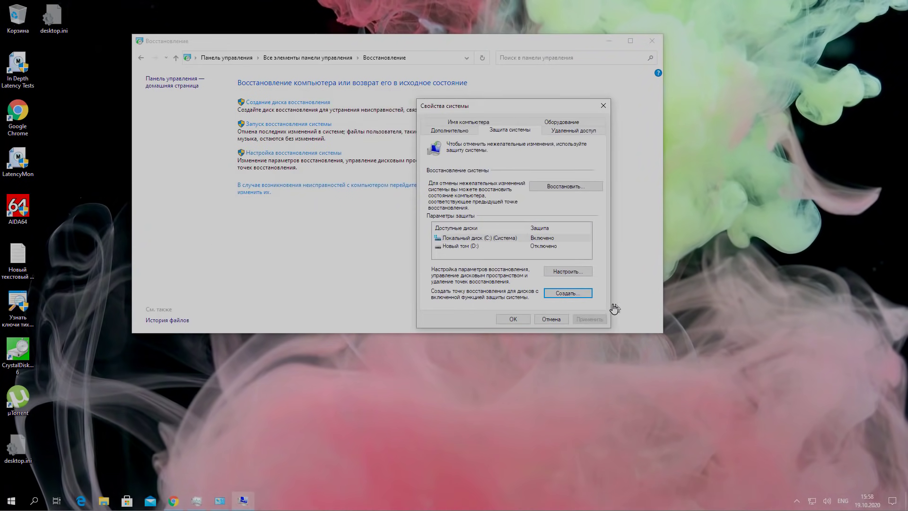
# - Delete all restore points for Локальный диск (C:) in its system protection settings
pyautogui.click(575, 270)
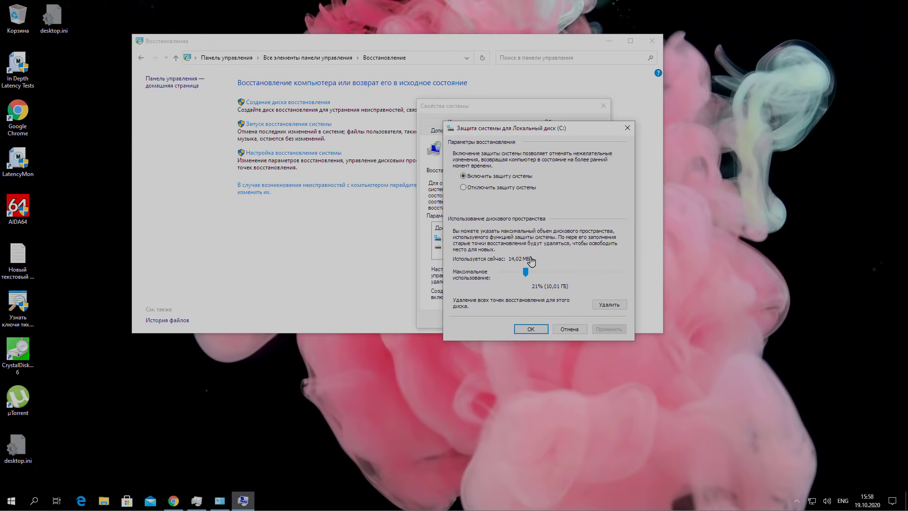
pyautogui.click(611, 305)
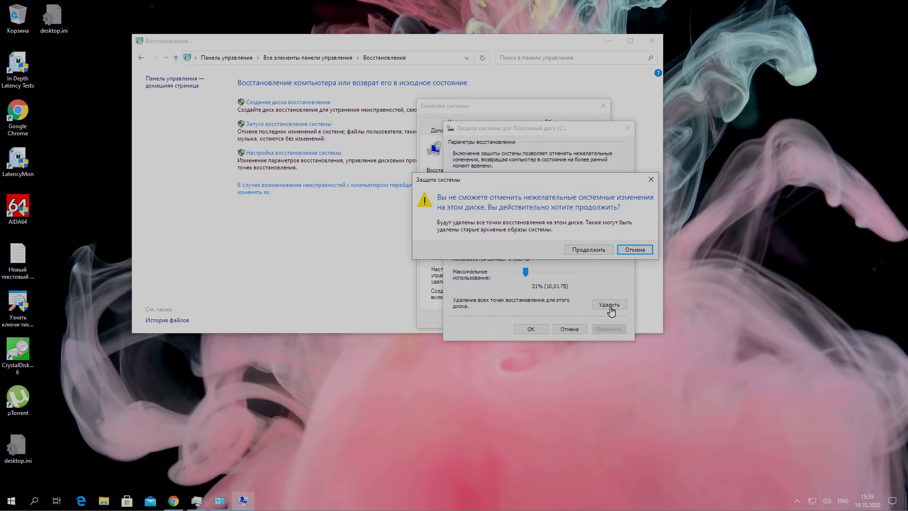
pyautogui.click(589, 250)
pyautogui.click(591, 234)
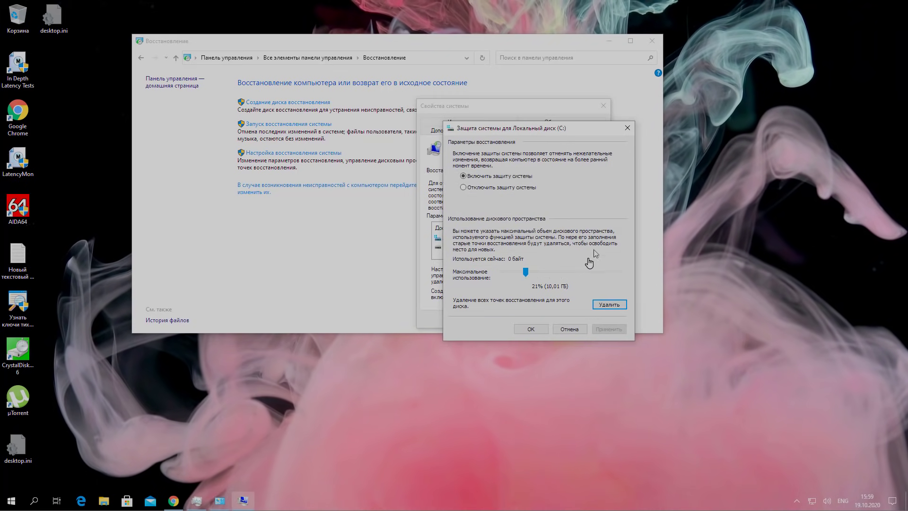
pyautogui.click(527, 328)
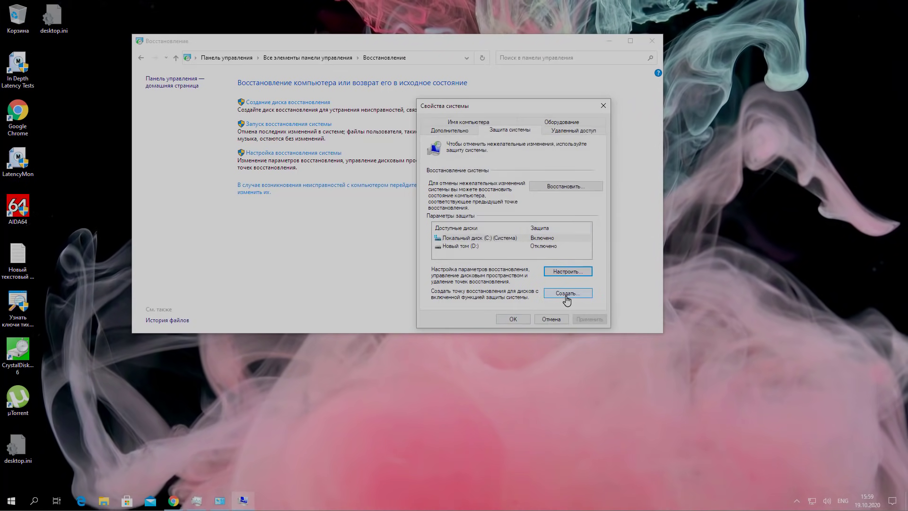
# - Turn off system protection for Локальный диск (C:) and apply the change
pyautogui.click(562, 274)
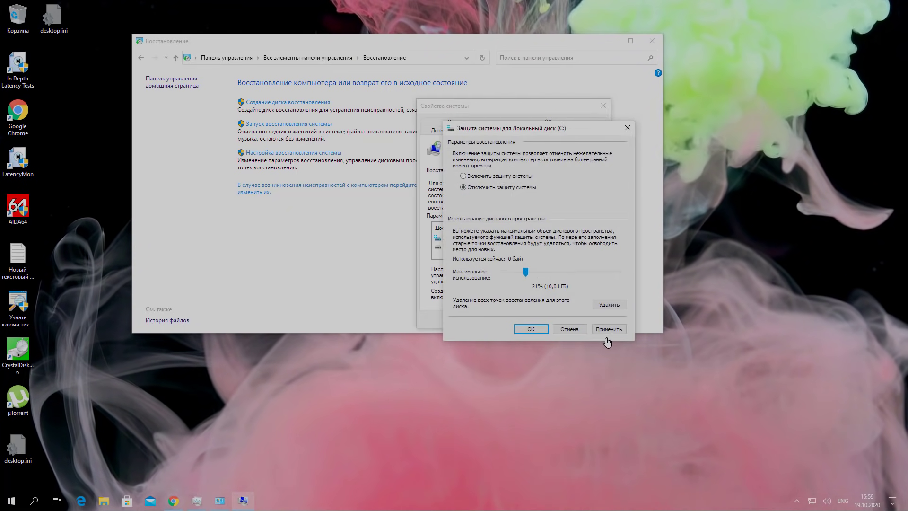
pyautogui.click(608, 331)
pyautogui.click(551, 377)
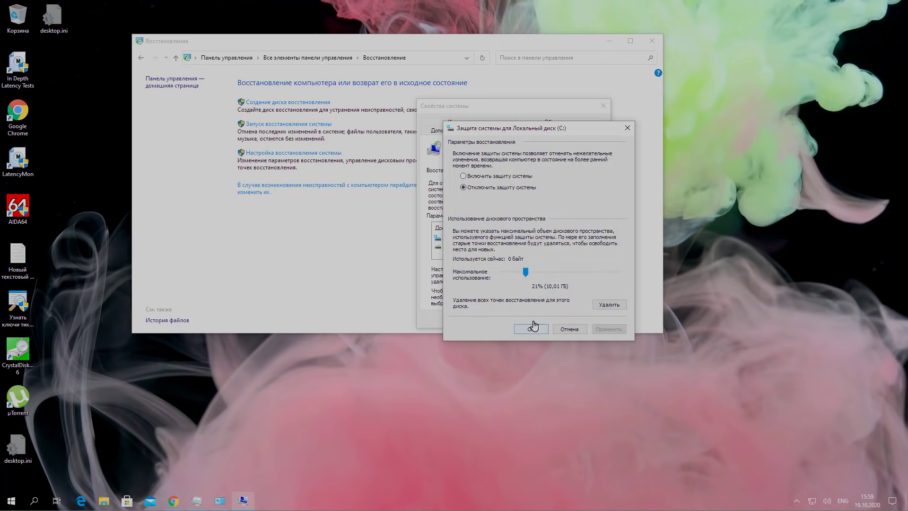
pyautogui.click(531, 328)
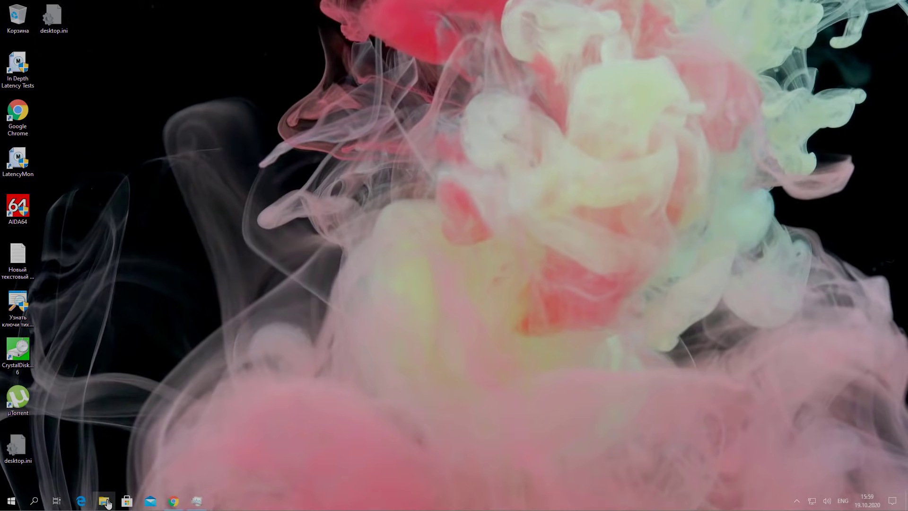
# - Open drive C: in File Explorer and examine the pagefile.sys entry
pyautogui.press('super+e')
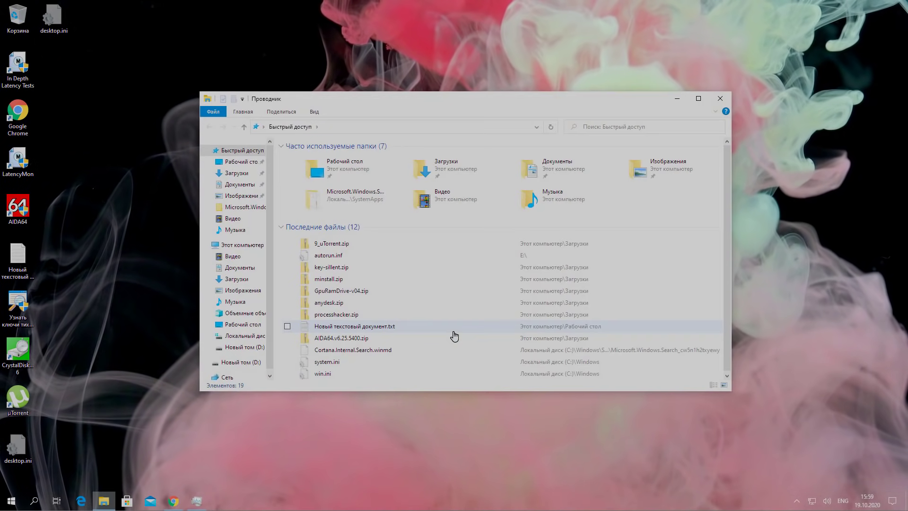
pyautogui.click(243, 336)
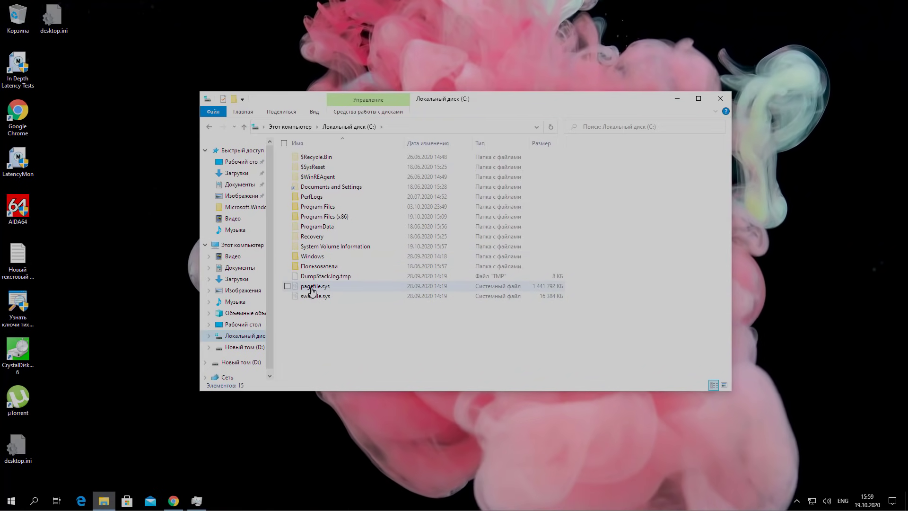
pyautogui.moveTo(312, 291)
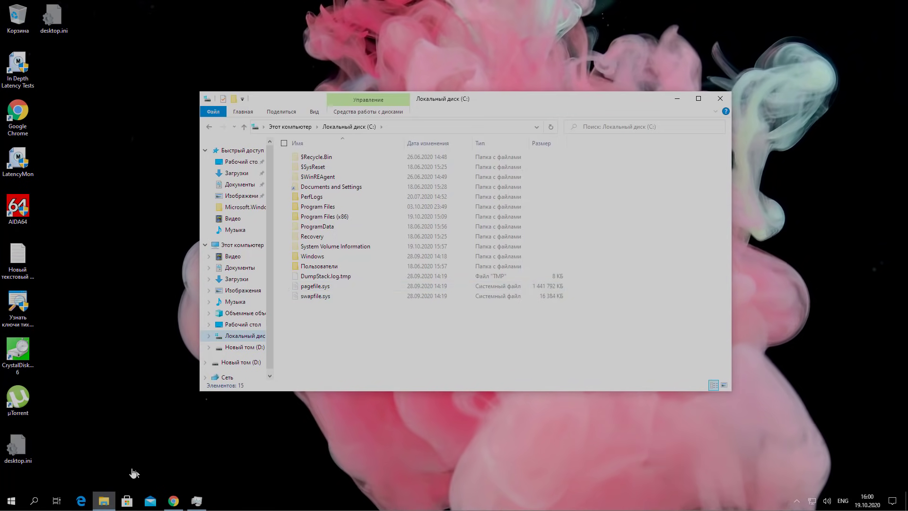
# - Open the Виртуальная память settings through the Control Panel's Система page and performance options, and move the window aside
pyautogui.click(44, 507)
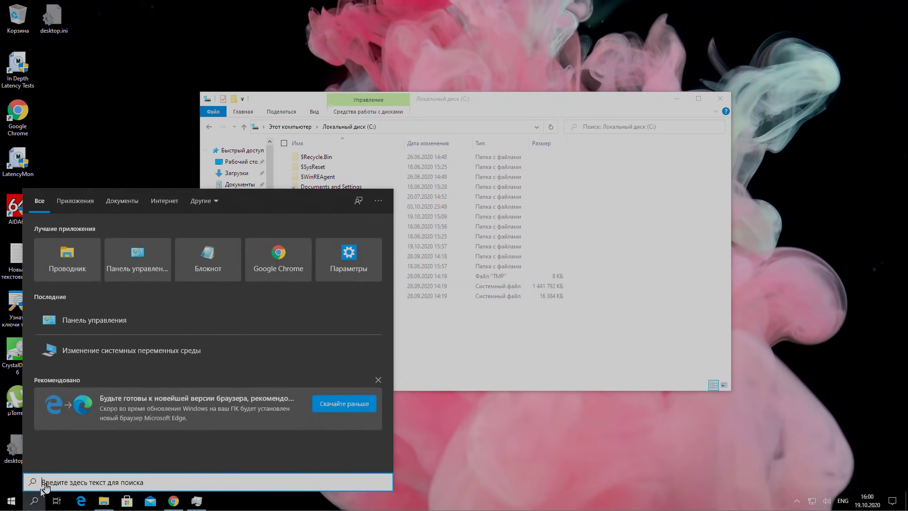
pyautogui.click(137, 259)
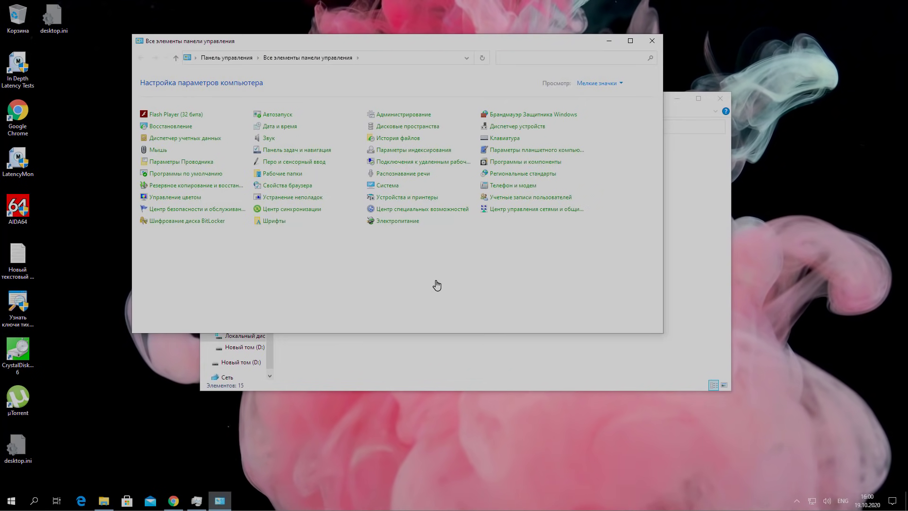
pyautogui.click(388, 189)
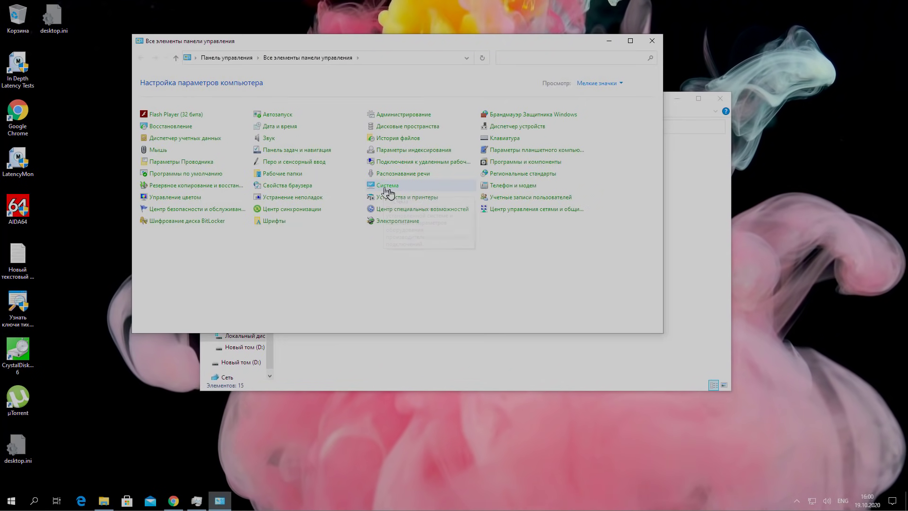
pyautogui.click(151, 144)
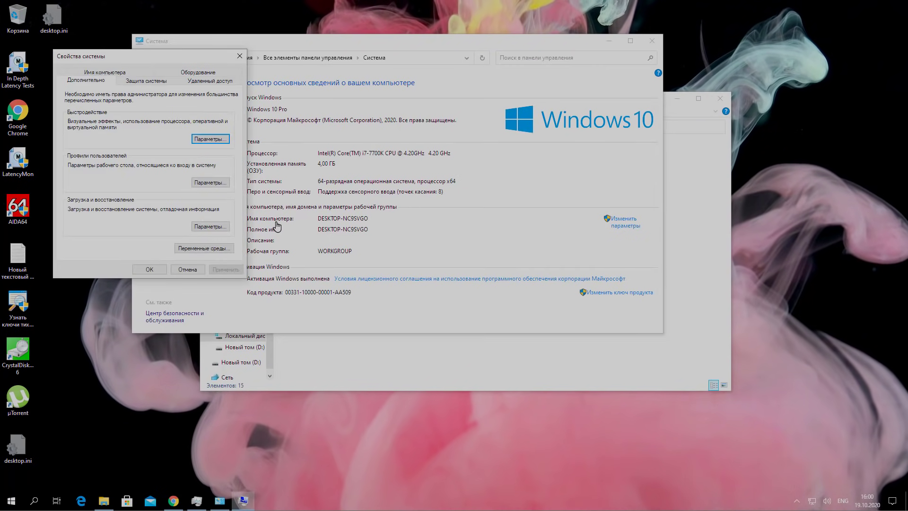
pyautogui.click(211, 139)
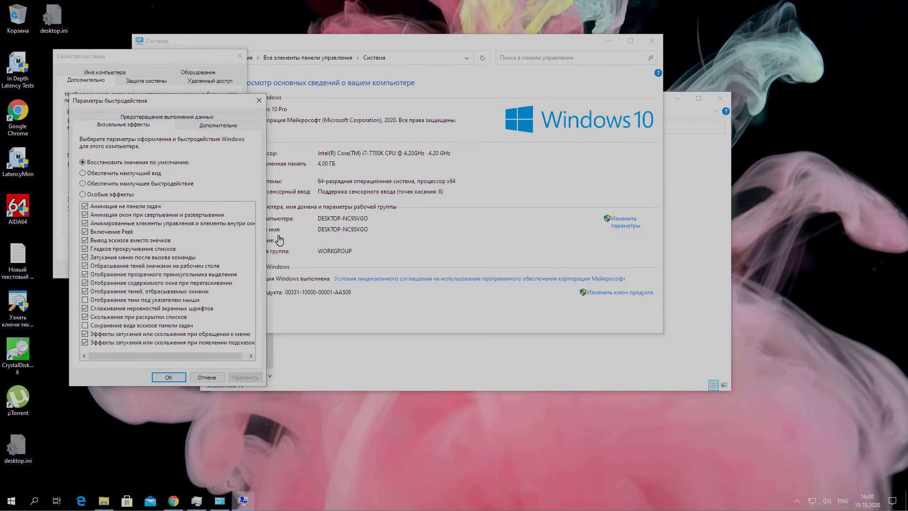
pyautogui.click(215, 127)
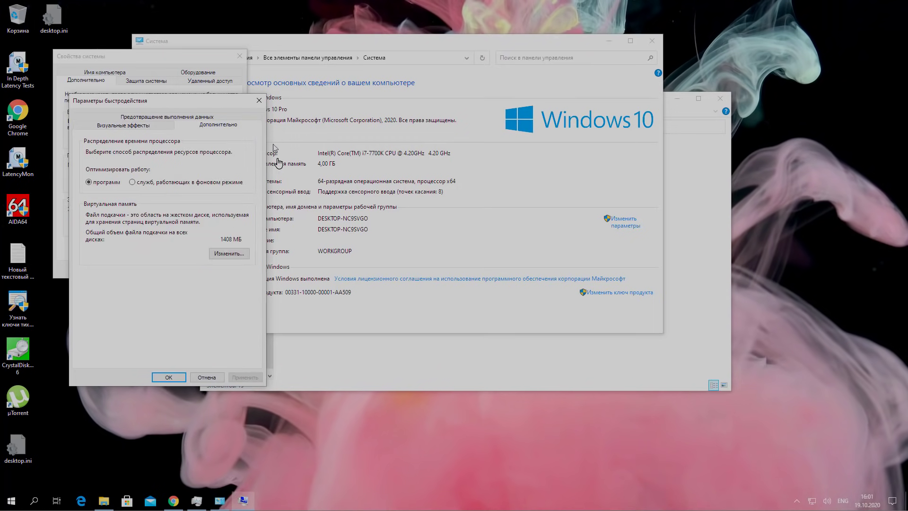
pyautogui.click(222, 256)
pyautogui.moveTo(178, 126); pyautogui.dragTo(521, 136)
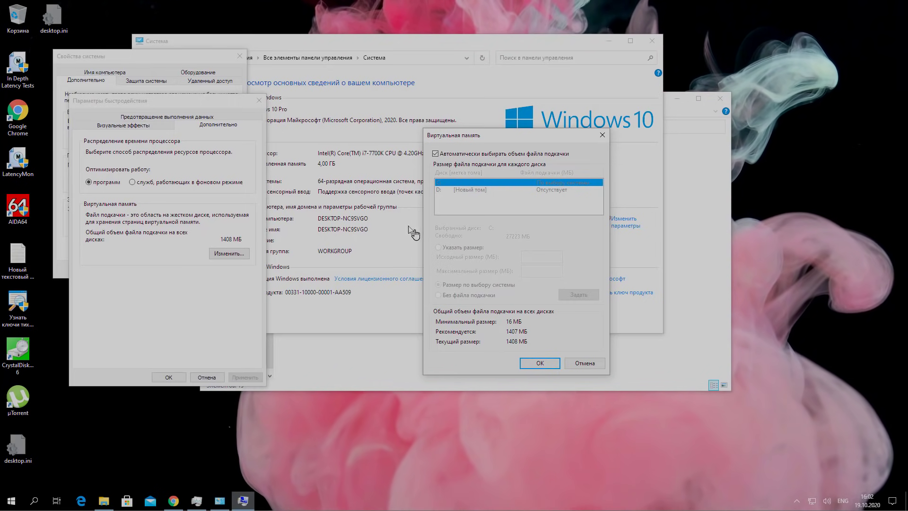
# - Try a custom paging file for drive C: with initial and maximum size 4096 MB, and switch back to automatic sizing
pyautogui.click(436, 154)
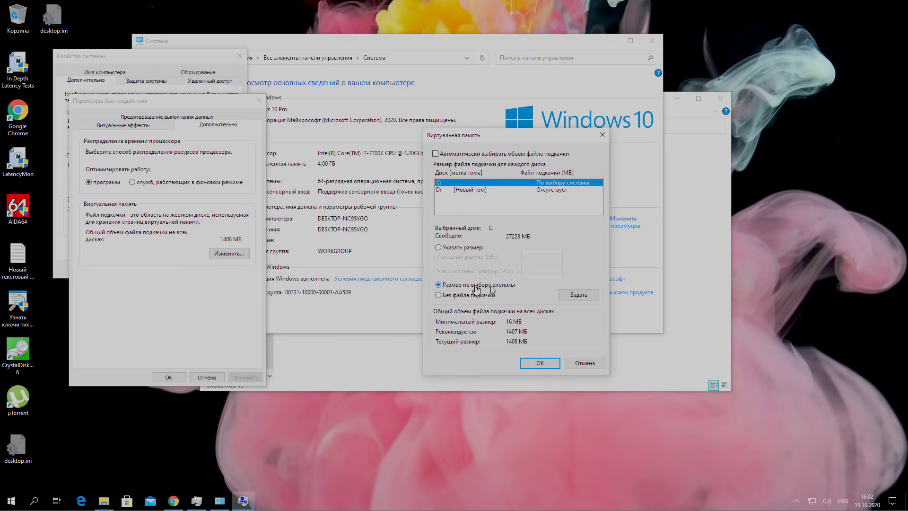
pyautogui.click(443, 248)
pyautogui.click(542, 257)
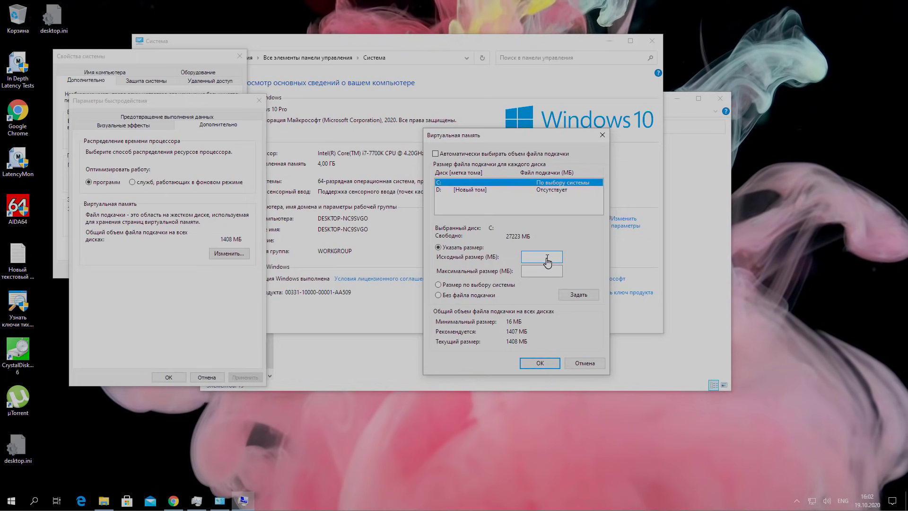
pyautogui.write('4096')
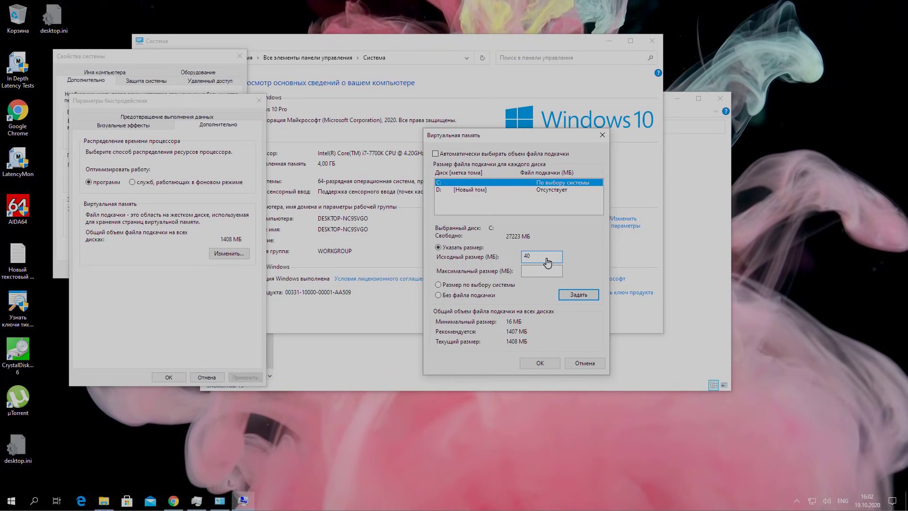
pyautogui.click(549, 272)
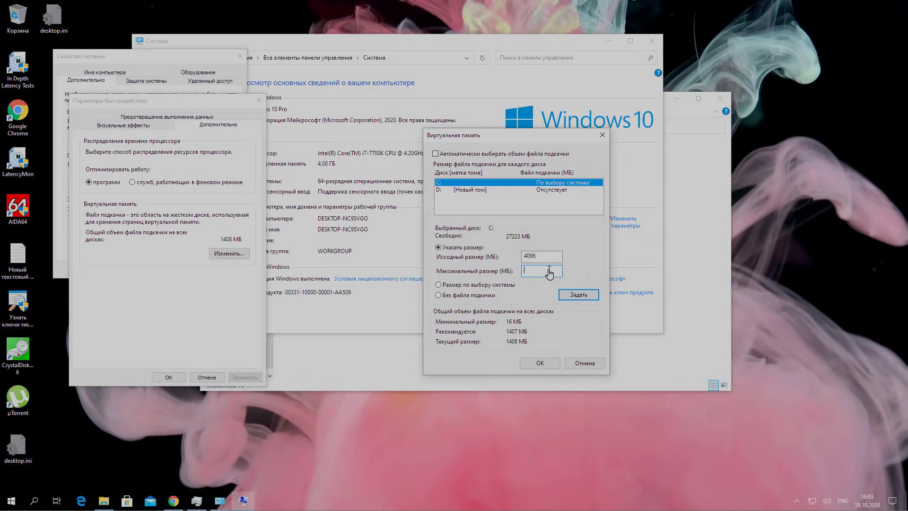
pyautogui.write('4096')
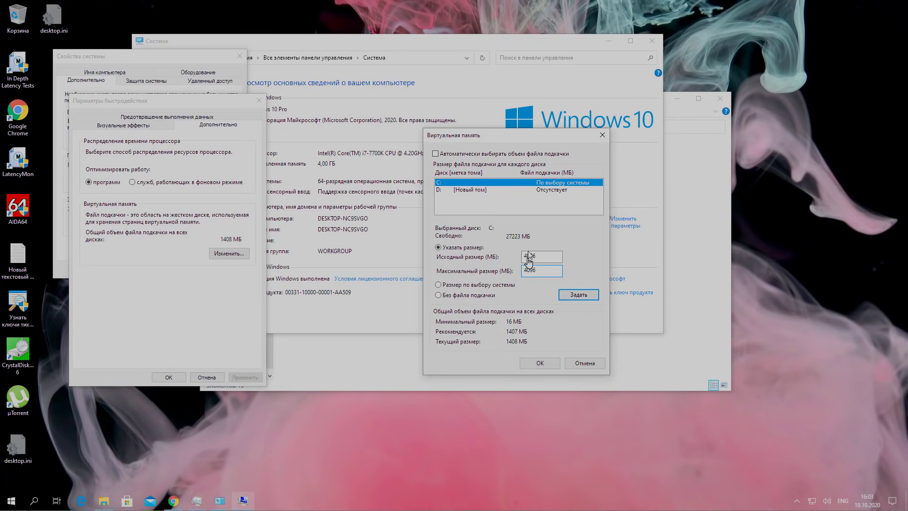
pyautogui.click(436, 155)
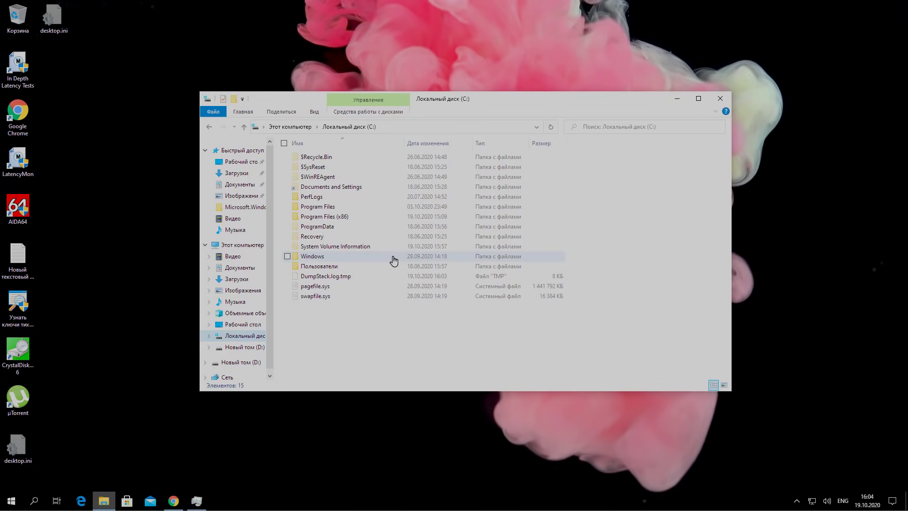
# - Find cmd in Windows search and run Командная строка as administrator, allowing it to make changes
pyautogui.click(34, 501)
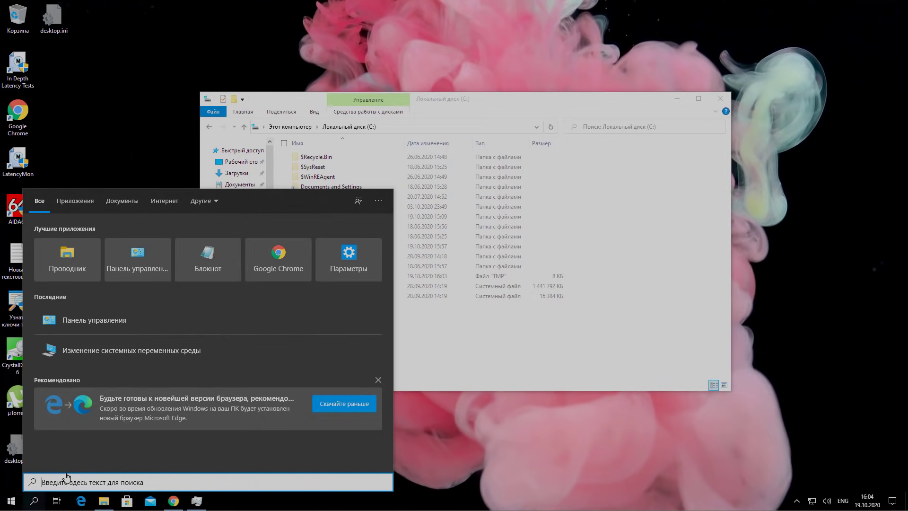
pyautogui.write('cmd')
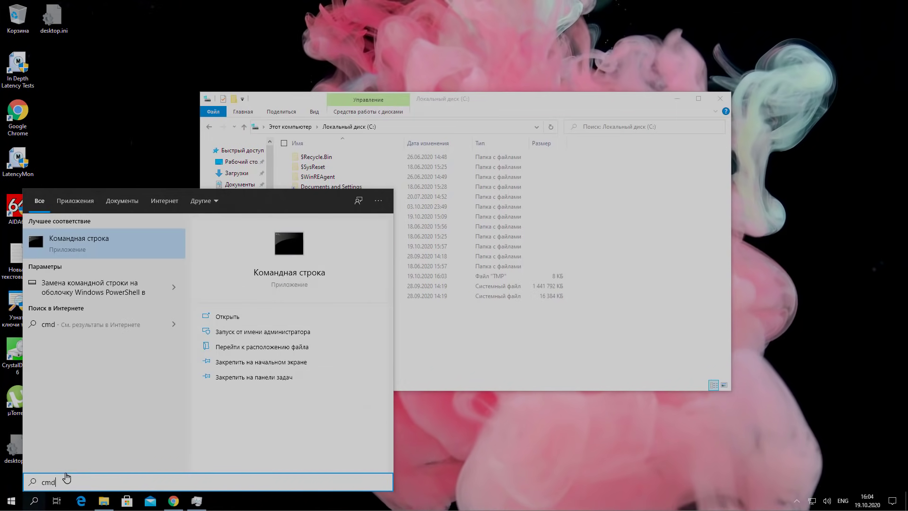
pyautogui.rightClick(63, 244)
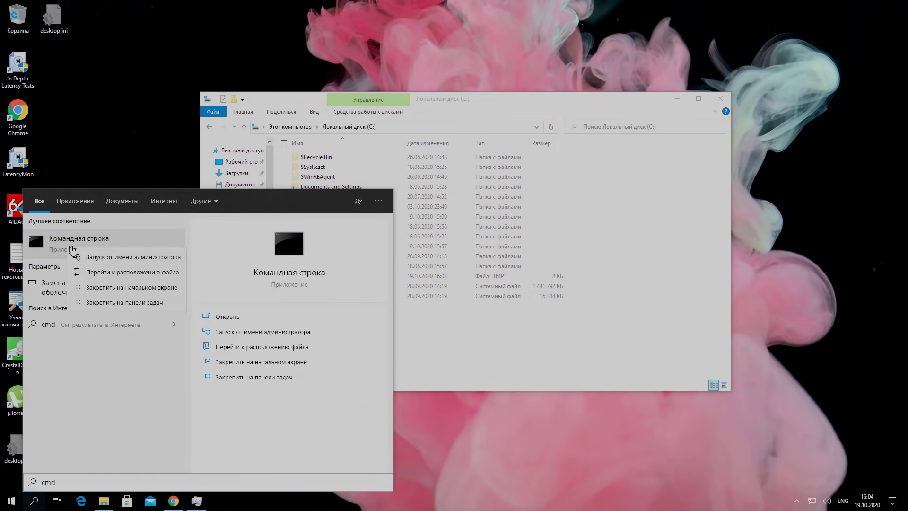
pyautogui.click(116, 258)
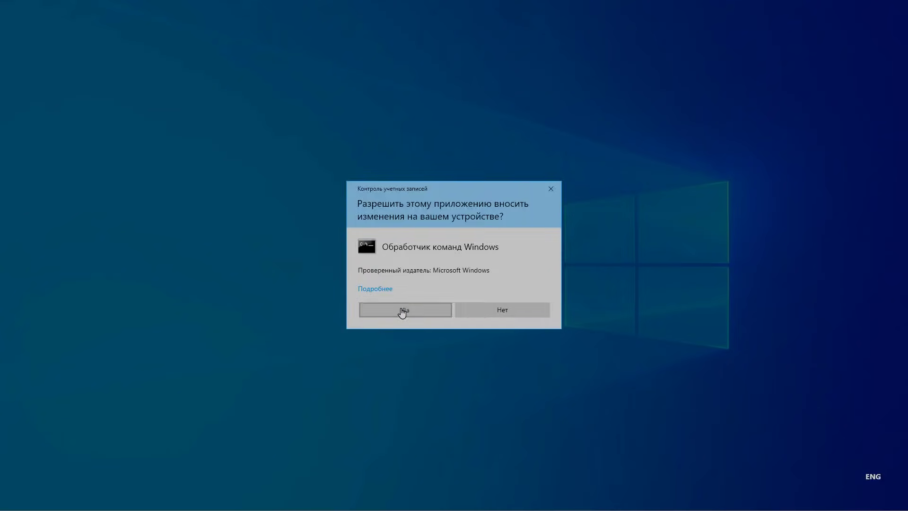
pyautogui.click(402, 310)
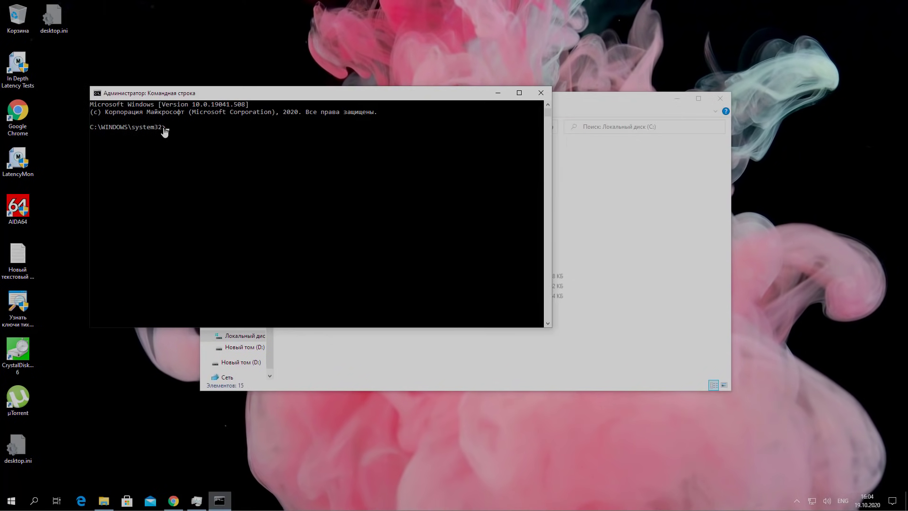
# - Disable hibernation by running powercfg -h off in the administrator command prompt, and close the window
pyautogui.write('powercfg -h off')
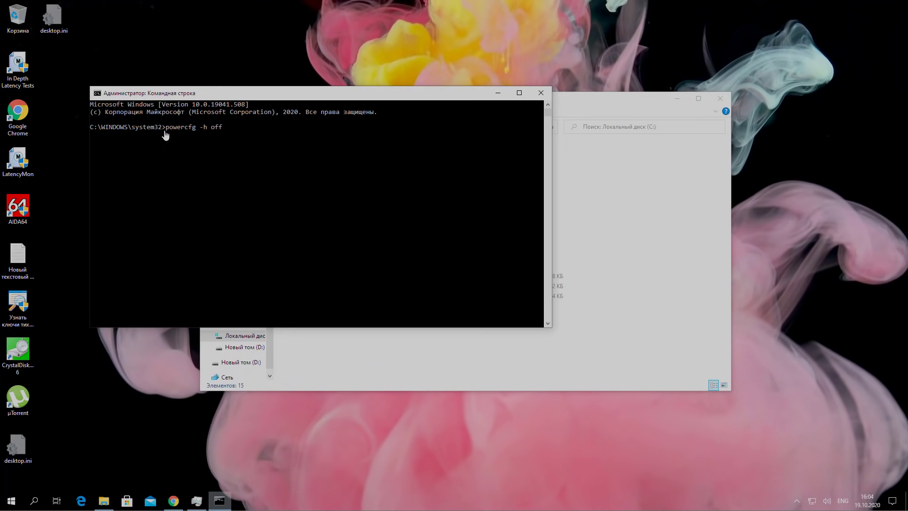
pyautogui.rightClick(229, 96)
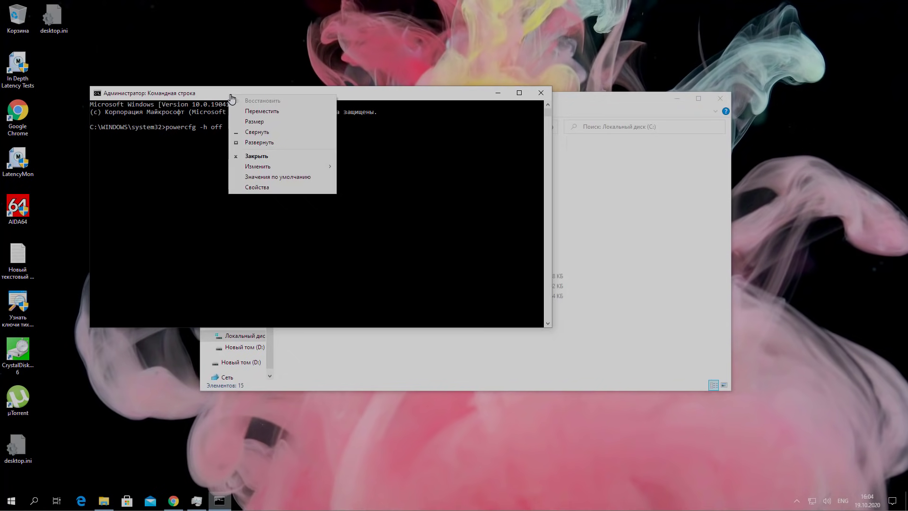
pyautogui.moveTo(282, 170)
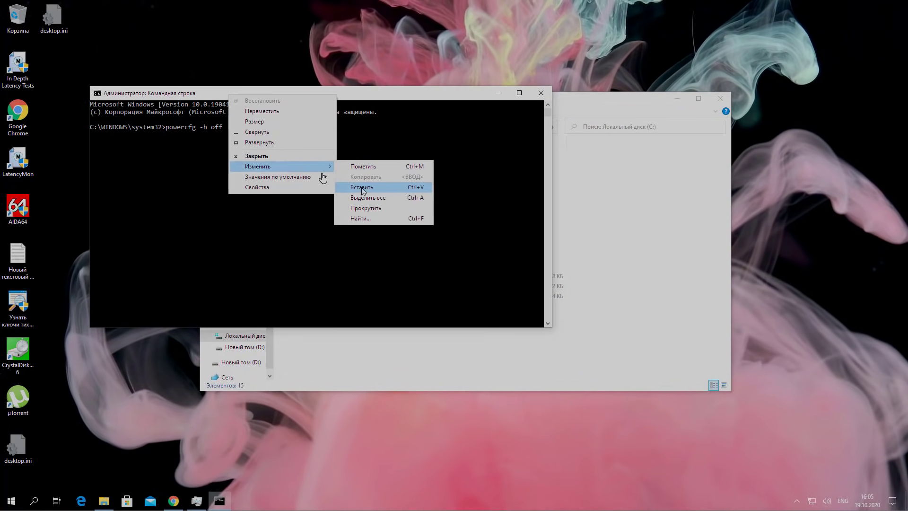
pyautogui.click(197, 94)
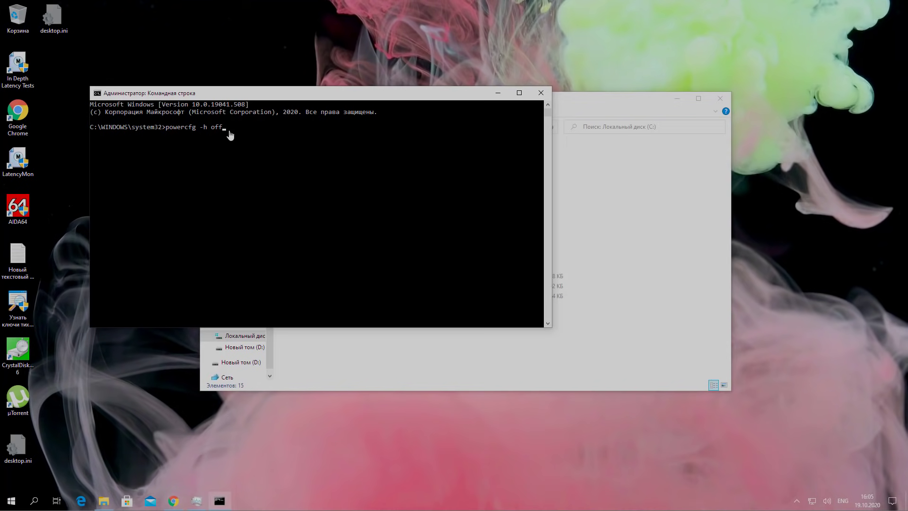
pyautogui.press('Return')
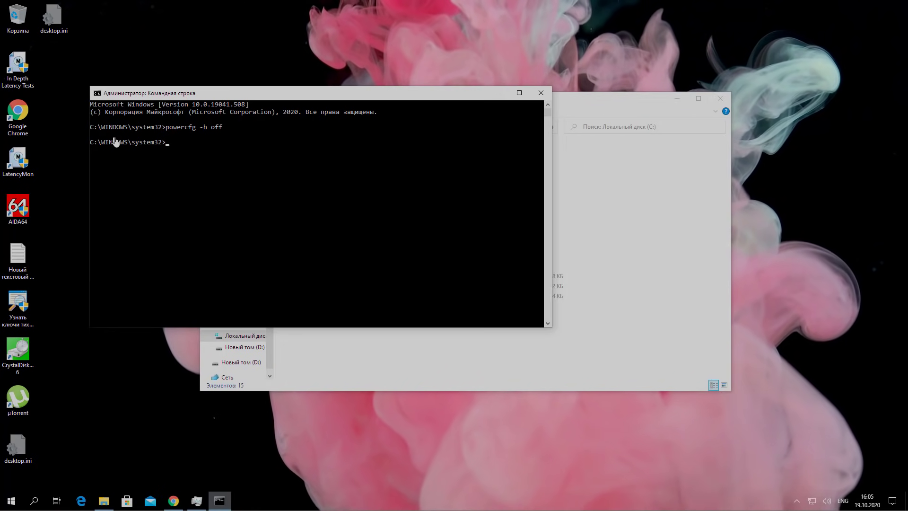
pyautogui.click(541, 93)
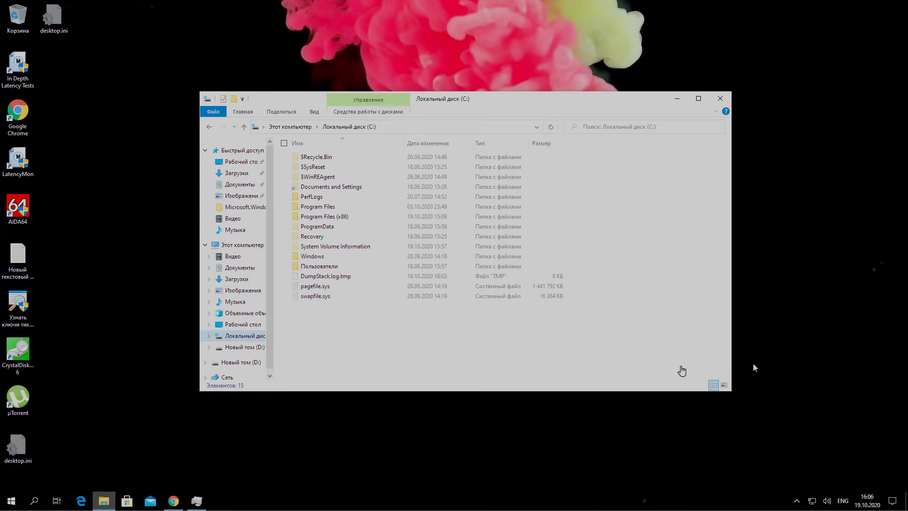
# - In Chrome's settings, open Очистить историю and set the basic options to Все время with only cached images and files selected
pyautogui.click(174, 500)
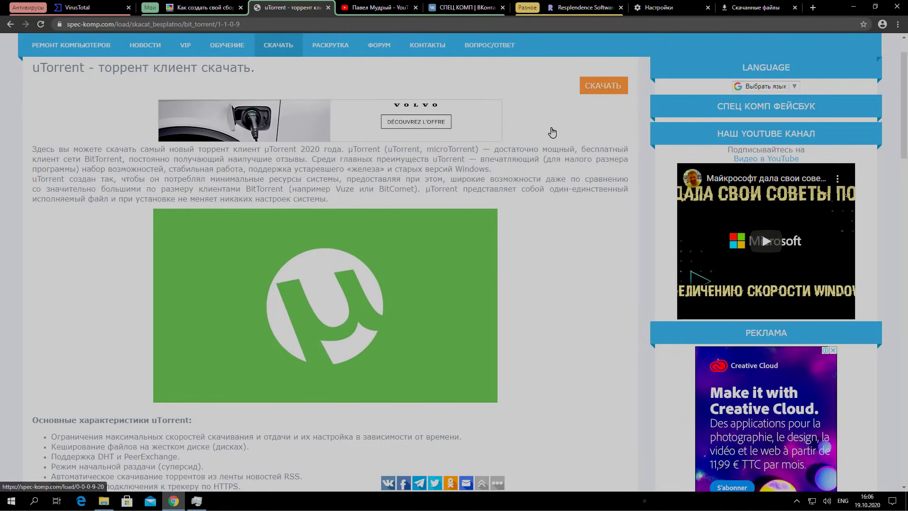
pyautogui.click(897, 24)
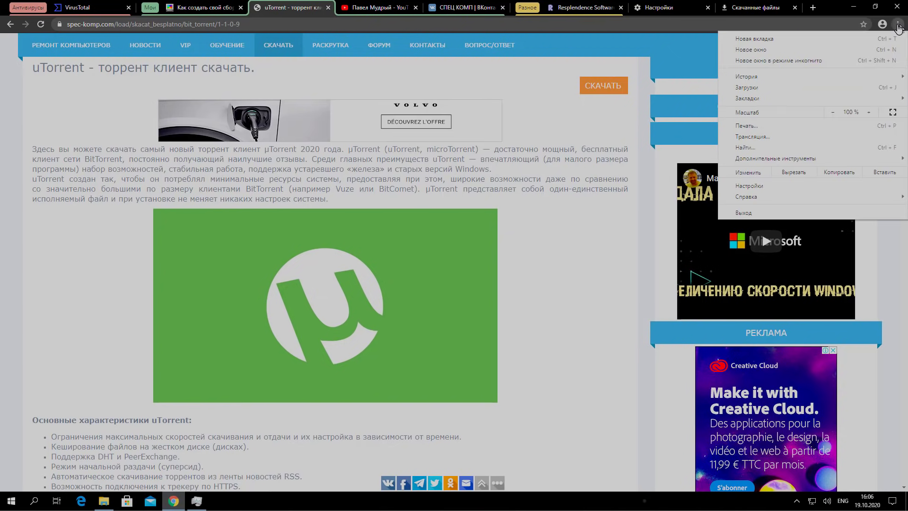
pyautogui.click(749, 186)
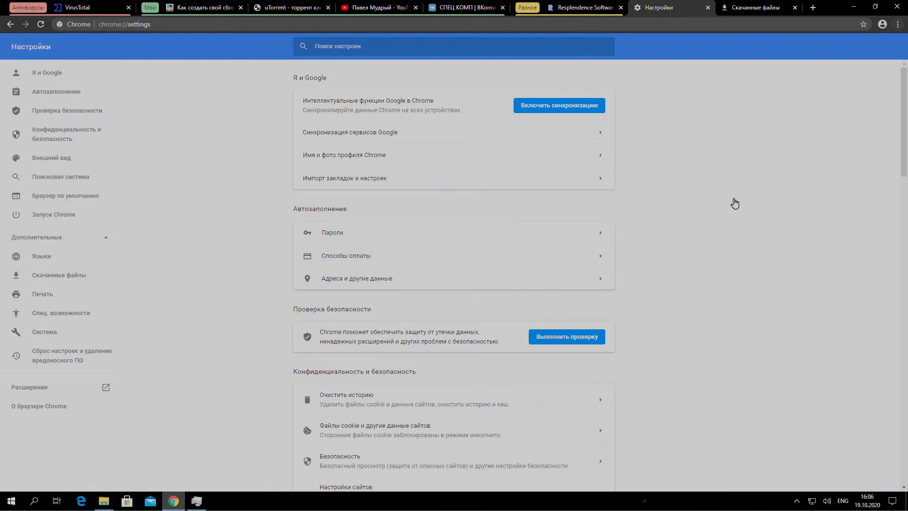
pyautogui.click(378, 402)
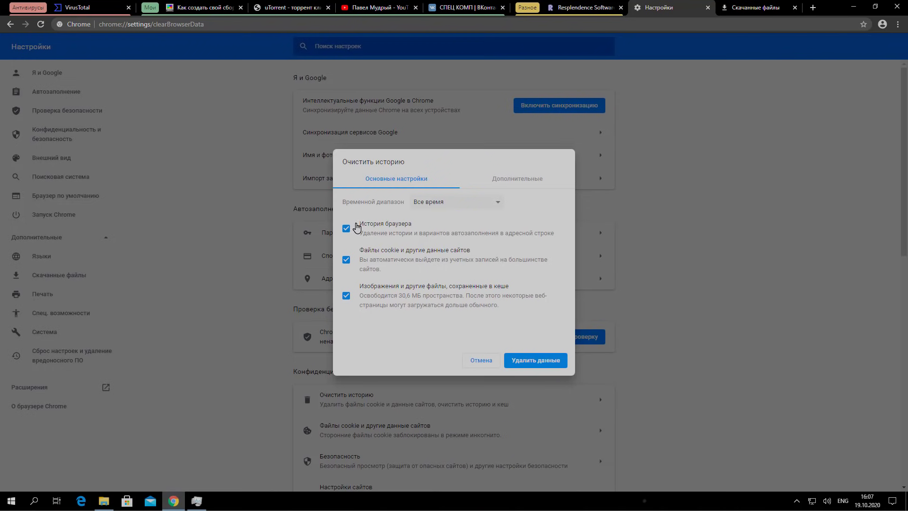
pyautogui.click(498, 206)
pyautogui.click(451, 283)
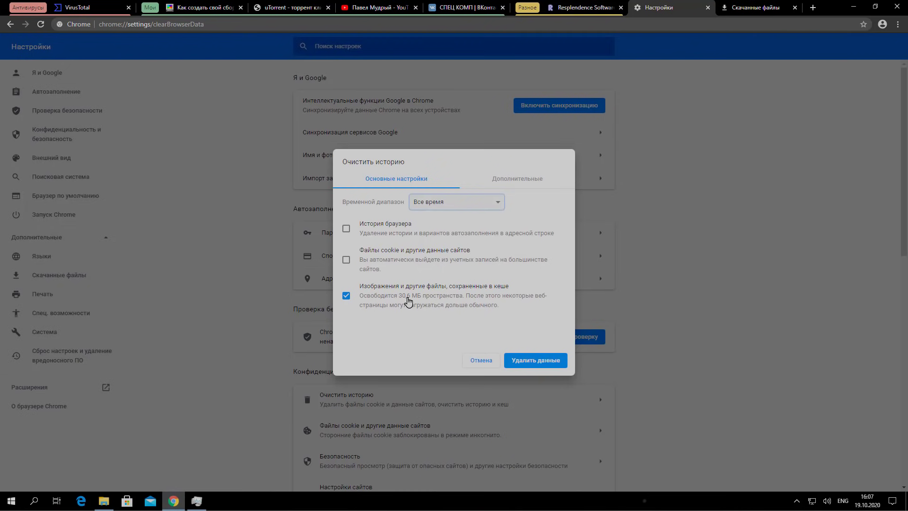
# - Leave only cached images and files selected in the advanced clearing options, delete the data, and minimise Chrome
pyautogui.click(517, 184)
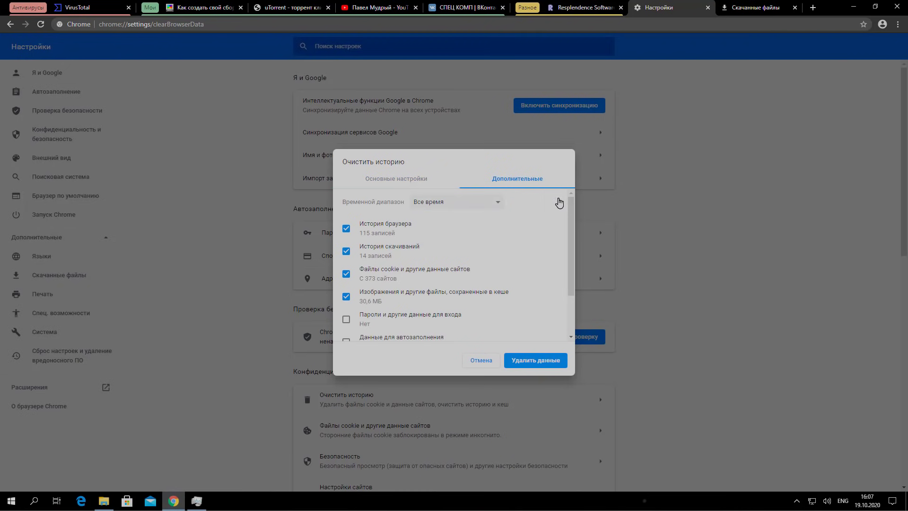
pyautogui.moveTo(573, 228)
pyautogui.mouseDown()
pyautogui.moveTo(575, 262)
pyautogui.moveTo(581, 237)
pyautogui.mouseUp()
pyautogui.moveTo(570, 237); pyautogui.dragTo(574, 300)
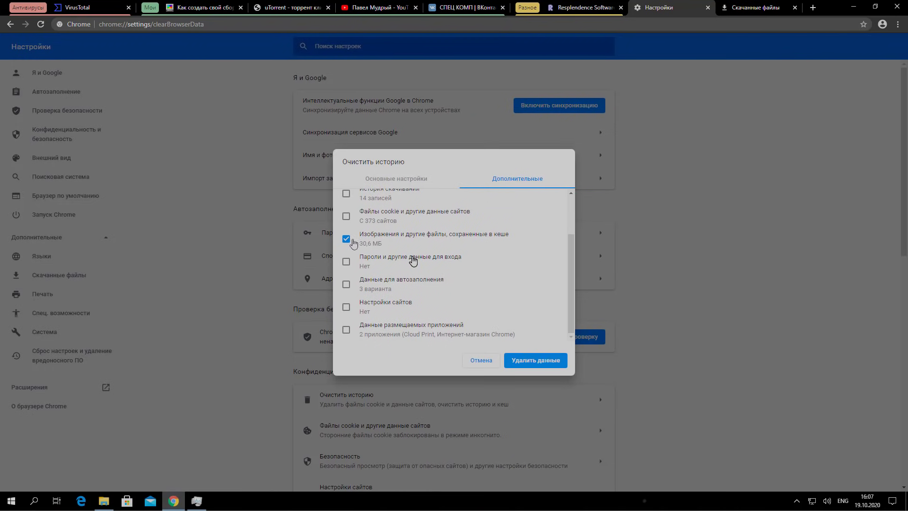
pyautogui.click(524, 361)
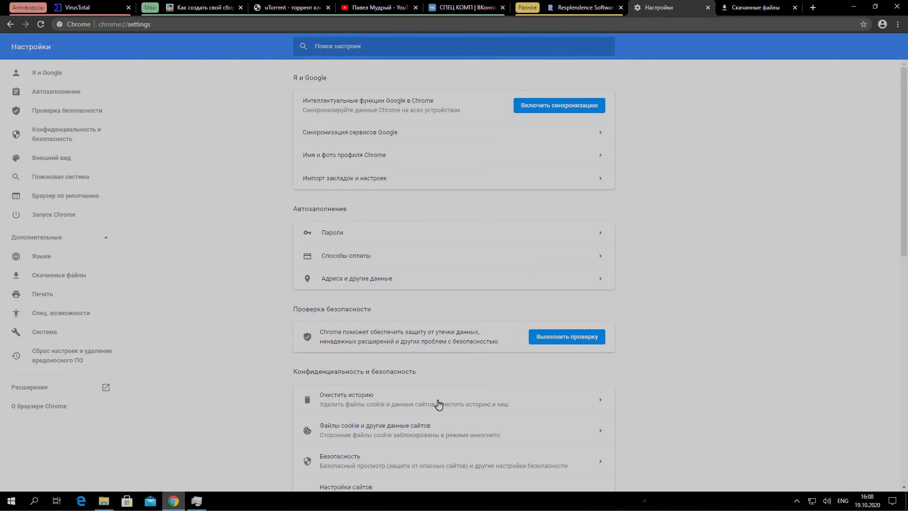
pyautogui.click(438, 404)
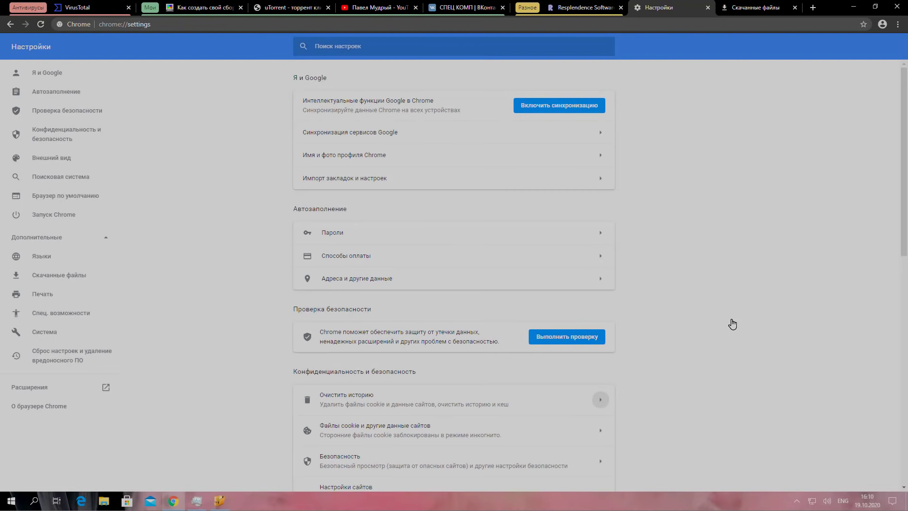
pyautogui.click(855, 7)
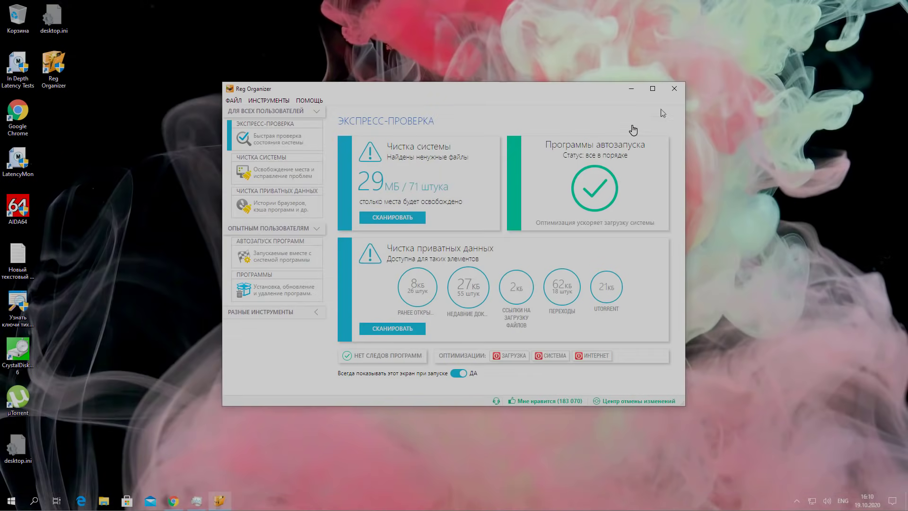
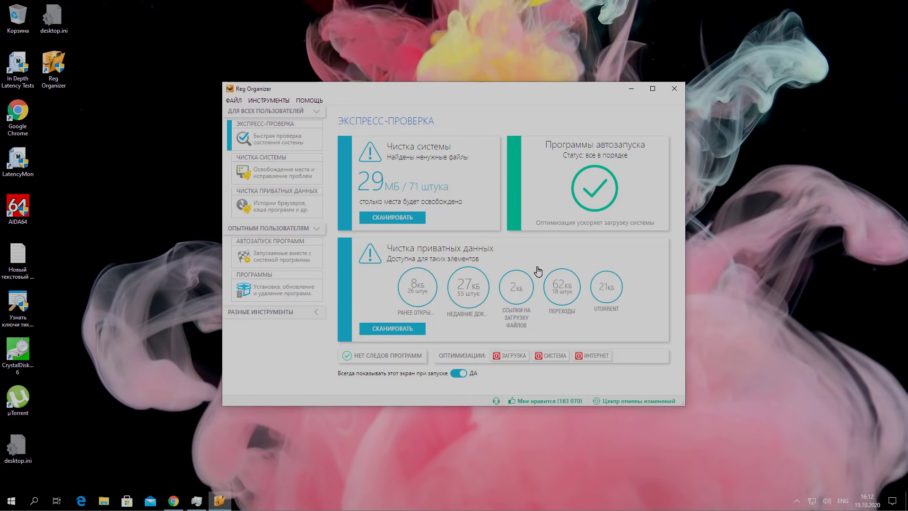
# - In Reg Organizer's Чистка системы, enable Максимальная чистка and start the scan, allowing it to close the interfering programs
pyautogui.click(277, 183)
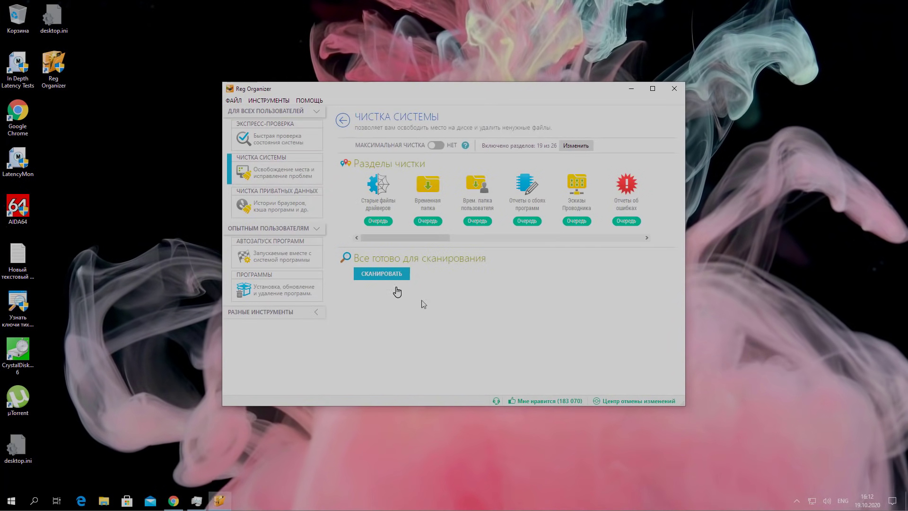
pyautogui.click(435, 150)
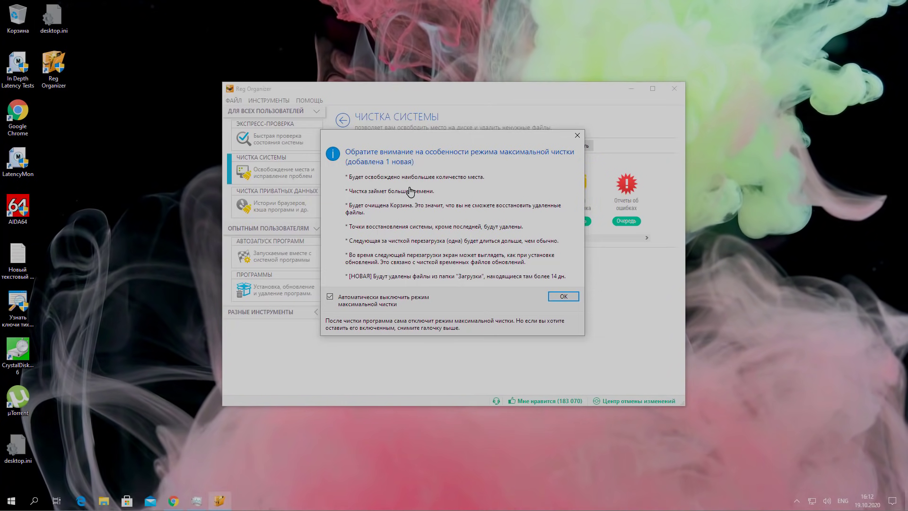
pyautogui.click(564, 297)
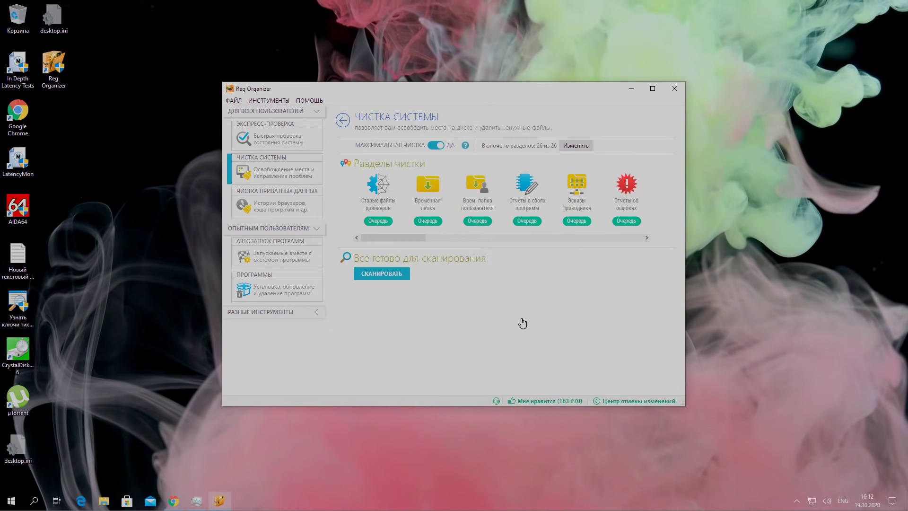
pyautogui.press('Return')
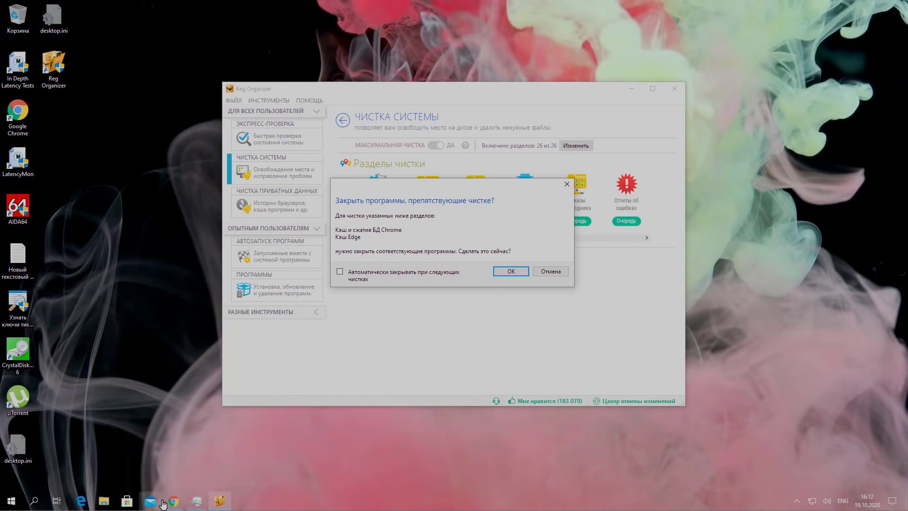
pyautogui.moveTo(175, 504)
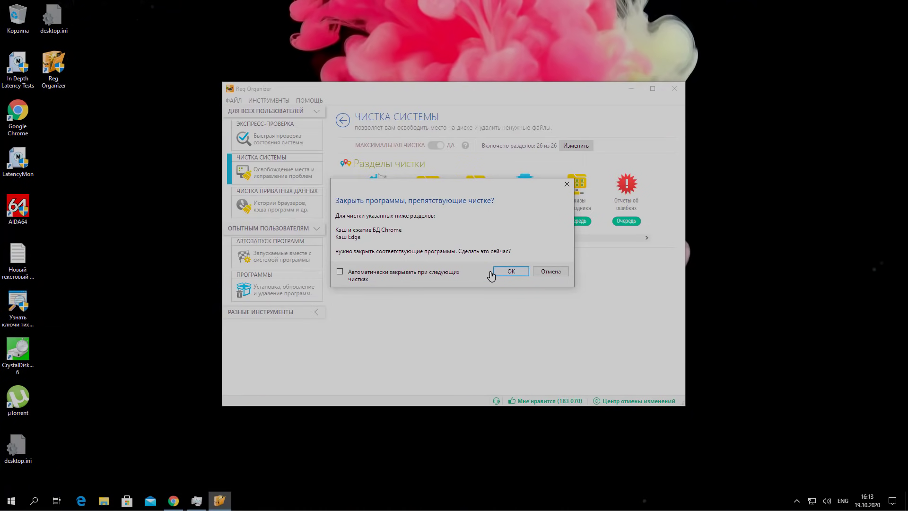
pyautogui.click(507, 271)
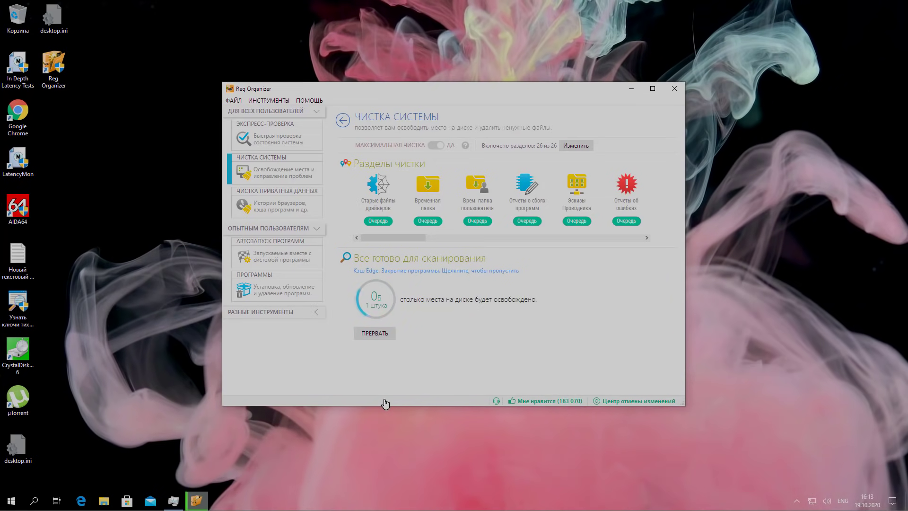
# - Search Windows for .dmp and .log files, and close the search
pyautogui.click(34, 500)
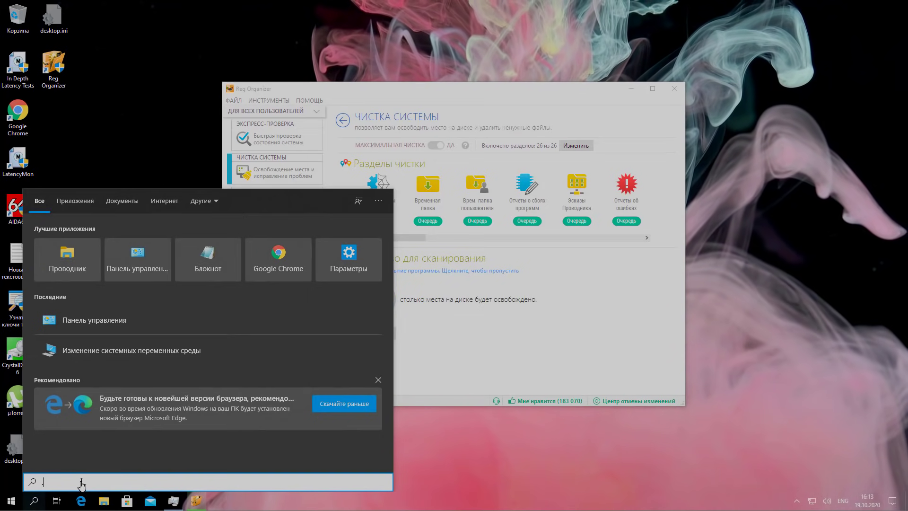
pyautogui.write('.d')
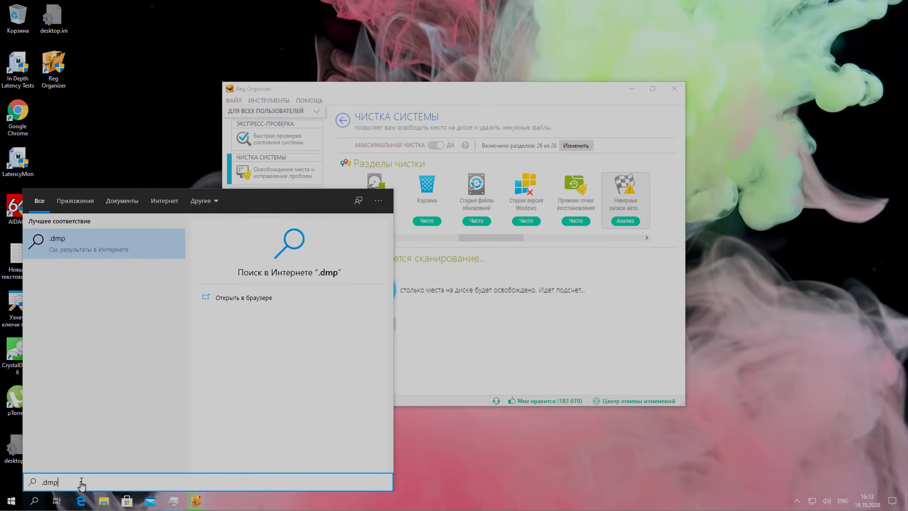
pyautogui.press('BackSpace')
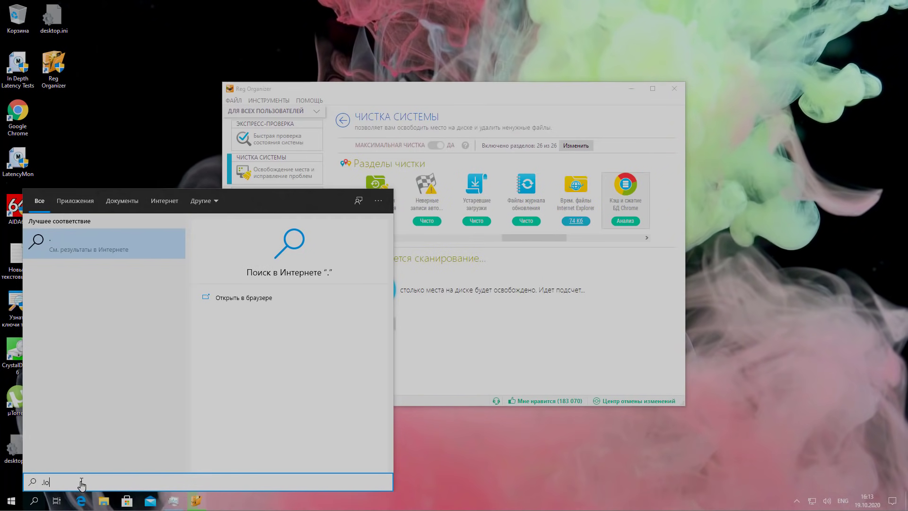
pyautogui.write('g')
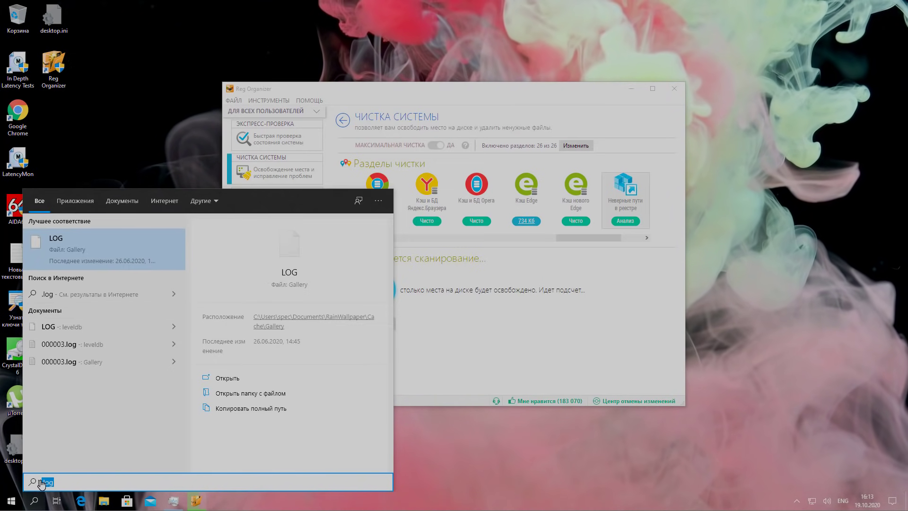
pyautogui.press('Escape')
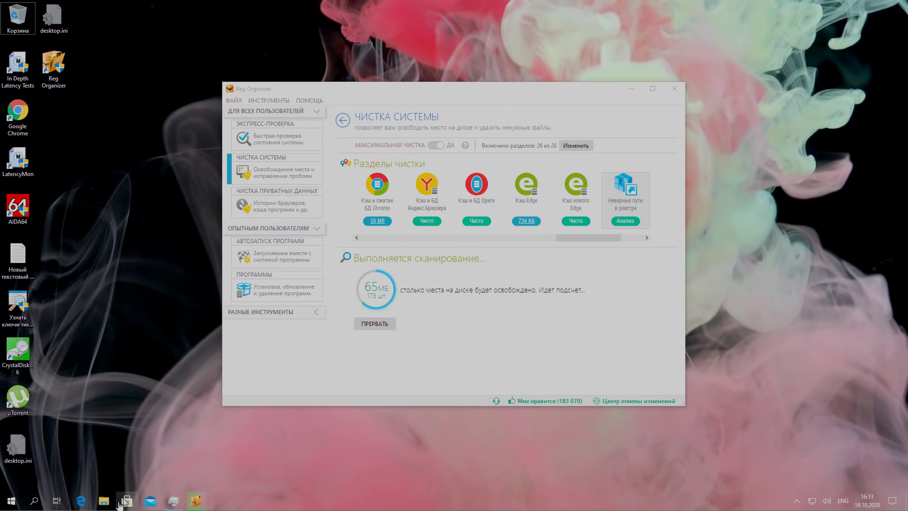
# - Open drive C: in File Explorer and search it for .log files
pyautogui.click(103, 500)
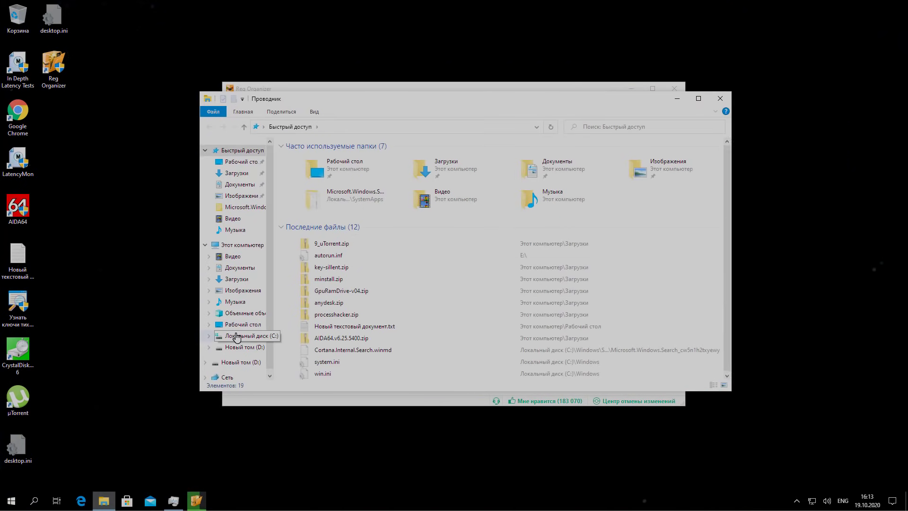
pyautogui.click(242, 336)
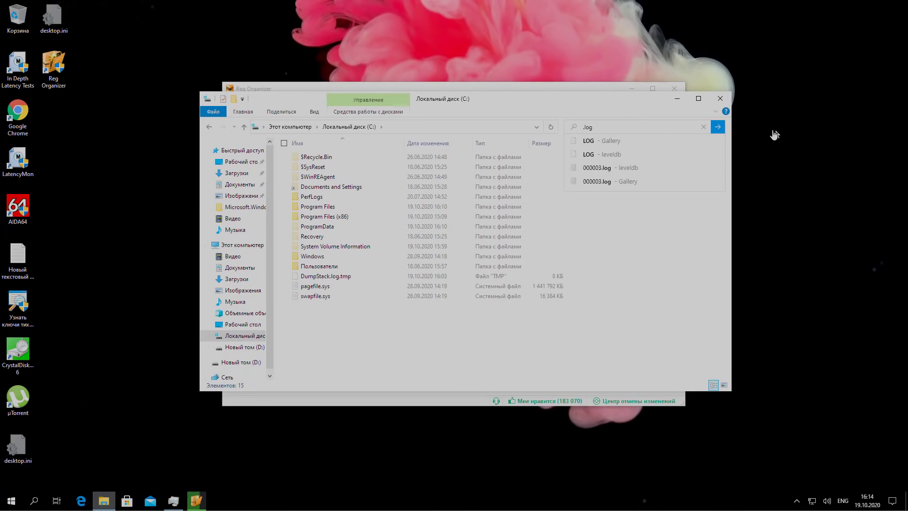
pyautogui.click(718, 127)
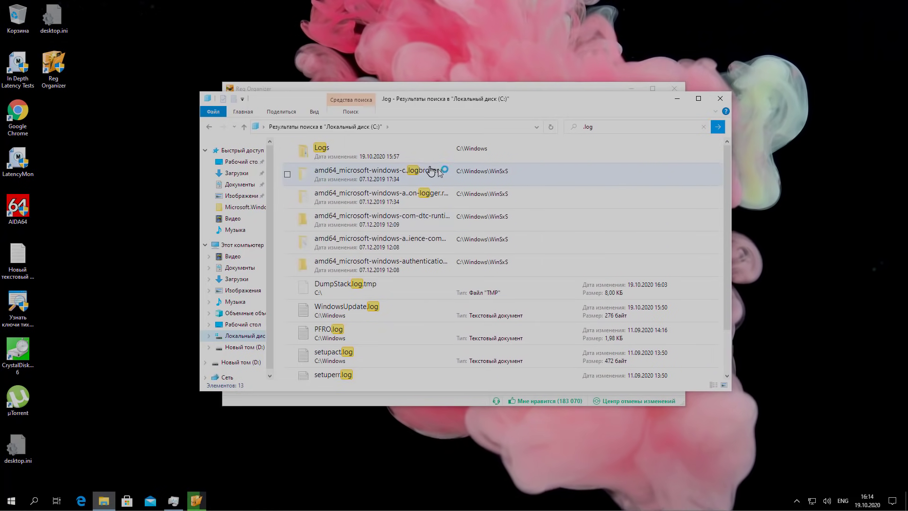
# - Switch the .log search results to the Таблица layout and look at the available columns without changing them
pyautogui.click(314, 112)
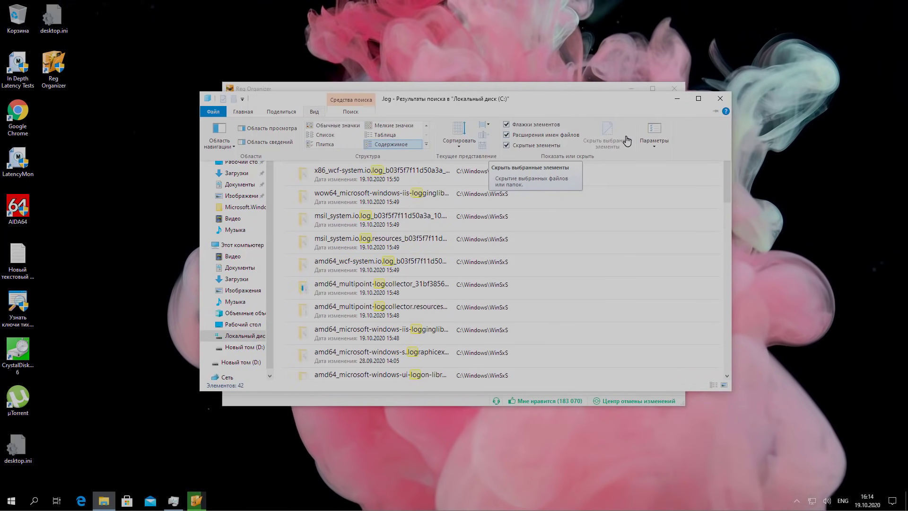
pyautogui.click(385, 135)
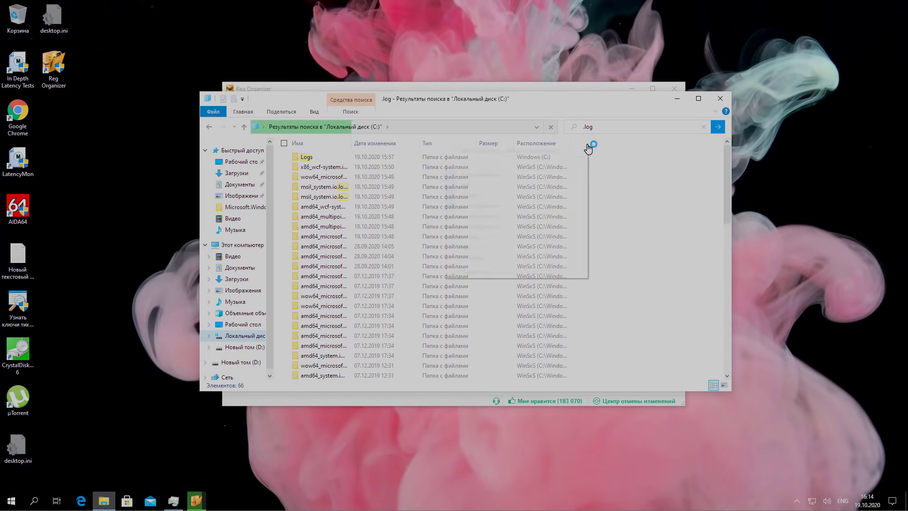
pyautogui.rightClick(445, 143)
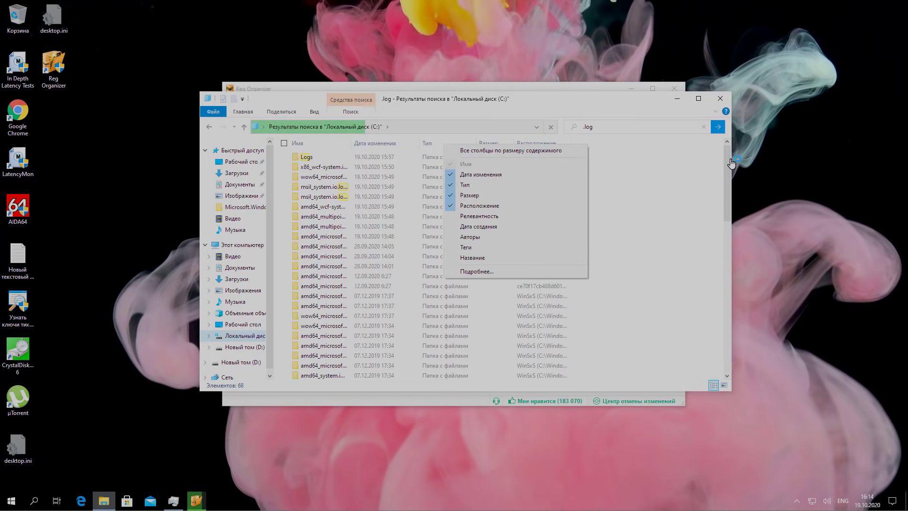
pyautogui.click(592, 109)
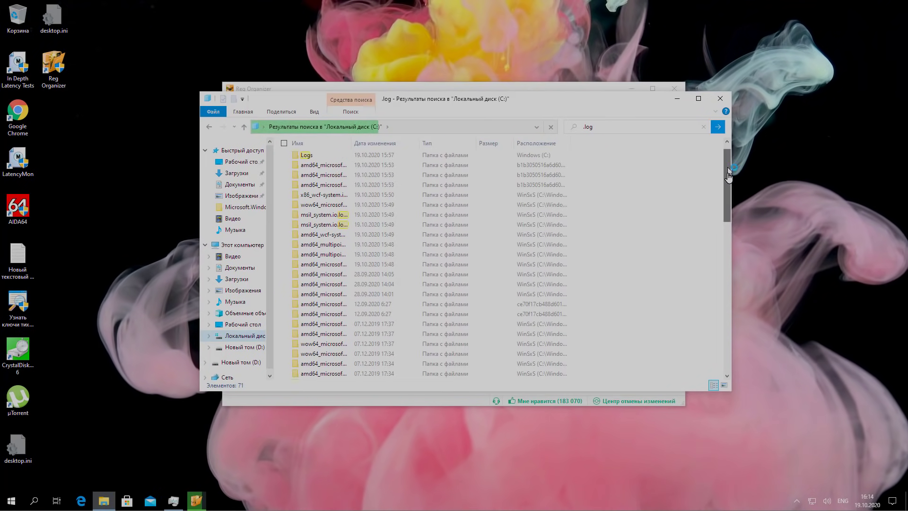
# - Look through the .log search results on drive C: and close the search window
pyautogui.moveTo(726, 184); pyautogui.dragTo(723, 275)
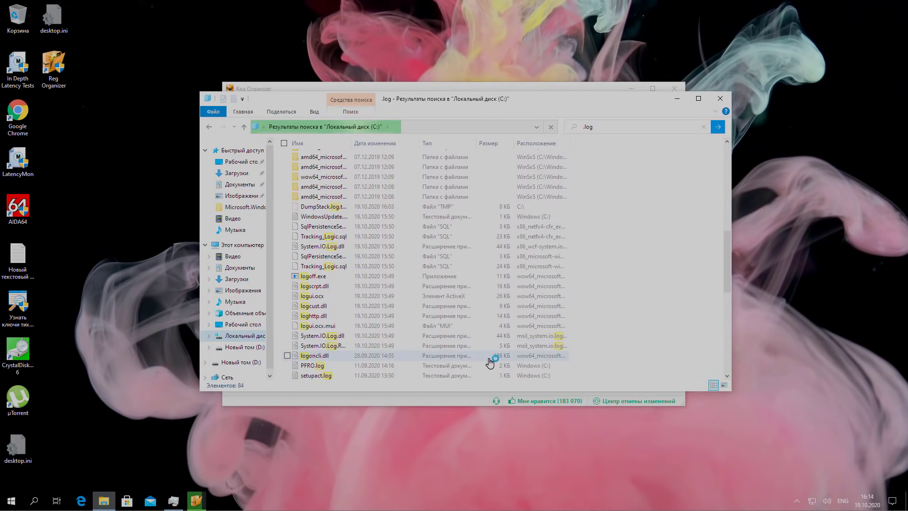
pyautogui.moveTo(729, 243); pyautogui.dragTo(730, 153)
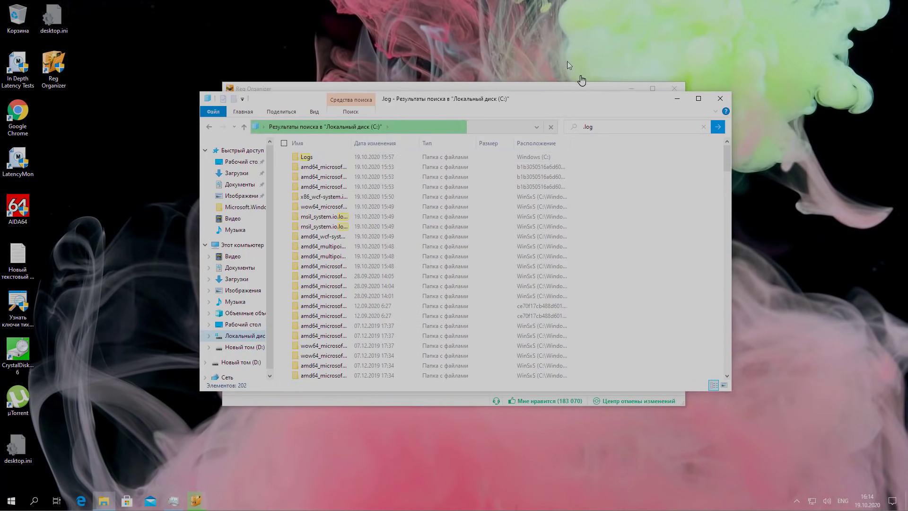
pyautogui.click(721, 99)
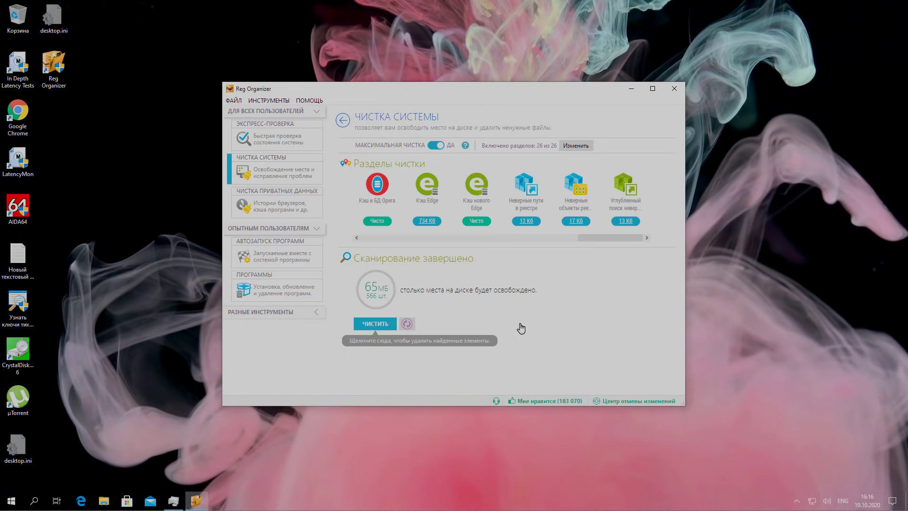
# - Close Reg Organizer and dismiss its tip about uninstalling programs
pyautogui.click(674, 90)
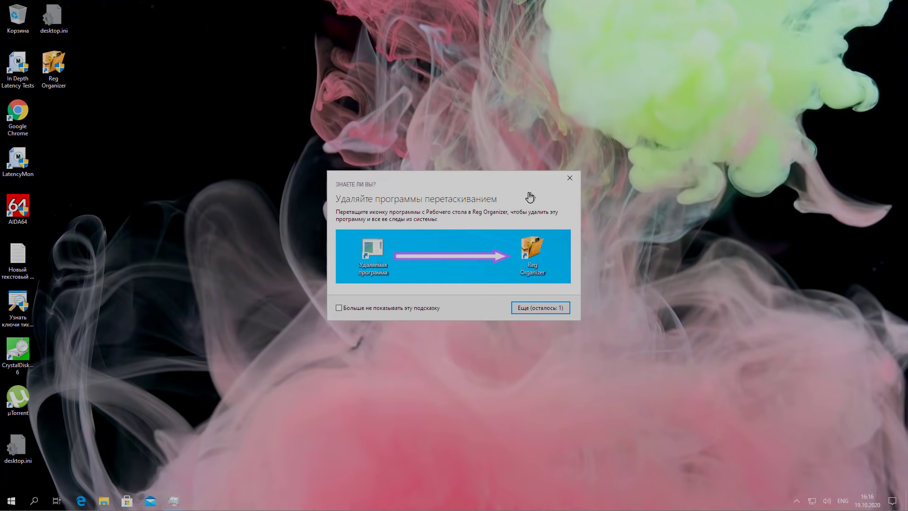
pyautogui.click(570, 178)
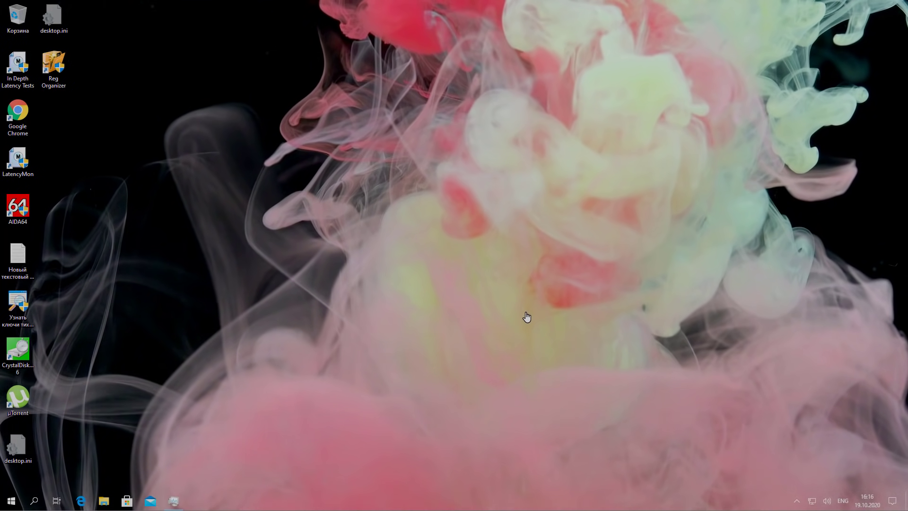
pyautogui.click(797, 500)
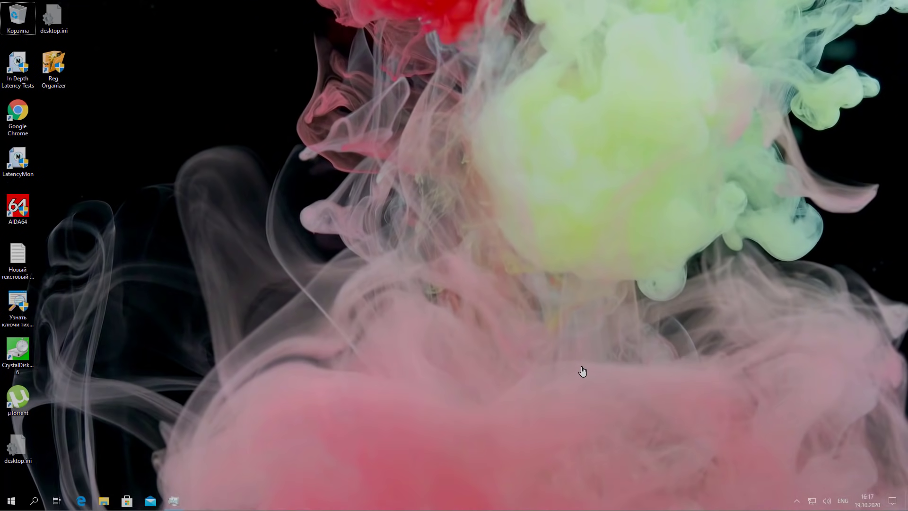
pyautogui.click(582, 371)
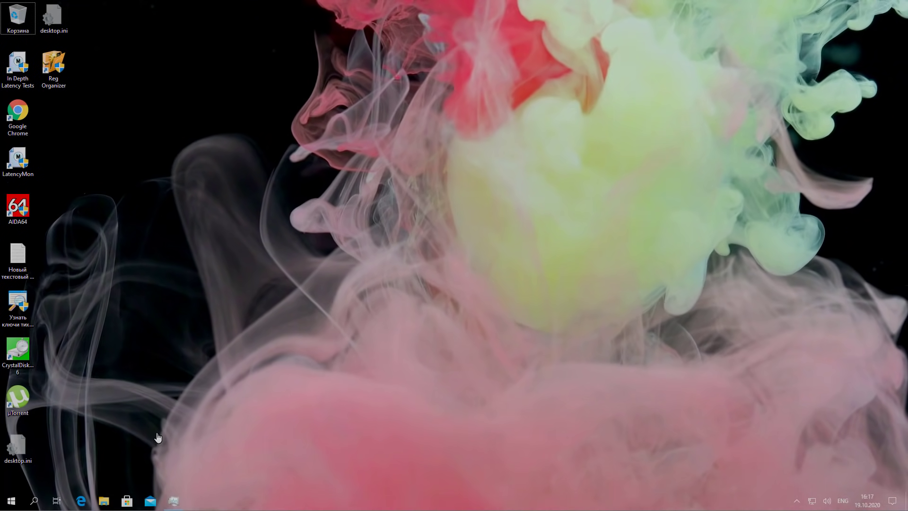
# - Open Google Chrome and close its Скачанные файлы page, leaving Настройки open
pyautogui.click(19, 120)
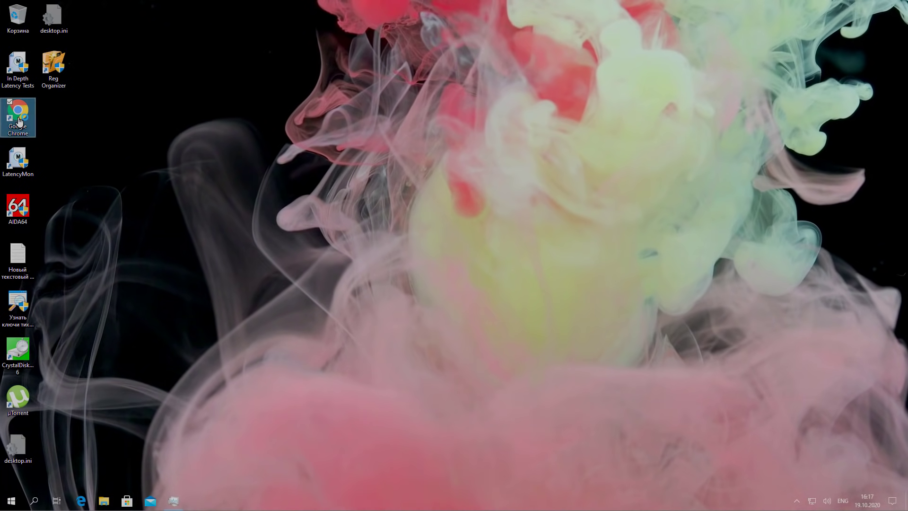
pyautogui.doubleClick(19, 121)
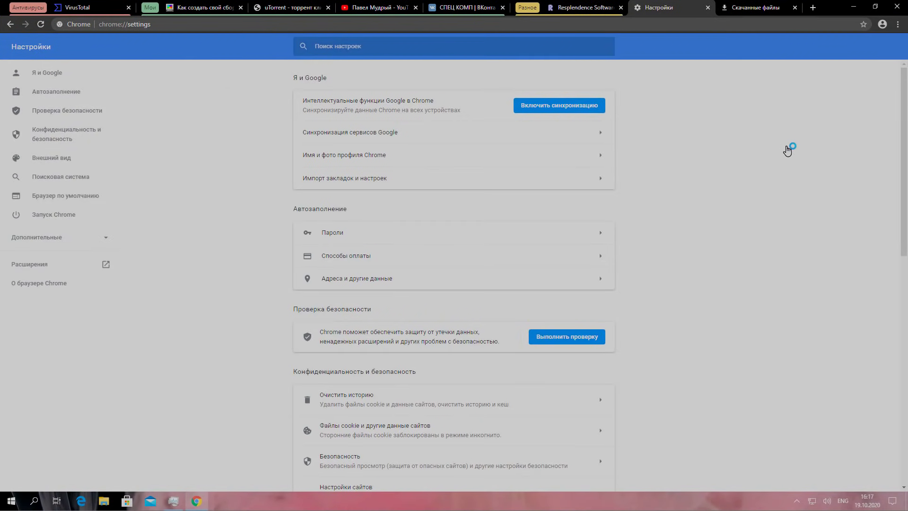
pyautogui.click(752, 14)
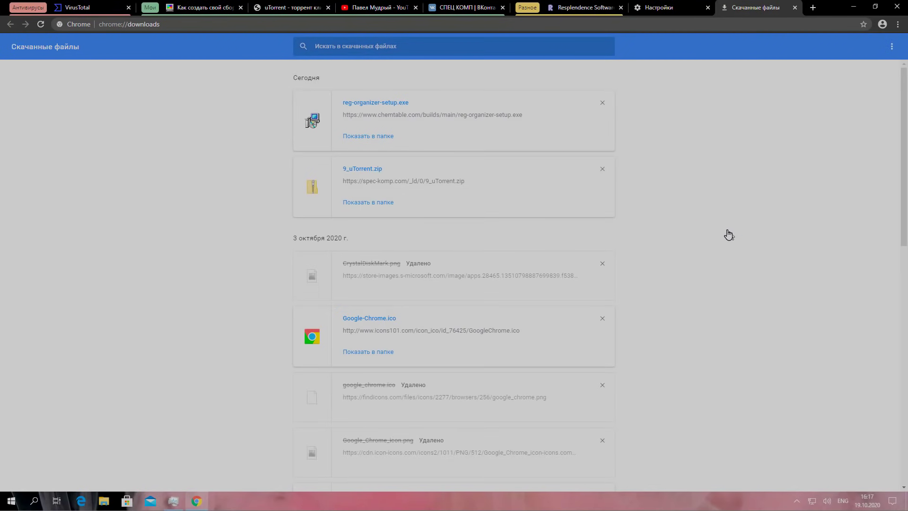
pyautogui.click(795, 8)
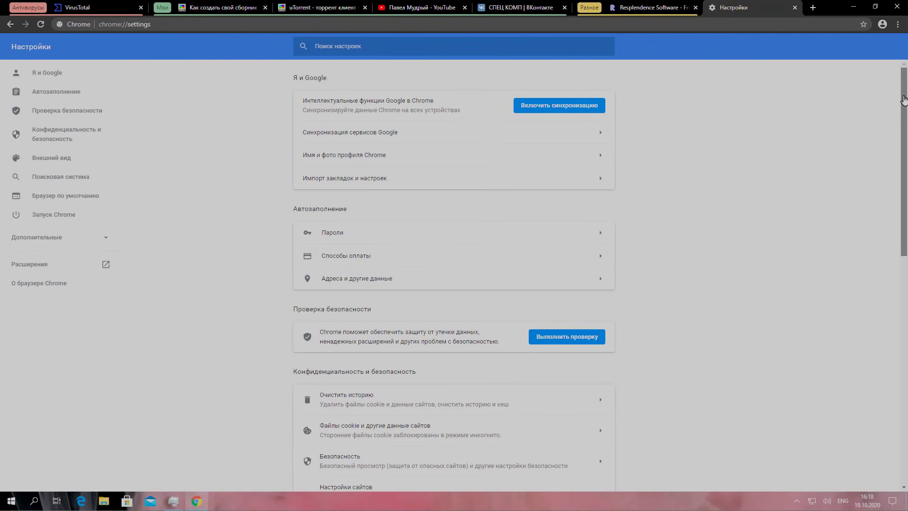
# - Expand the Дополнительные section of Chrome's settings and find the download folder setting under Скачанные файлы
pyautogui.moveTo(904, 99); pyautogui.dragTo(897, 335)
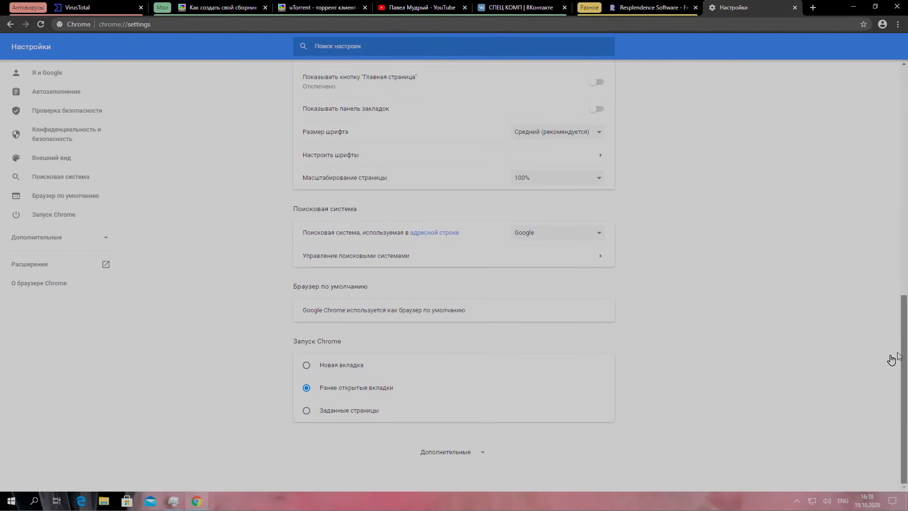
pyautogui.click(444, 452)
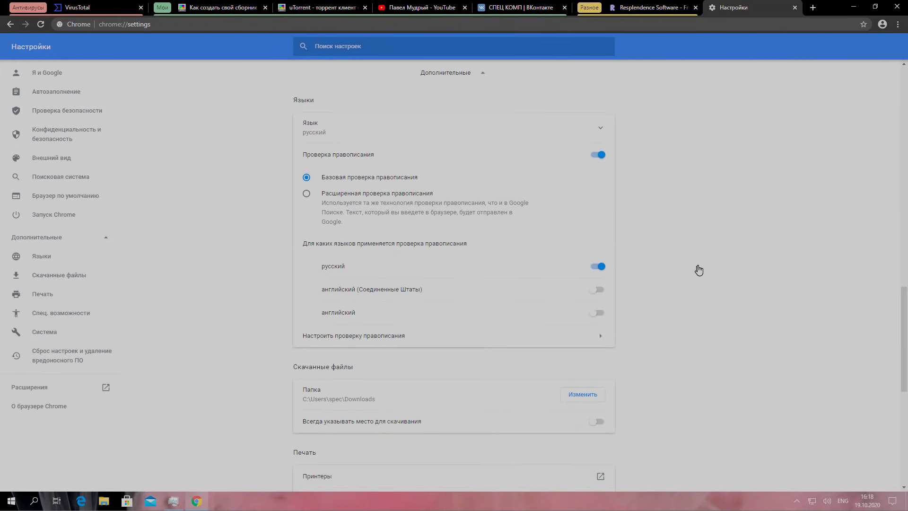
pyautogui.scroll(-2, 700, 268)
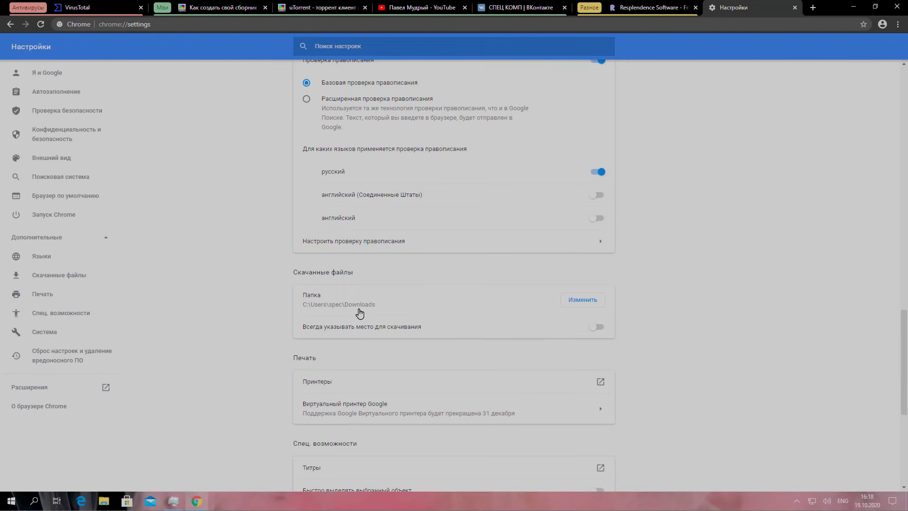
# - Minimize Chrome, view the full path of the Загрузки folder in File Explorer, and close that window
pyautogui.click(851, 10)
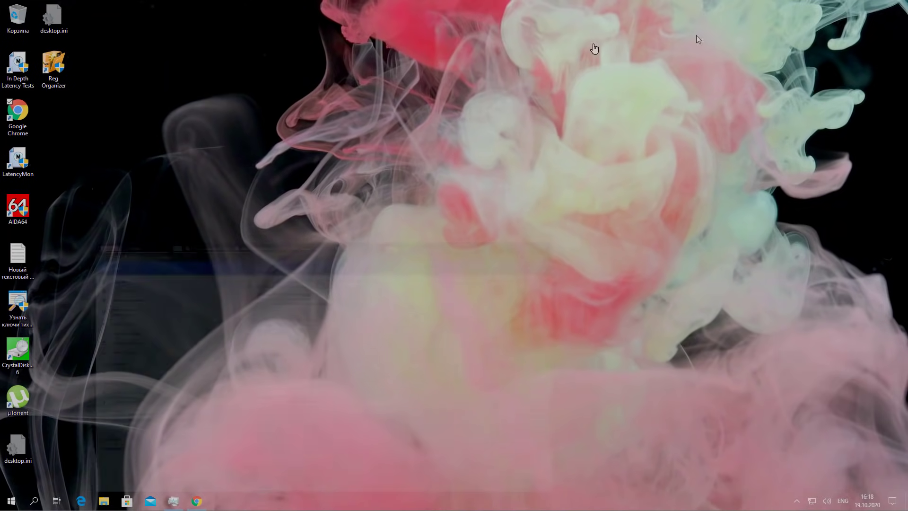
pyautogui.click(109, 505)
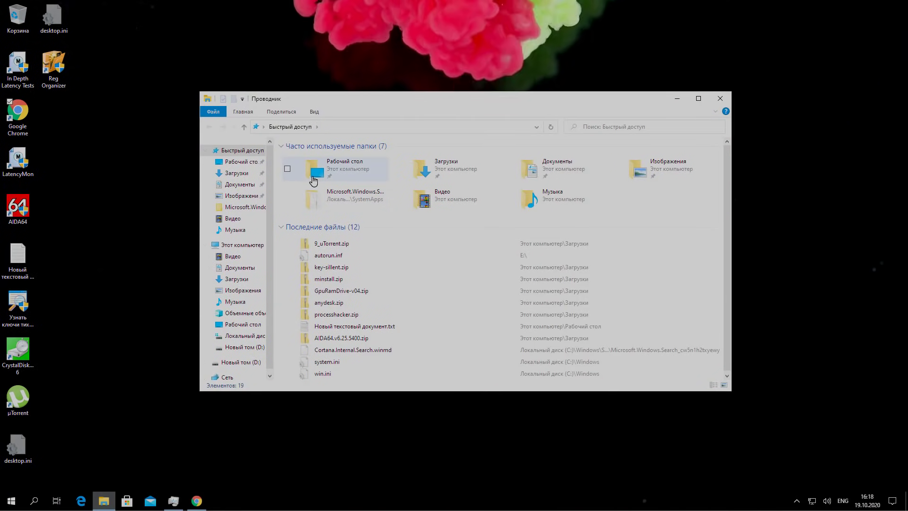
pyautogui.click(239, 174)
pyautogui.click(384, 130)
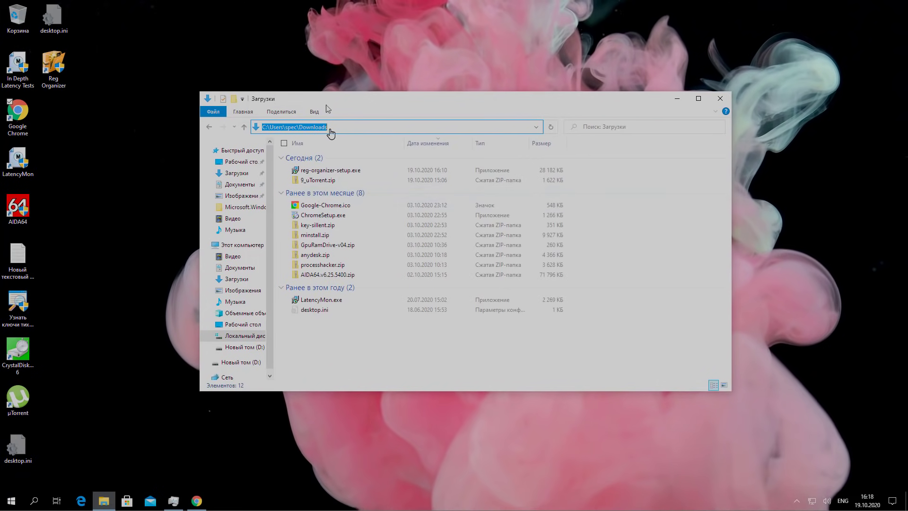
pyautogui.click(720, 98)
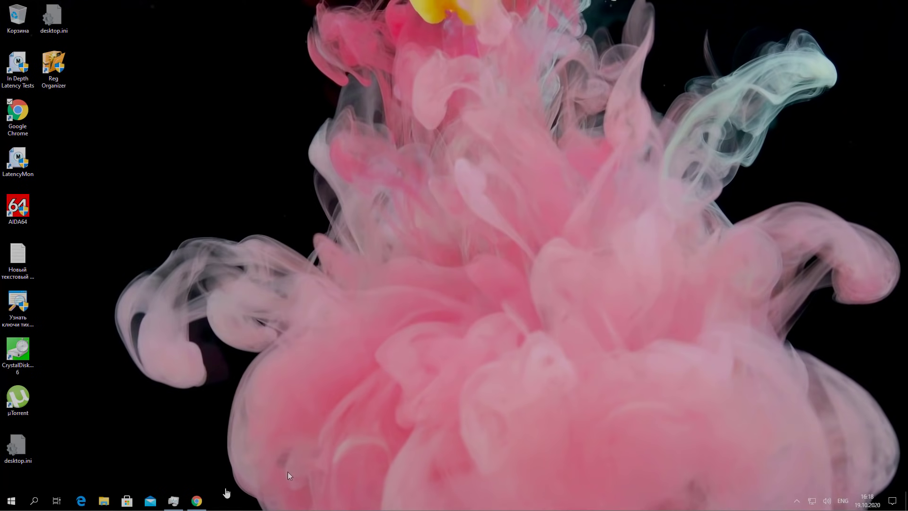
# - Create a Download folder on drive D:, choose it as Chrome's download location, and minimize Chrome
pyautogui.click(197, 501)
pyautogui.scroll(-1, 416, 368)
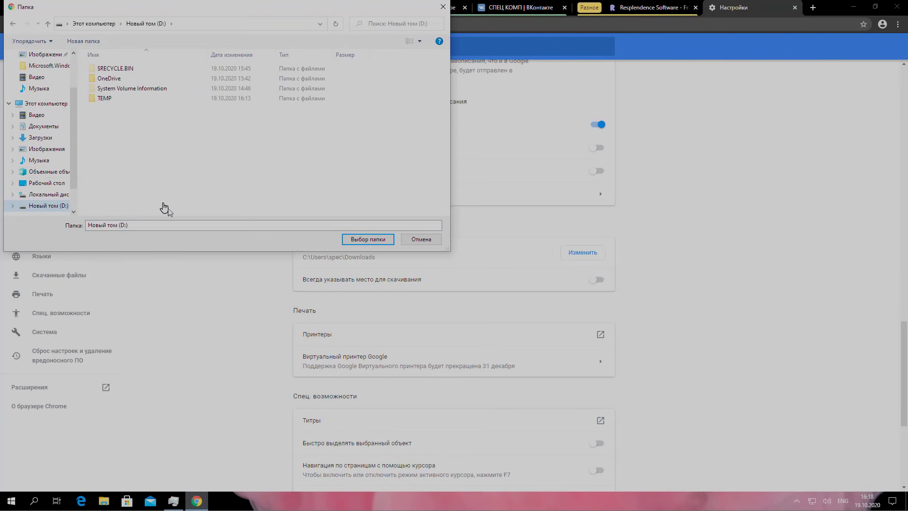
pyautogui.rightClick(121, 163)
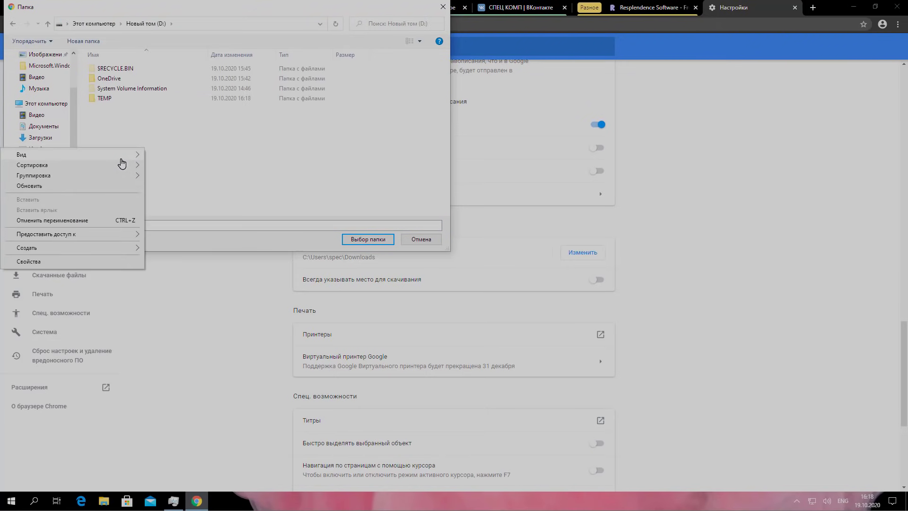
pyautogui.click(86, 247)
pyautogui.click(163, 247)
pyautogui.write('Download')
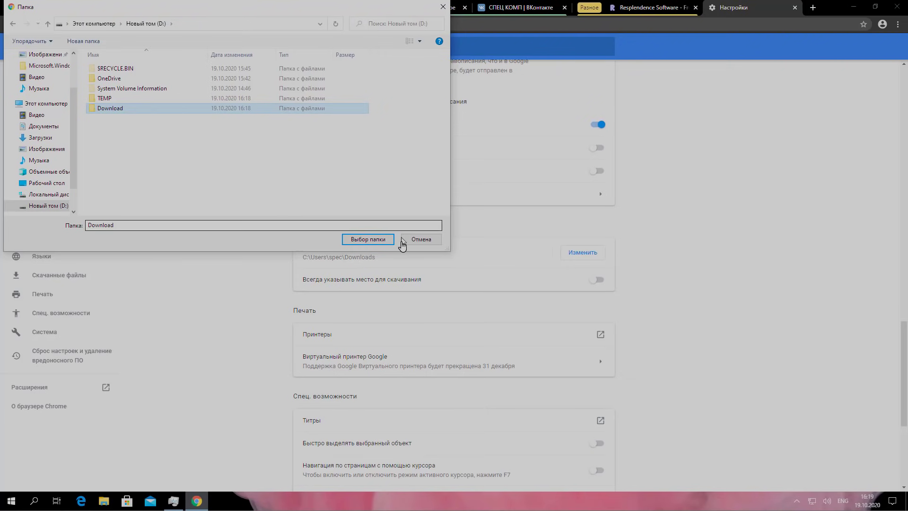
pyautogui.click(389, 239)
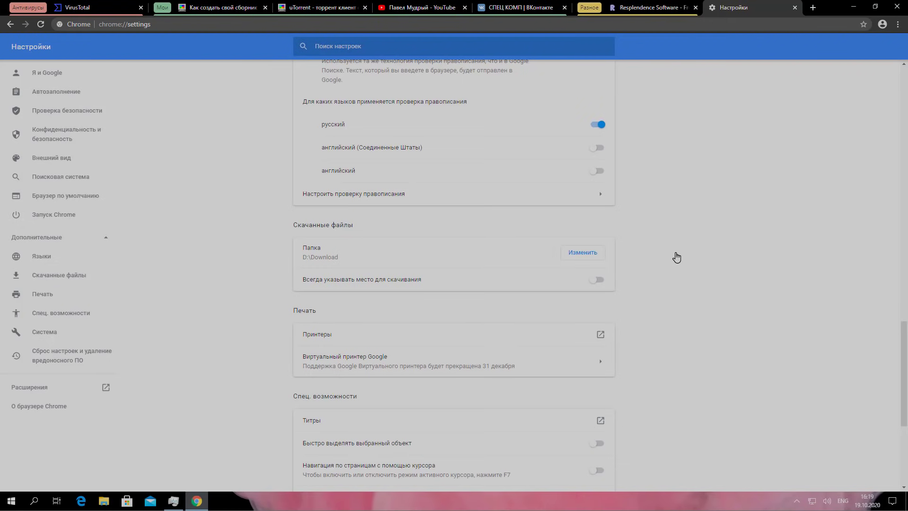
pyautogui.click(853, 10)
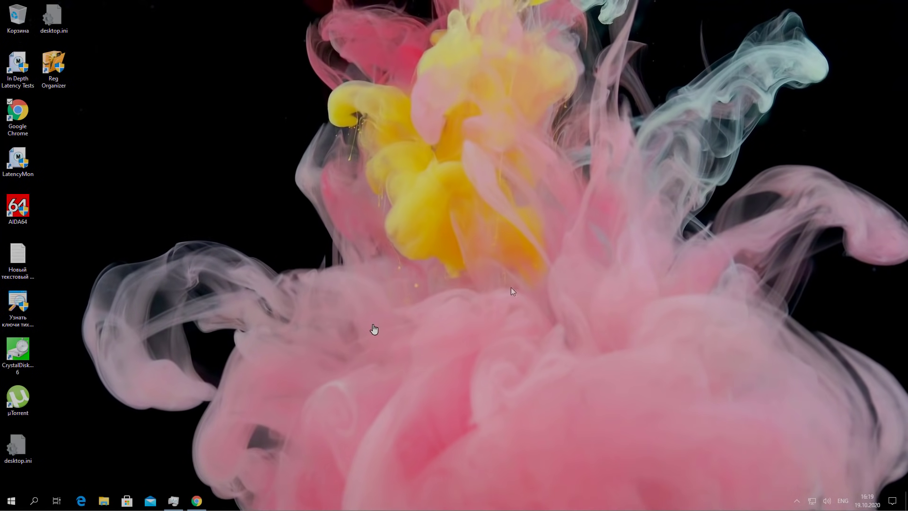
# - Open µTorrent's program settings and, under Папки, enable Помещать загружаемые файлы в and Перемещать завершённые загрузки в
pyautogui.click(18, 400)
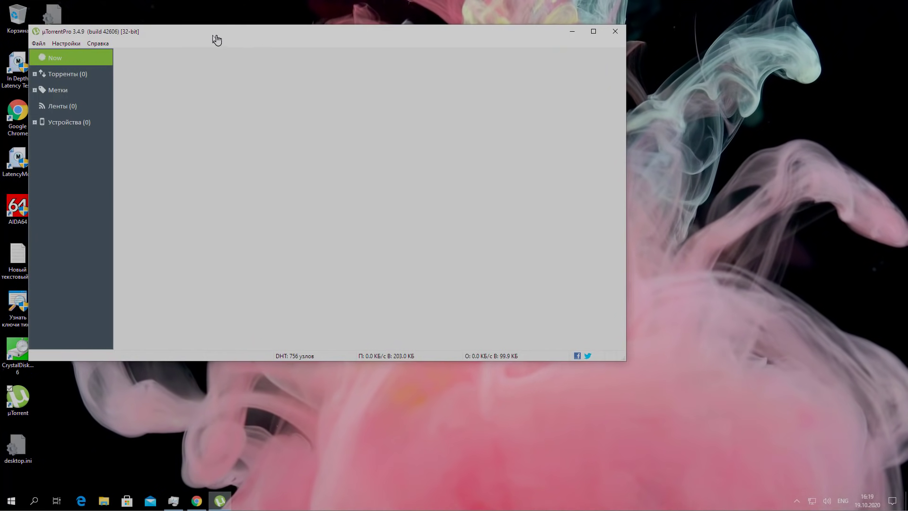
pyautogui.moveTo(217, 40); pyautogui.dragTo(404, 61)
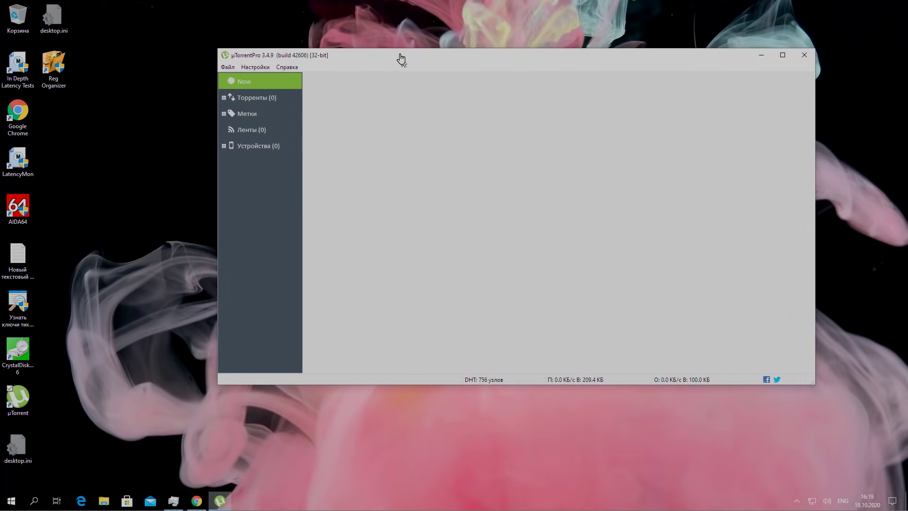
pyautogui.click(252, 66)
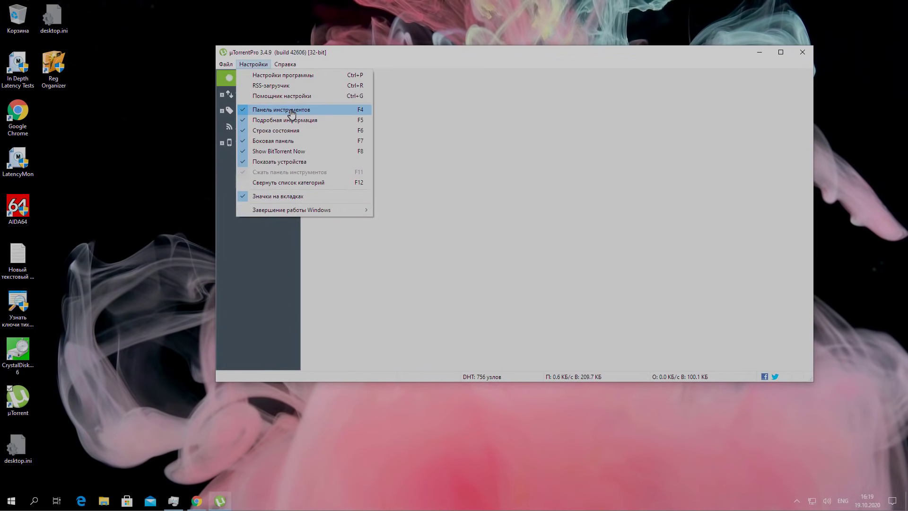
pyautogui.click(283, 75)
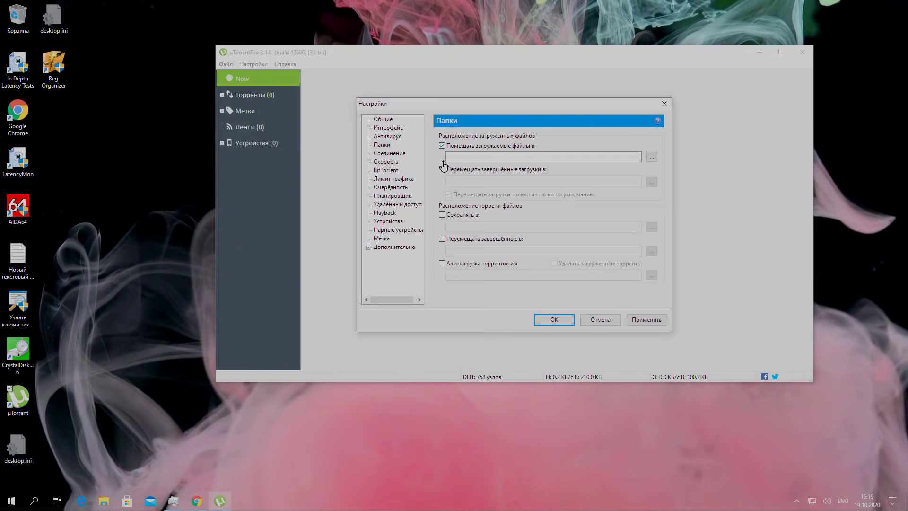
# - Set the Помещать загружаемые файлы в folder to D:\Download
pyautogui.click(651, 157)
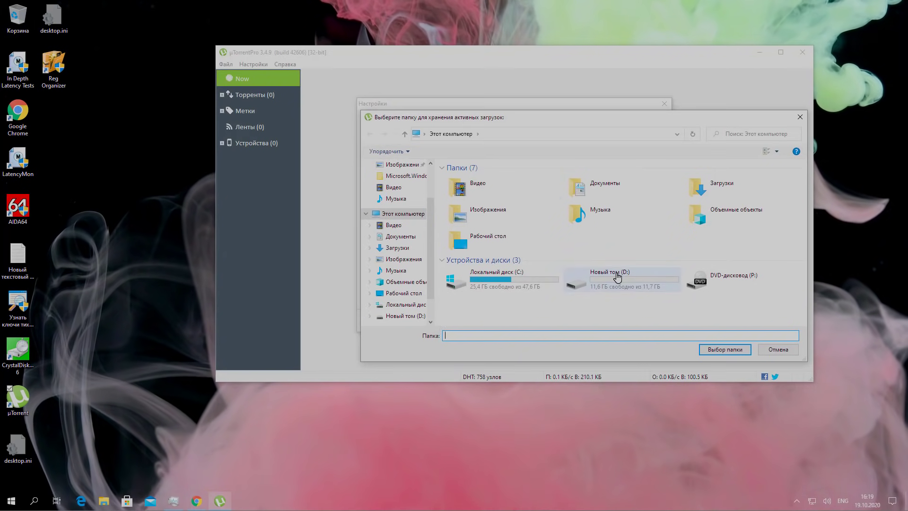
pyautogui.doubleClick(617, 277)
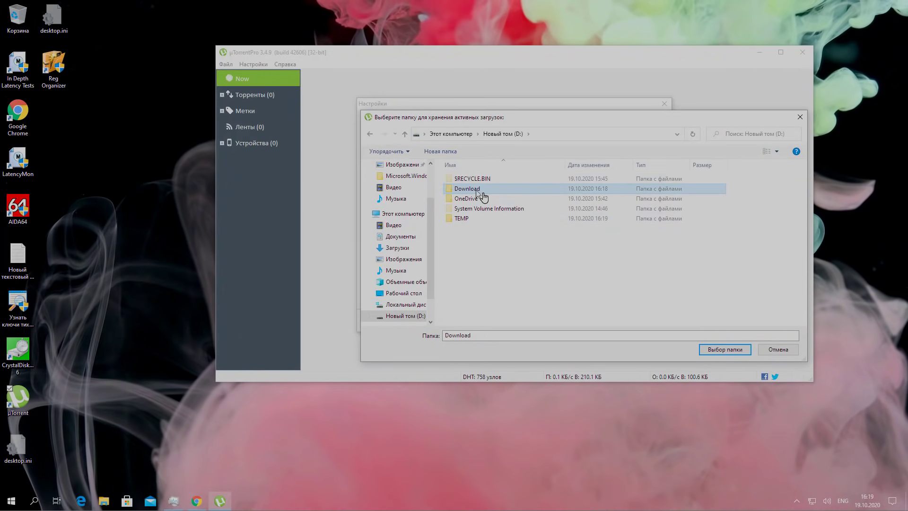
pyautogui.click(742, 351)
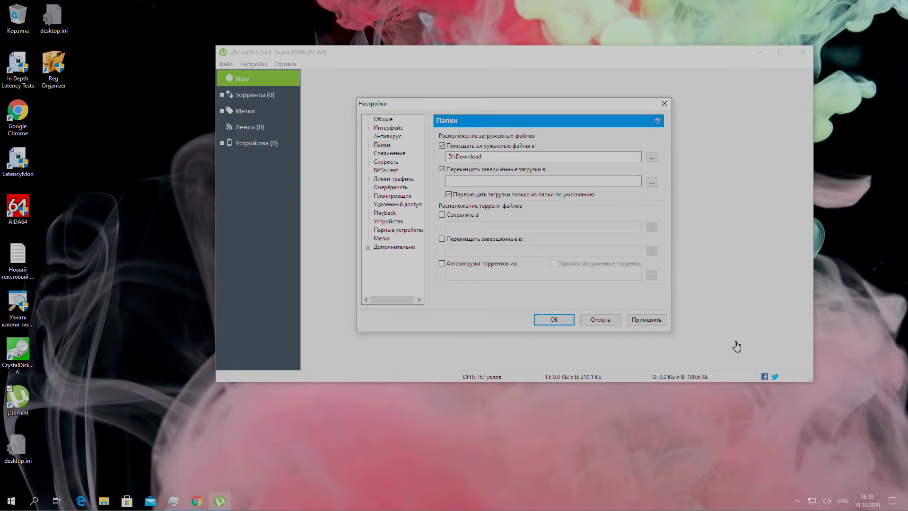
# - Set the Перемещать завершённые загрузки в folder to D:\Download, apply the settings, and close µTorrent
pyautogui.click(652, 183)
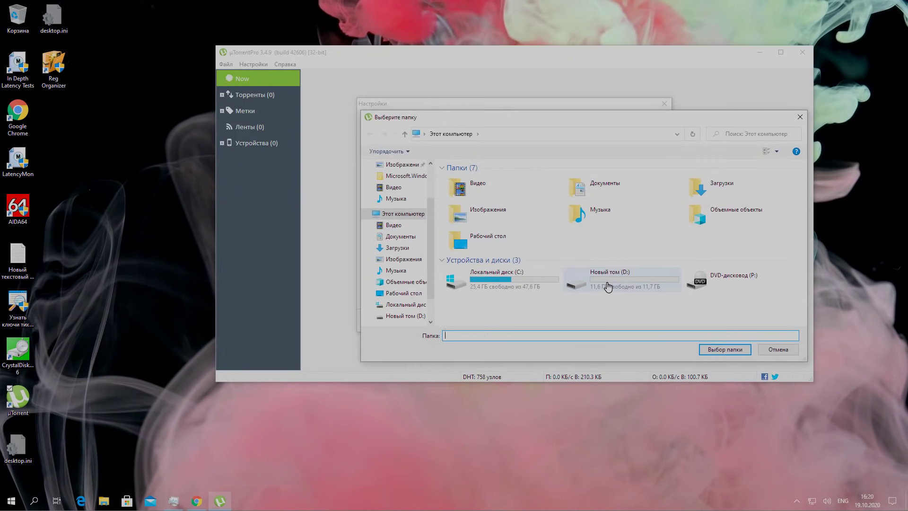
pyautogui.doubleClick(623, 279)
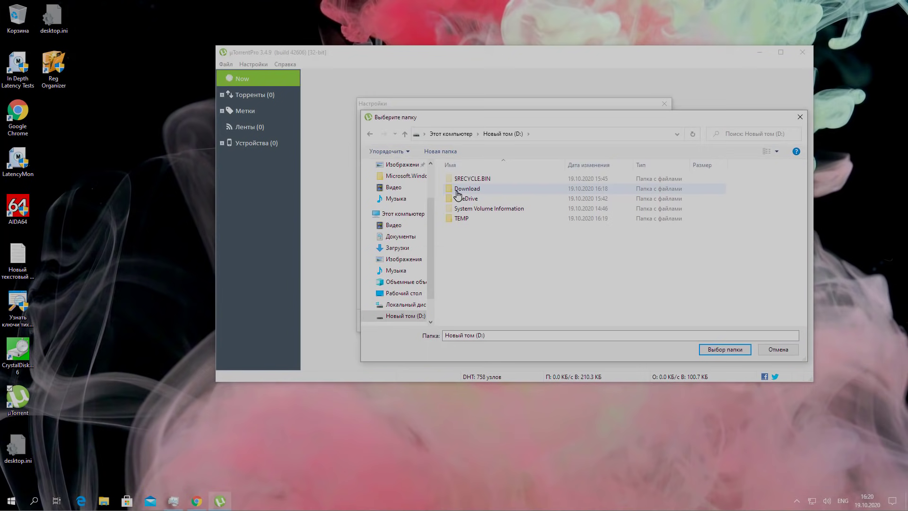
pyautogui.click(728, 350)
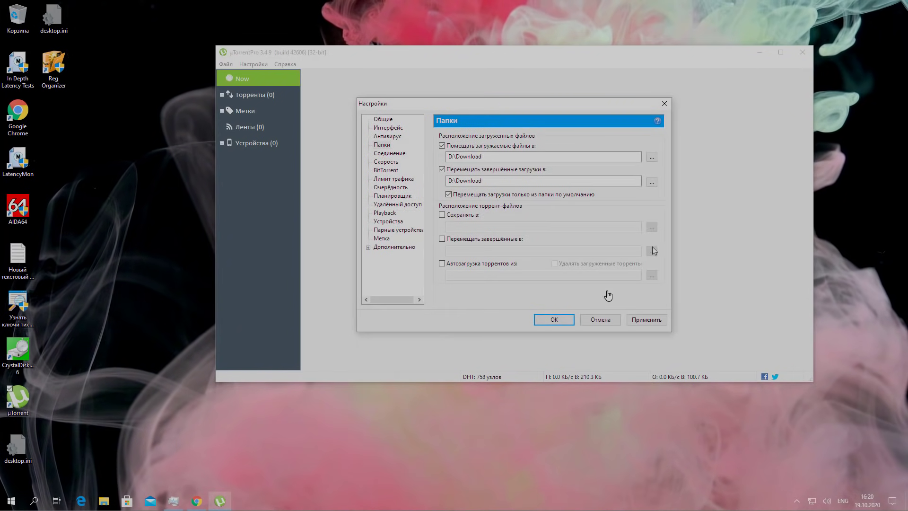
pyautogui.click(648, 322)
pyautogui.click(554, 320)
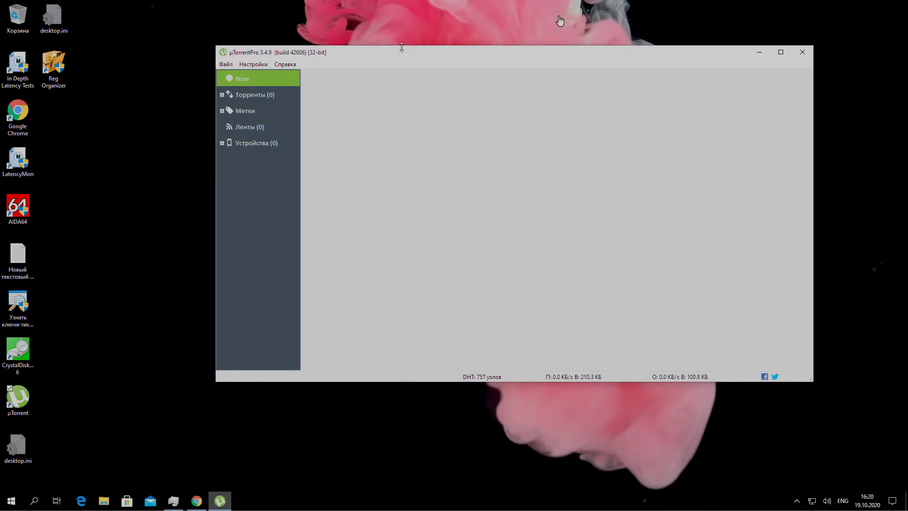
pyautogui.click(802, 52)
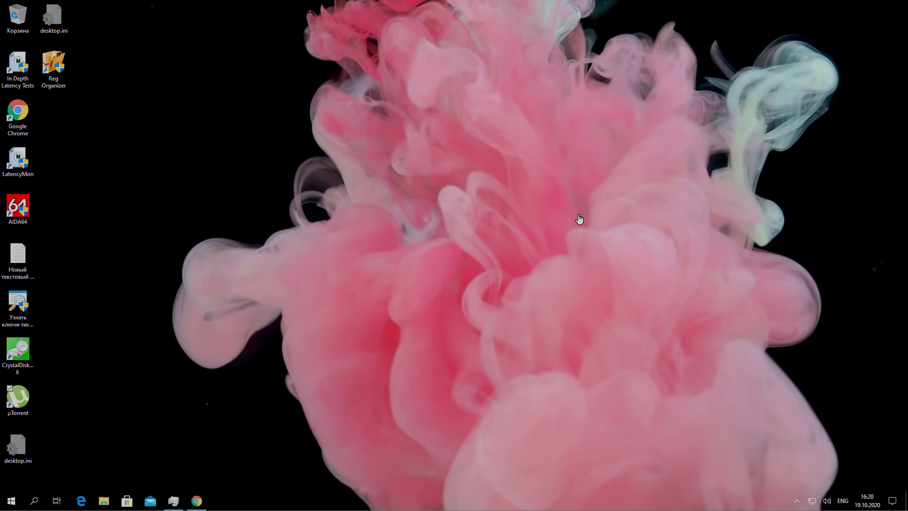
# - Move Новый текстовый документ.txt from the desktop to the root of drive D:
pyautogui.moveTo(113, 16); pyautogui.dragTo(3, 466)
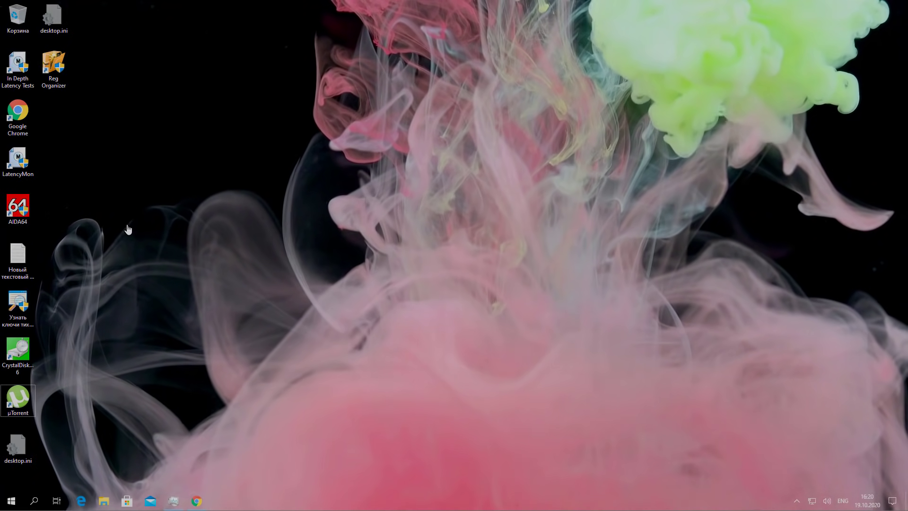
pyautogui.rightClick(19, 265)
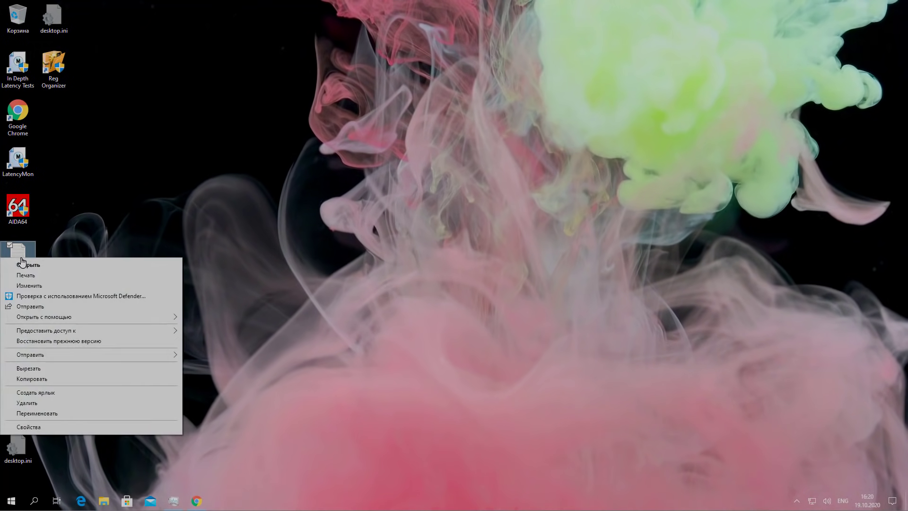
pyautogui.click(37, 370)
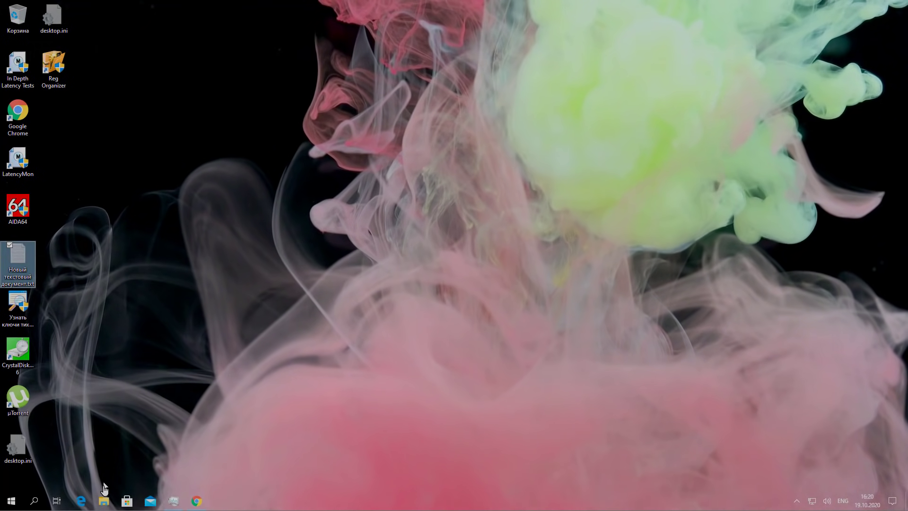
pyautogui.press('super+e')
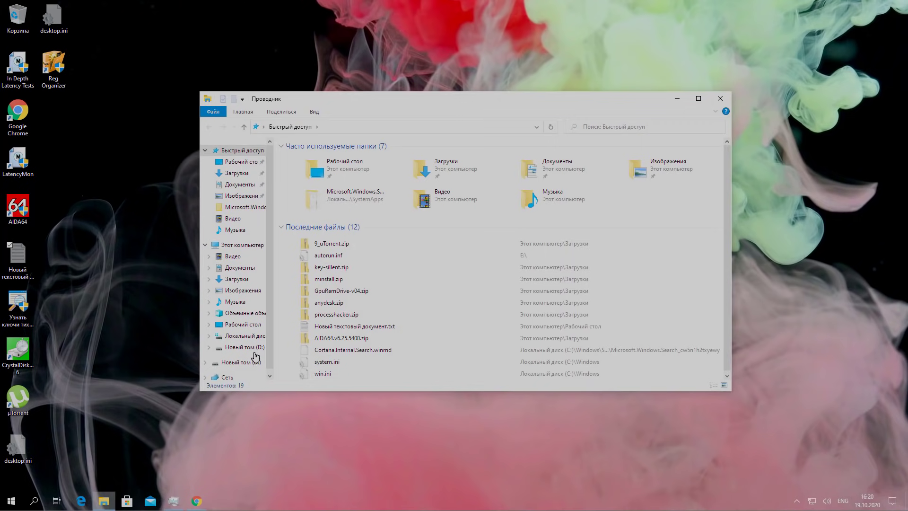
pyautogui.click(241, 347)
pyautogui.rightClick(356, 254)
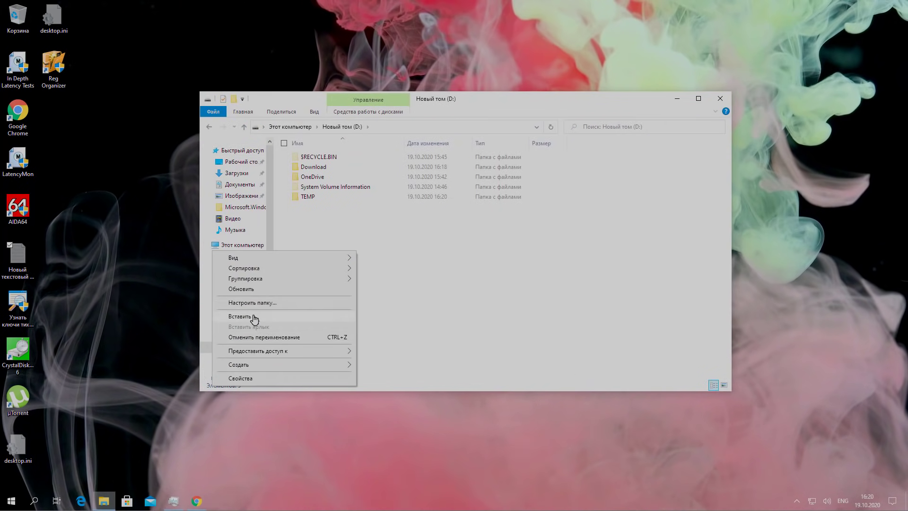
pyautogui.click(254, 319)
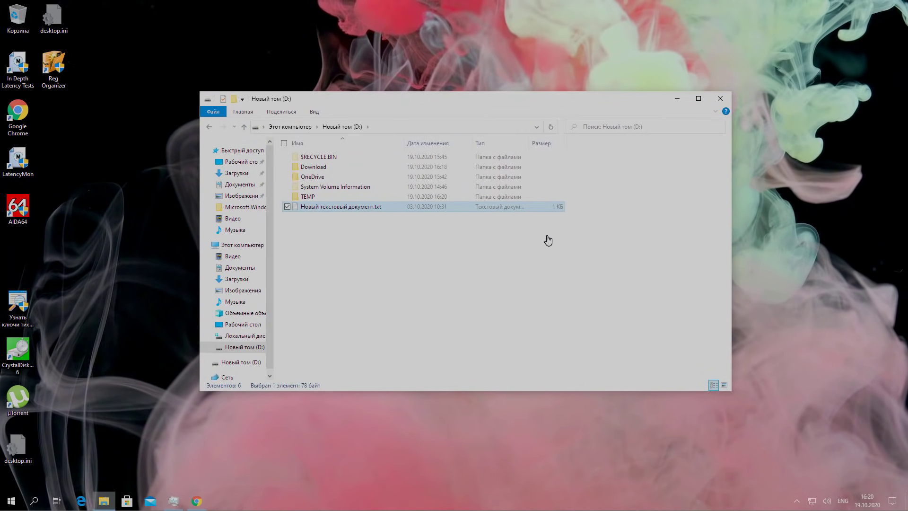
# - Move all files from the Загрузки folder to D:\Download, skipping the desktop.ini system file
pyautogui.click(237, 174)
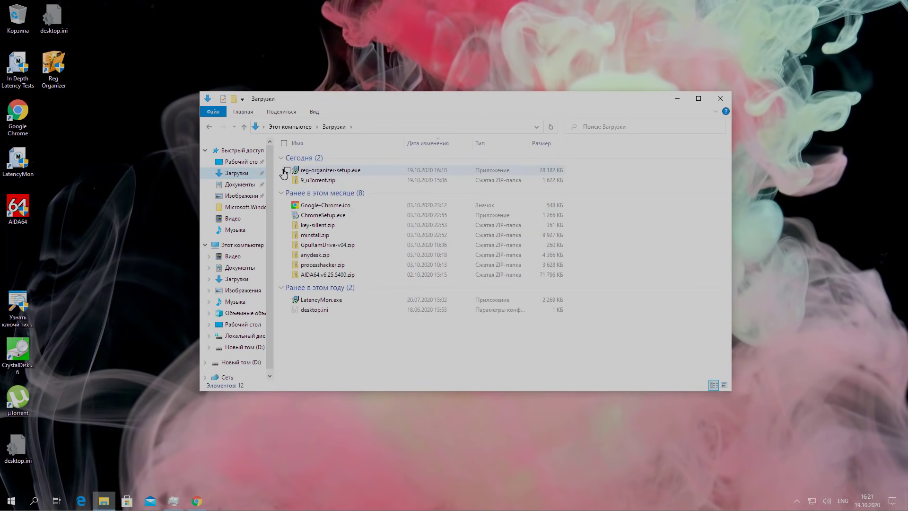
pyautogui.moveTo(282, 168); pyautogui.dragTo(417, 304)
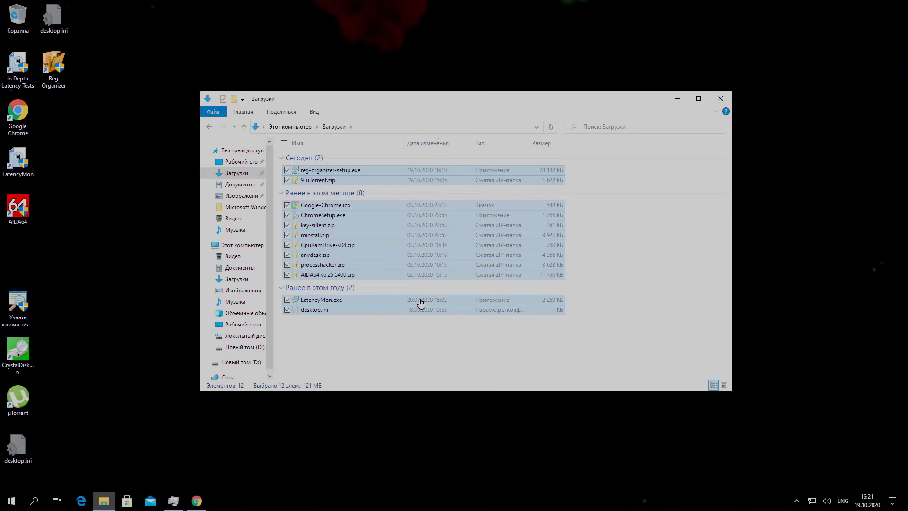
pyautogui.click(239, 347)
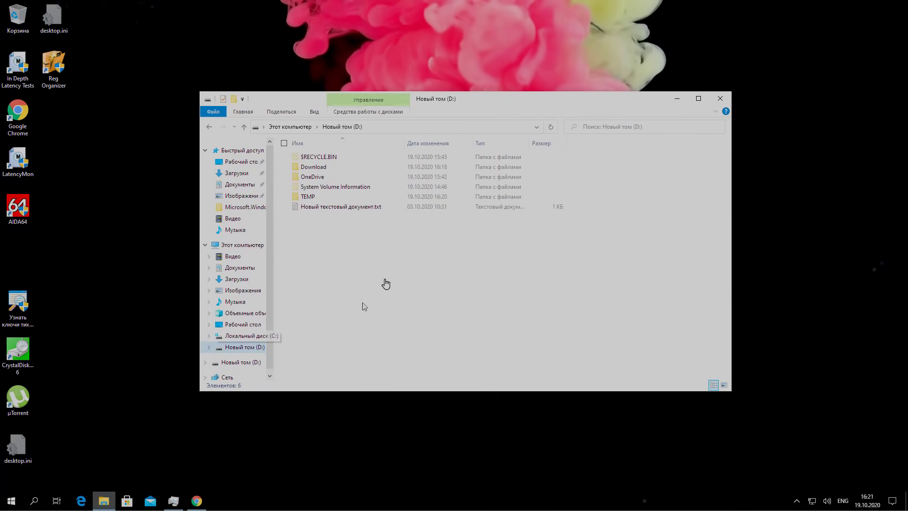
pyautogui.doubleClick(316, 172)
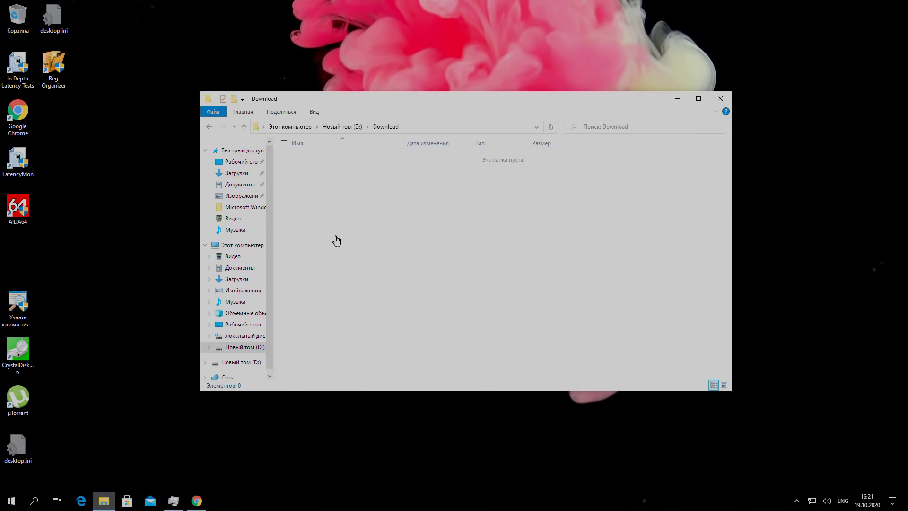
pyautogui.rightClick(330, 241)
pyautogui.click(267, 307)
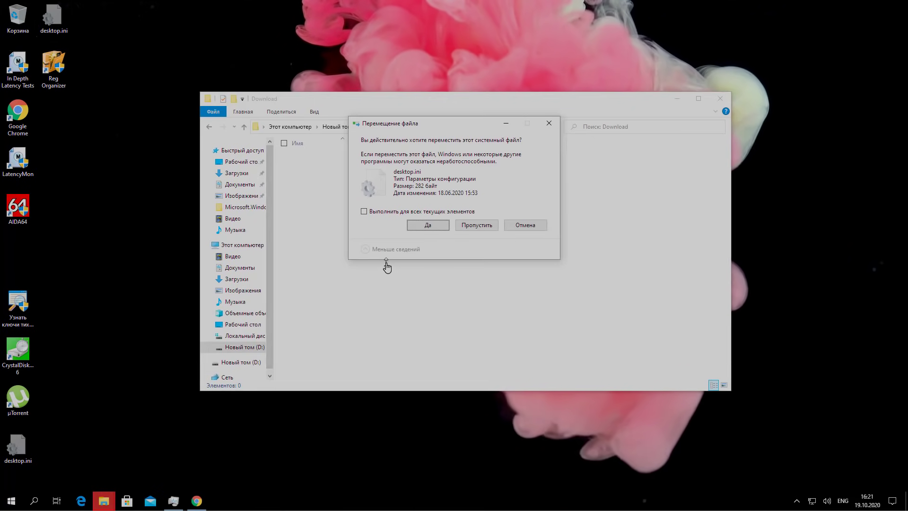
pyautogui.click(468, 229)
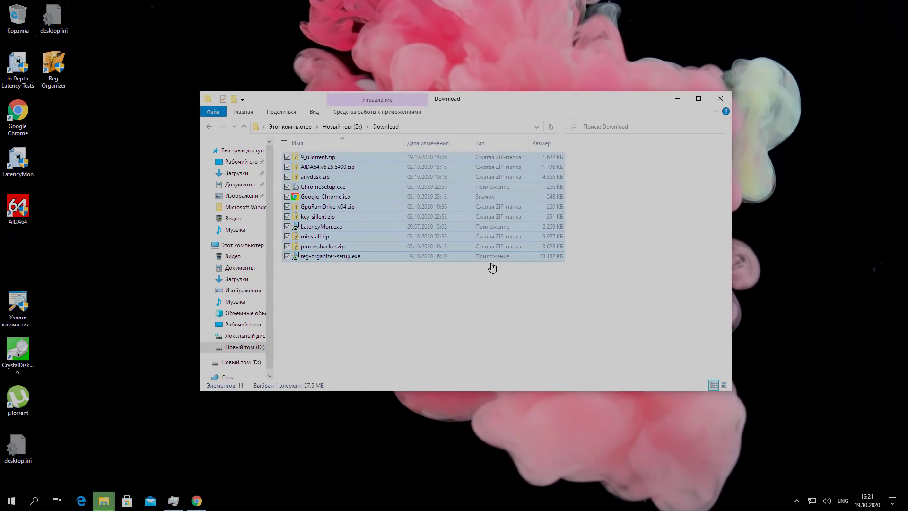
# - Permanently delete all the files in D:\Download and close the folder window
pyautogui.click(310, 322)
pyautogui.moveTo(343, 305); pyautogui.dragTo(334, 157)
pyautogui.hotkey('shift', 'Delete')
pyautogui.press('Return')
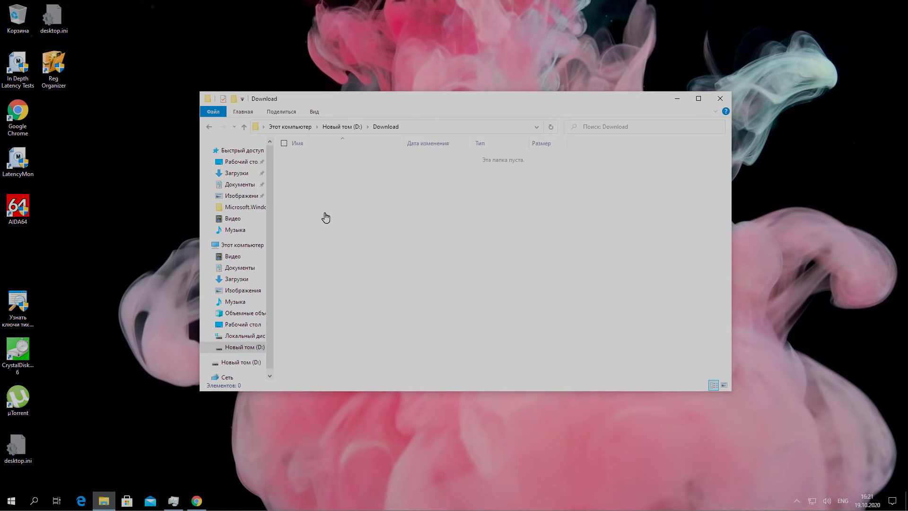
pyautogui.click(719, 100)
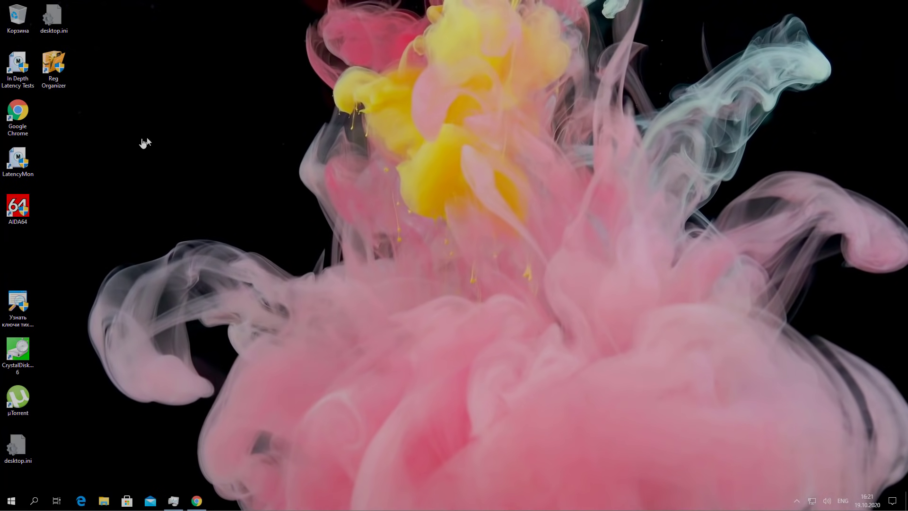
# - Delete Узнать ключи тихой установки.exe from the desktop and empty the Recycle Bin
pyautogui.rightClick(15, 315)
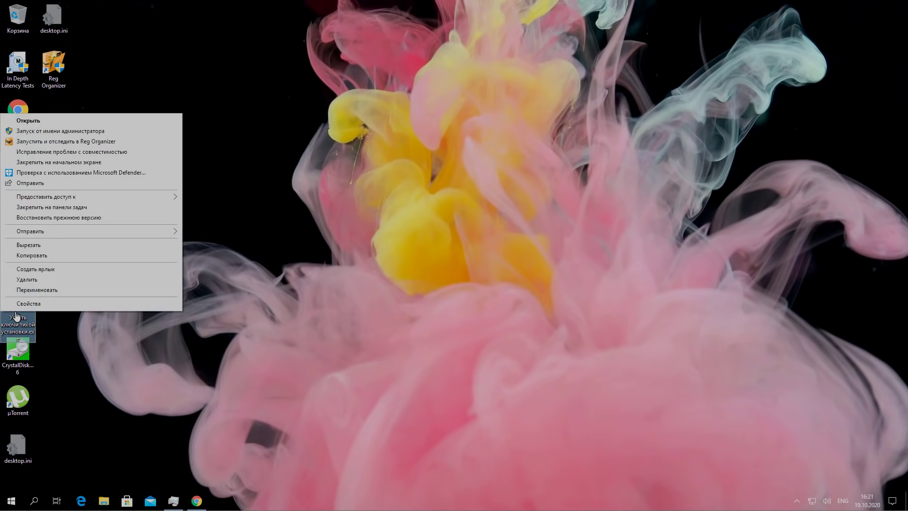
pyautogui.click(29, 287)
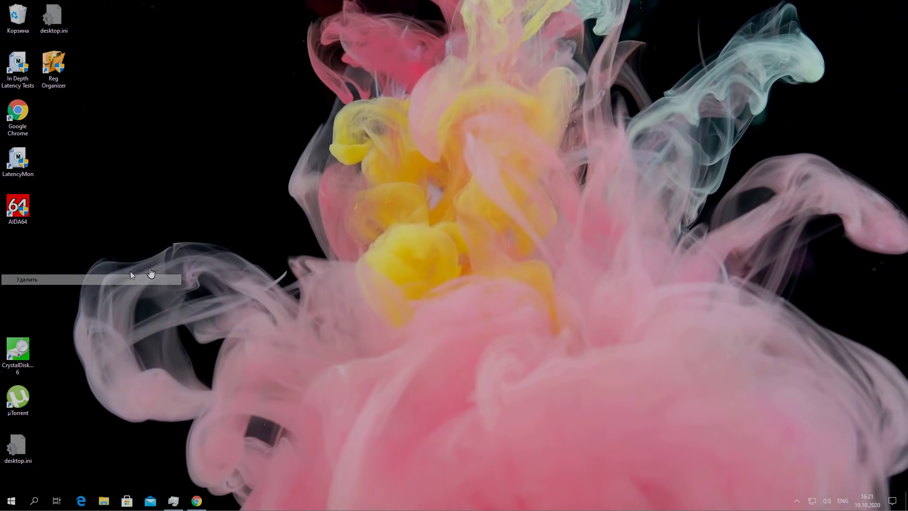
pyautogui.rightClick(25, 19)
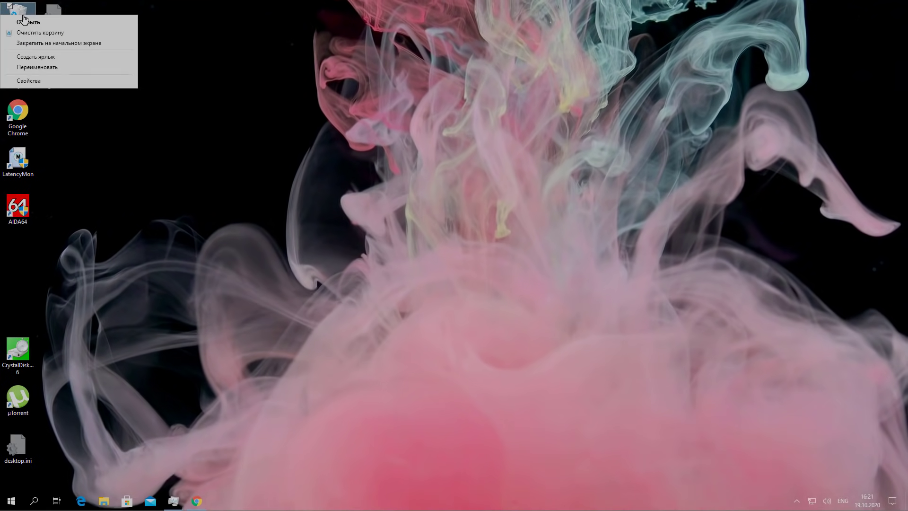
pyautogui.click(32, 33)
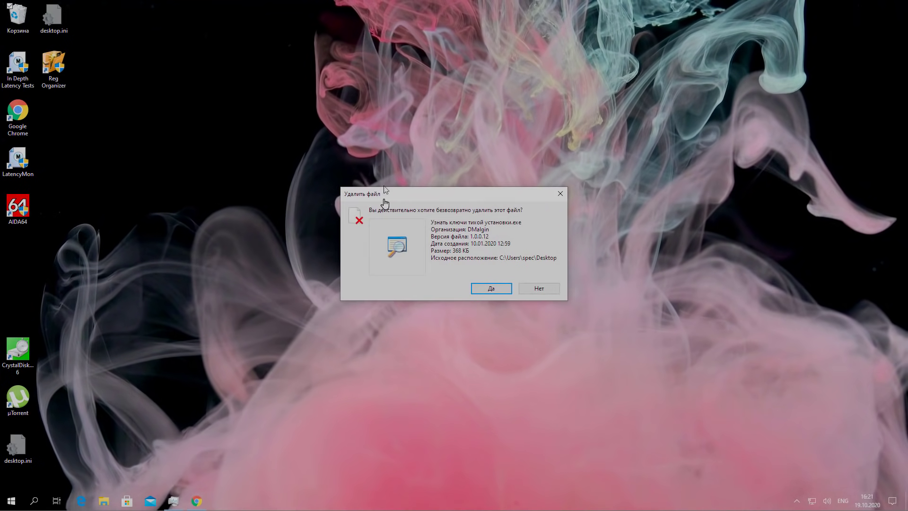
pyautogui.click(507, 293)
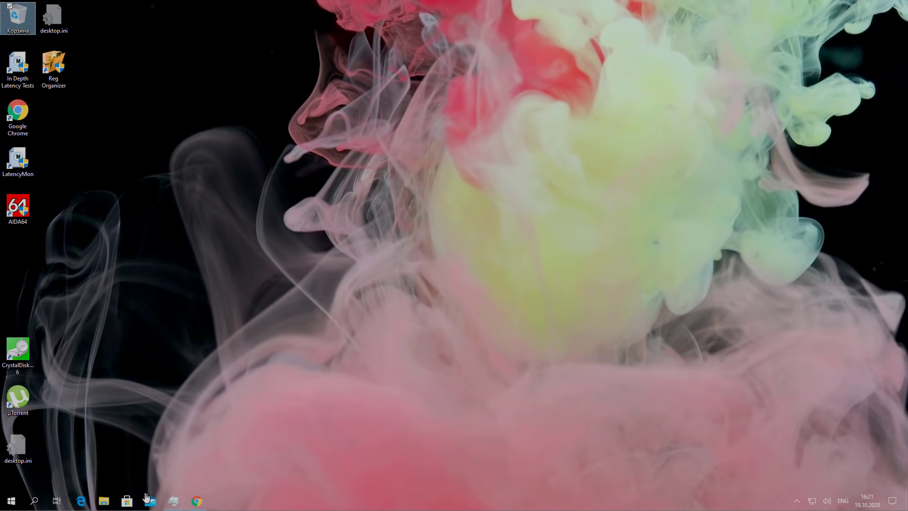
# - In File Explorer's folder options, stop showing hidden files, folders and drives, and hide protected system files
pyautogui.doubleClick(20, 455)
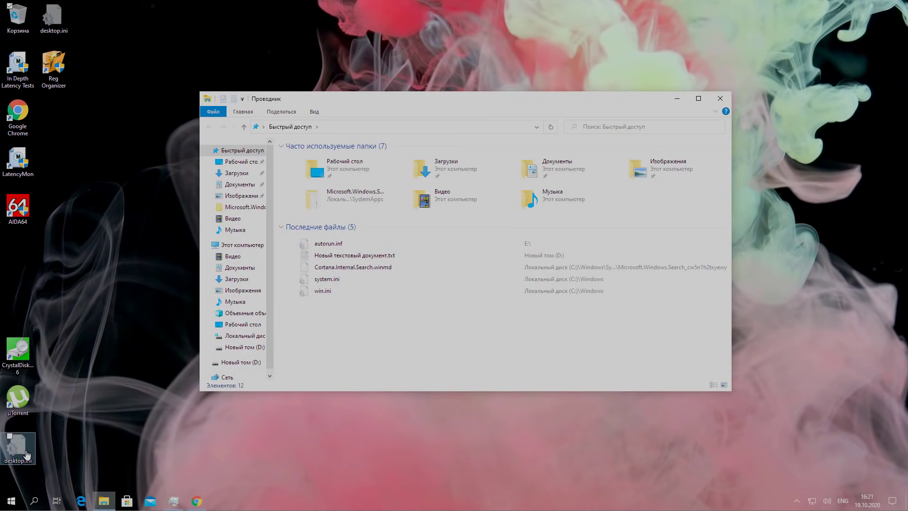
pyautogui.click(316, 111)
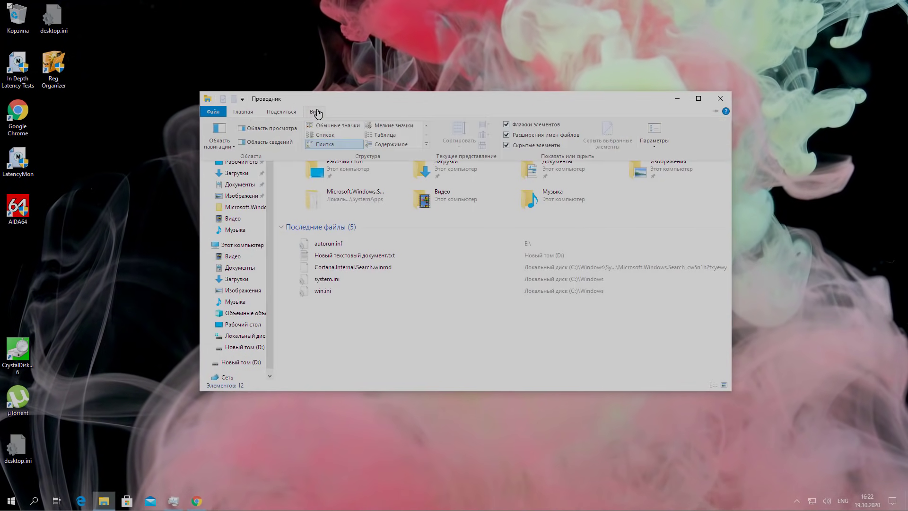
pyautogui.click(653, 137)
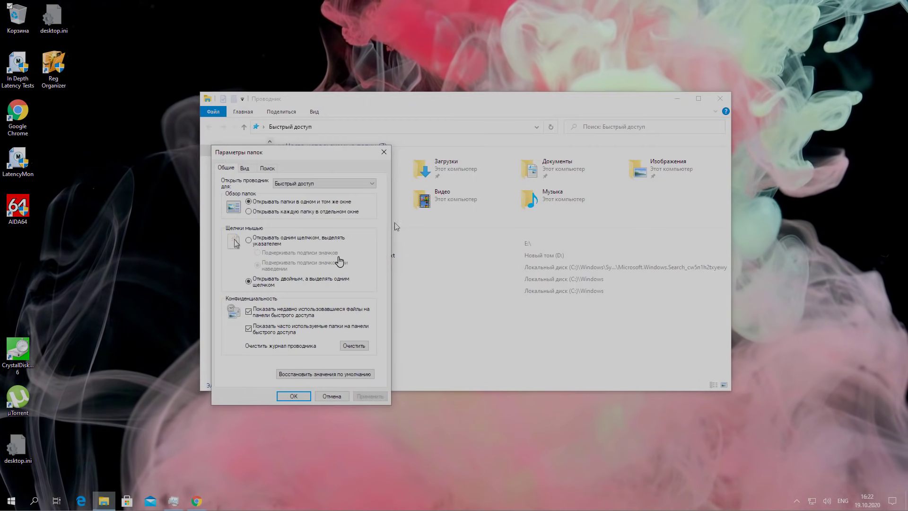
pyautogui.click(245, 169)
pyautogui.moveTo(379, 260); pyautogui.dragTo(373, 302)
pyautogui.click(247, 303)
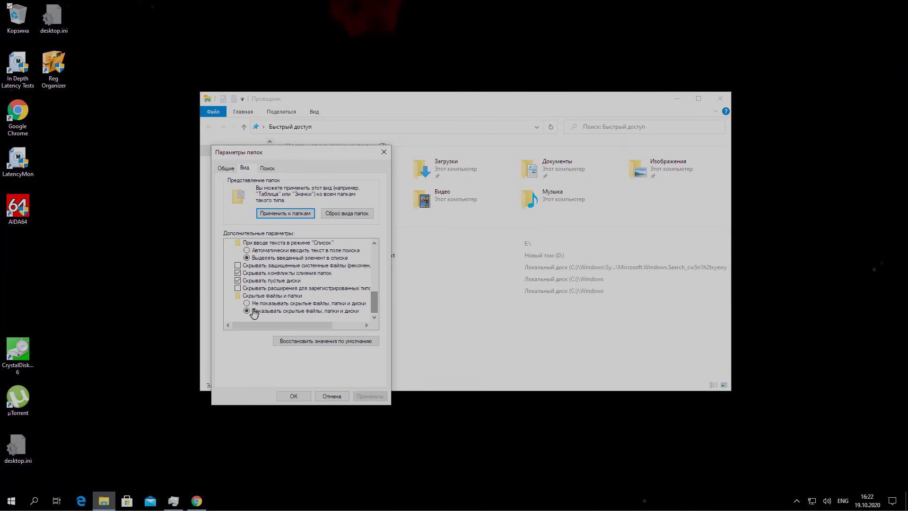
pyautogui.click(237, 265)
pyautogui.click(373, 396)
pyautogui.click(293, 395)
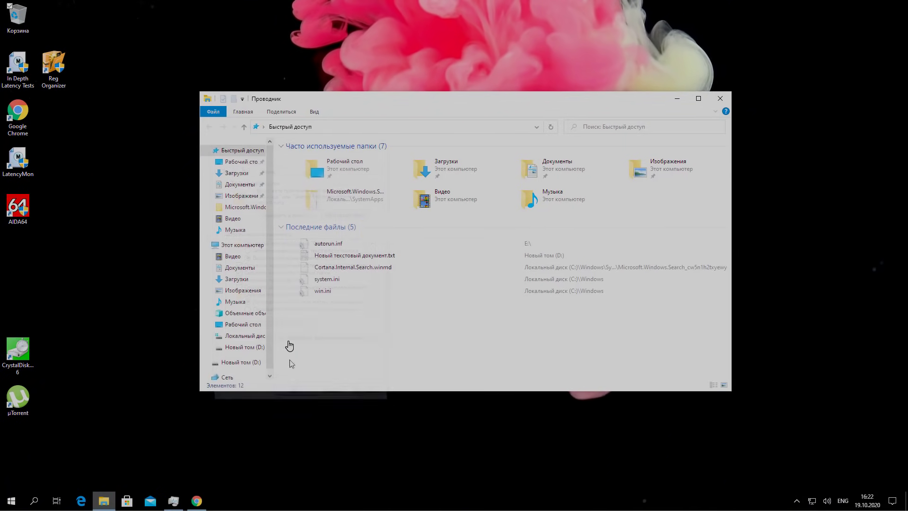
# - Check which items are listed in the roots of drives C: and D:, and close File Explorer
pyautogui.click(249, 337)
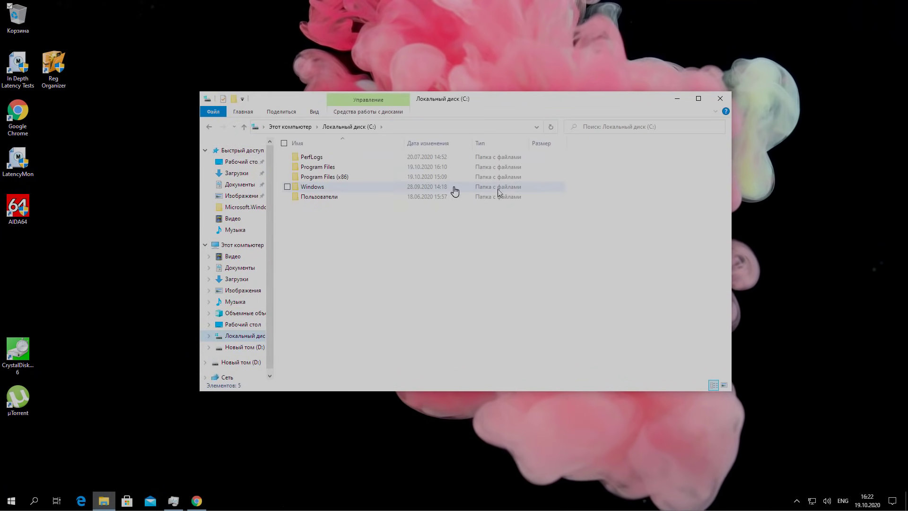
pyautogui.click(258, 348)
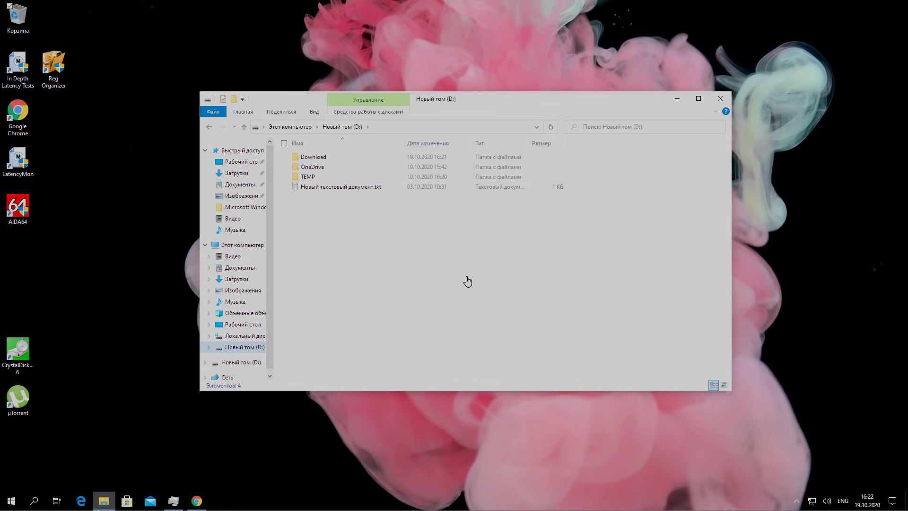
pyautogui.click(720, 99)
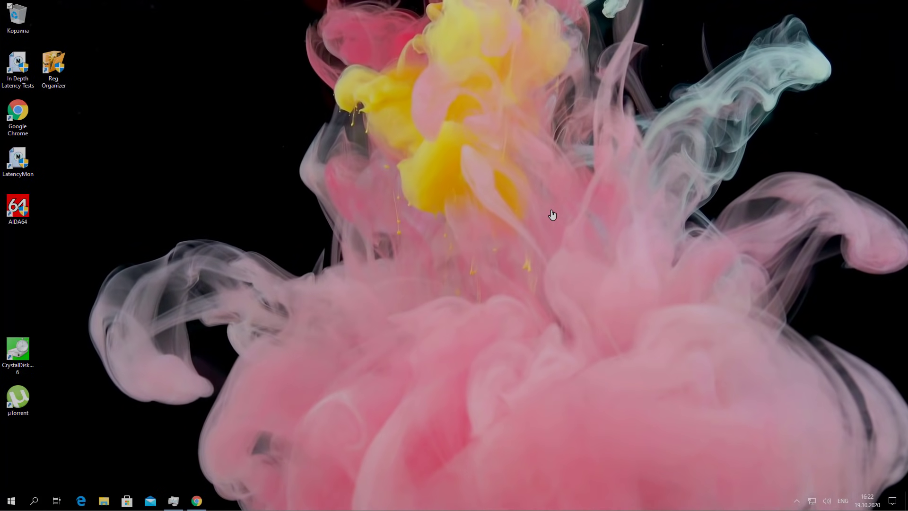
# - Switch to Chrome and look through the videos on the open YouTube channel page with the side menu collapsed
pyautogui.click(204, 497)
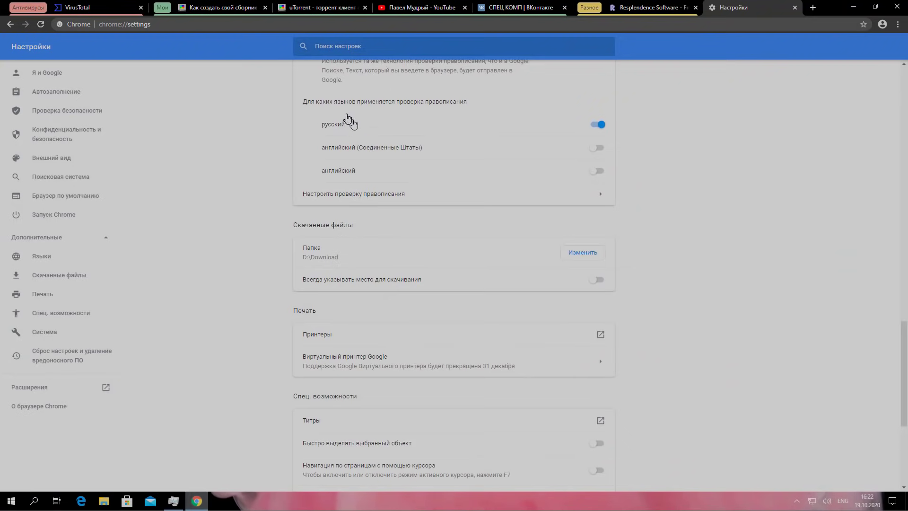
pyautogui.click(423, 9)
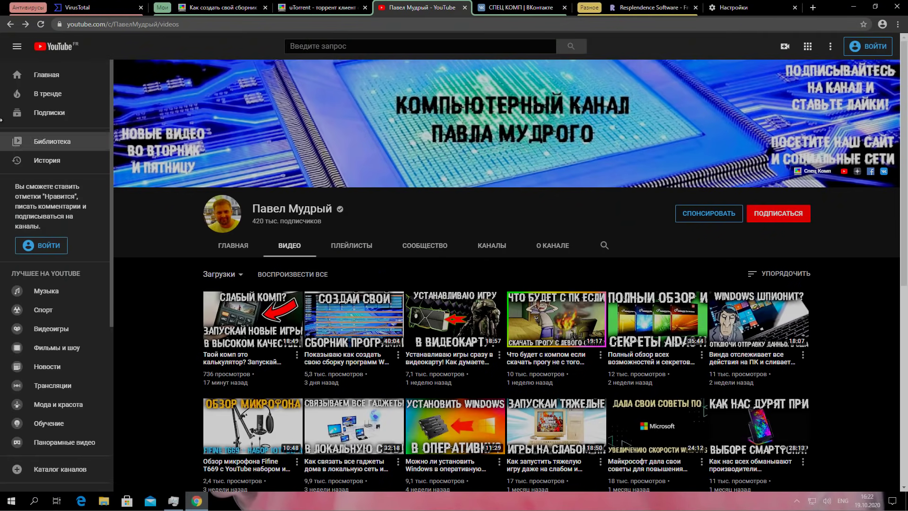
pyautogui.click(15, 46)
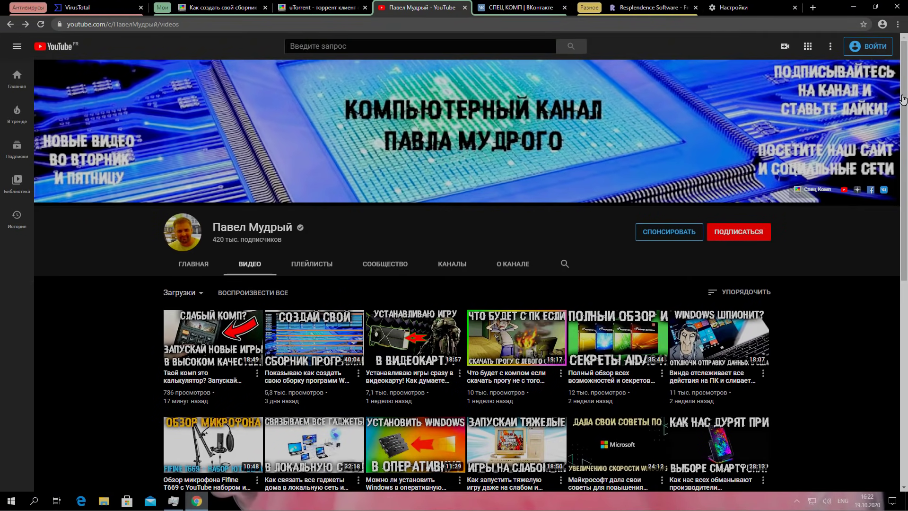
pyautogui.scroll(-1, 903, 114)
pyautogui.moveTo(903, 115); pyautogui.dragTo(905, 182)
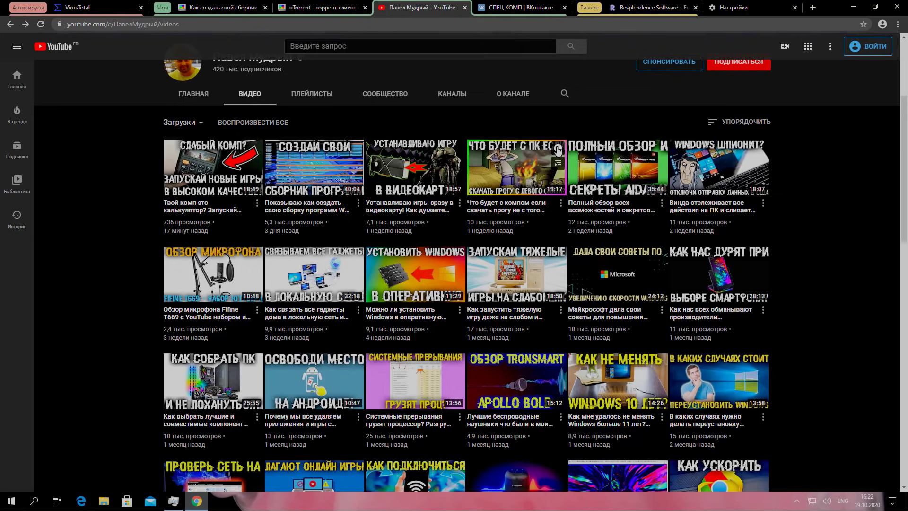
pyautogui.moveTo(904, 123)
pyautogui.mouseDown()
pyautogui.moveTo(903, 328)
pyautogui.moveTo(904, 114)
pyautogui.mouseUp()
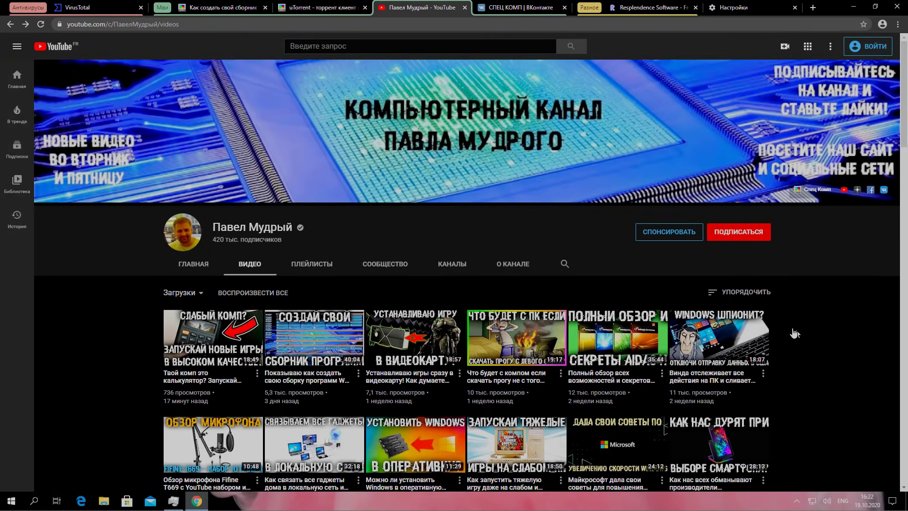